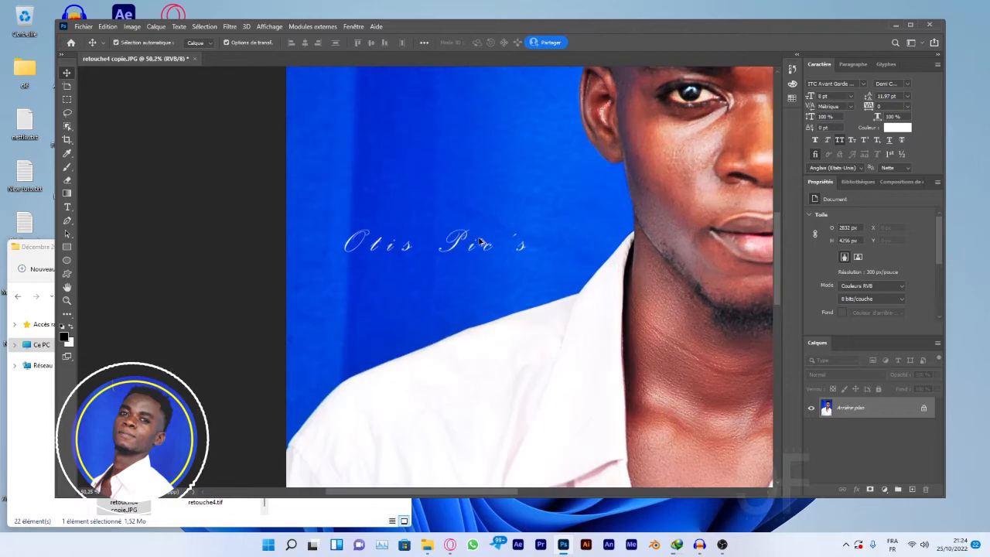
Start a Color Range selection on the portrait and switch to the eyedropper that adds colours to the sample
left_click(911, 25)
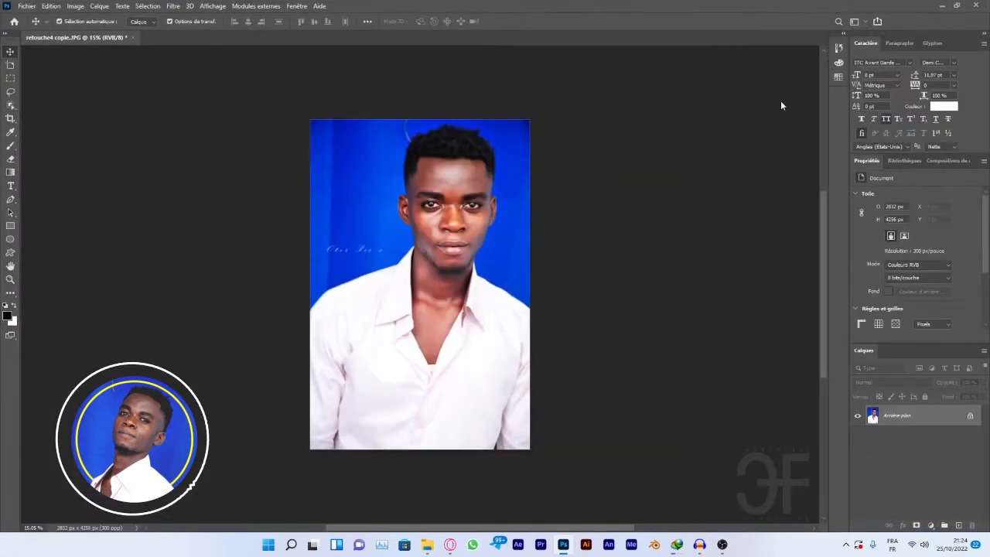
key("ctrl+0")
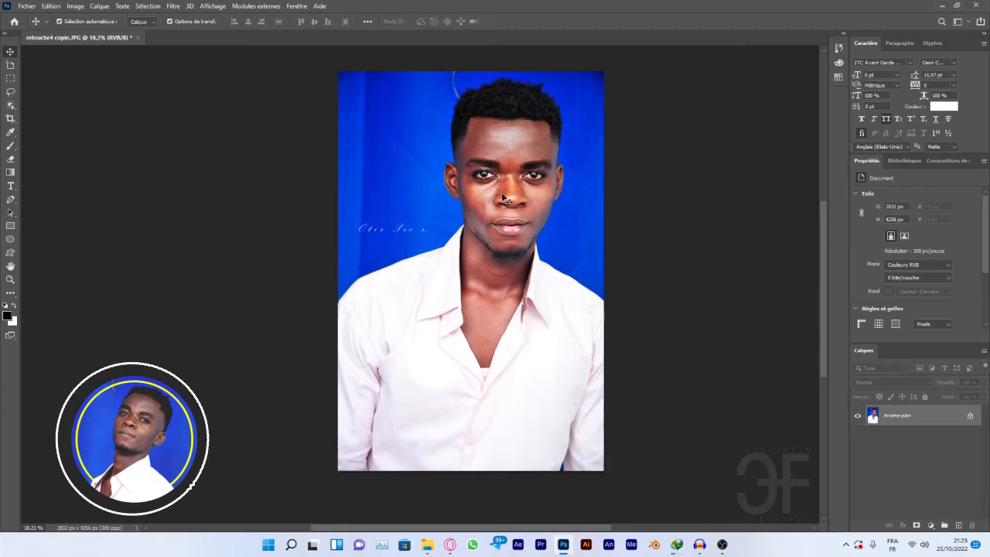
left_click(147, 7)
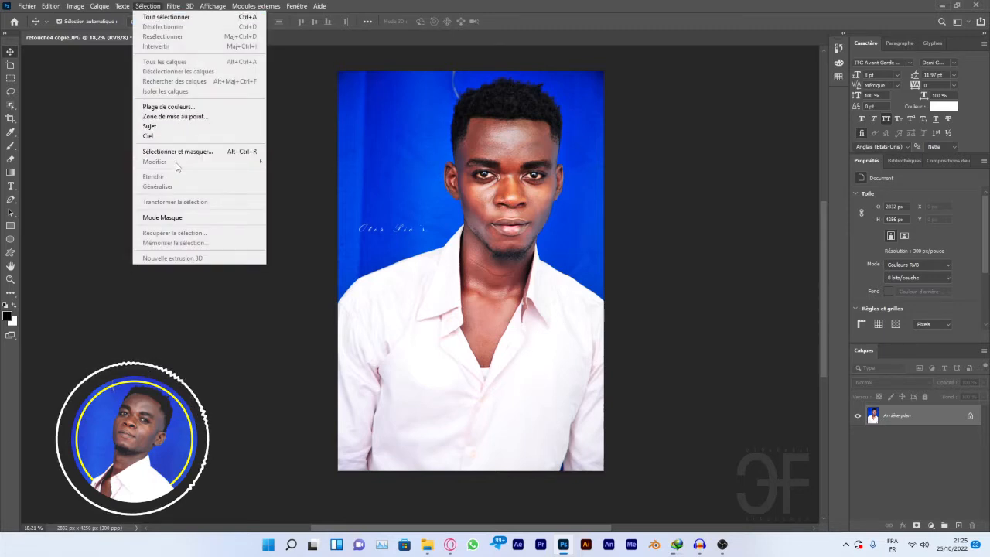
left_click(175, 107)
left_click_drag(529, 69, 795, 68)
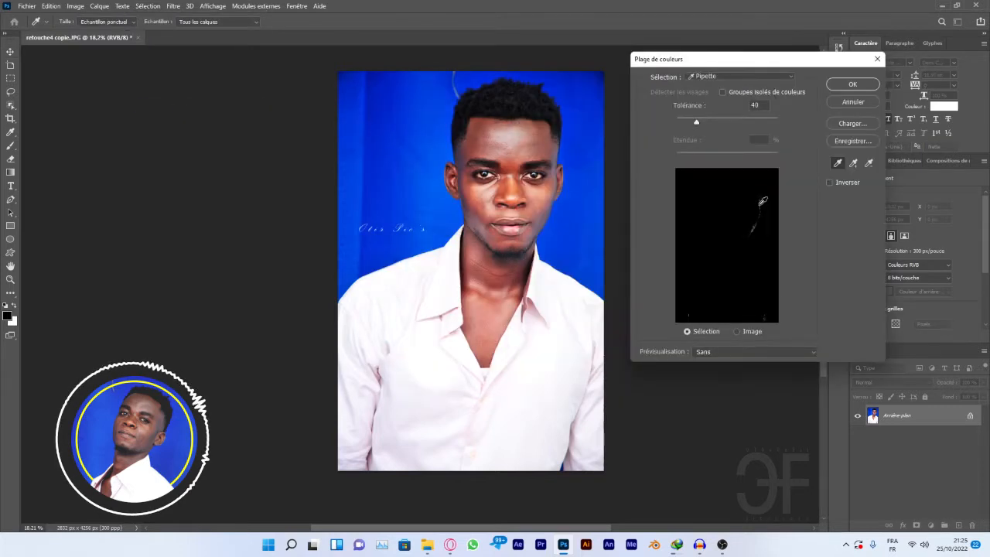
left_click(855, 164)
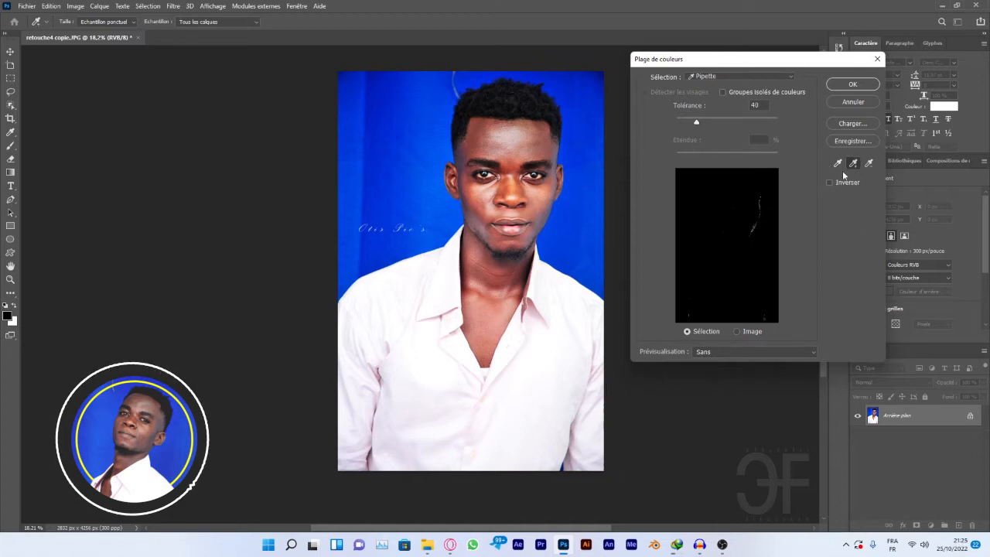
Add the man's skin, white shirt and dark hair tones to the colour range so the whole subject is covered
left_click(519, 139)
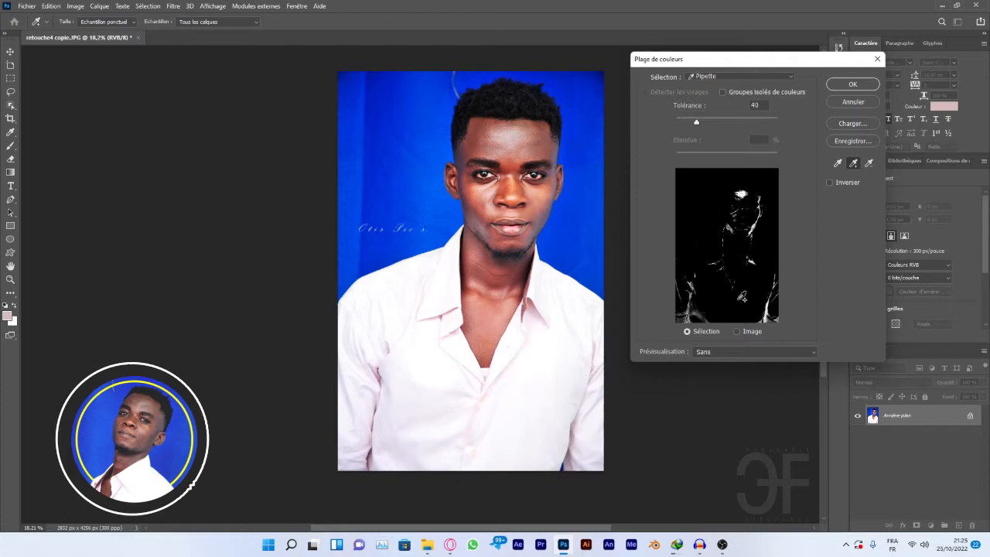
left_click(563, 348)
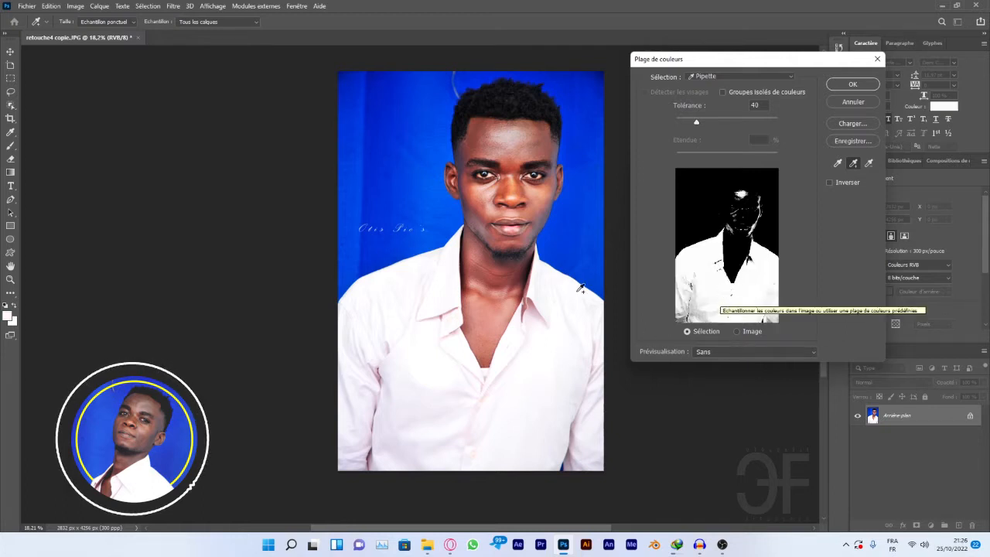
left_click(499, 308)
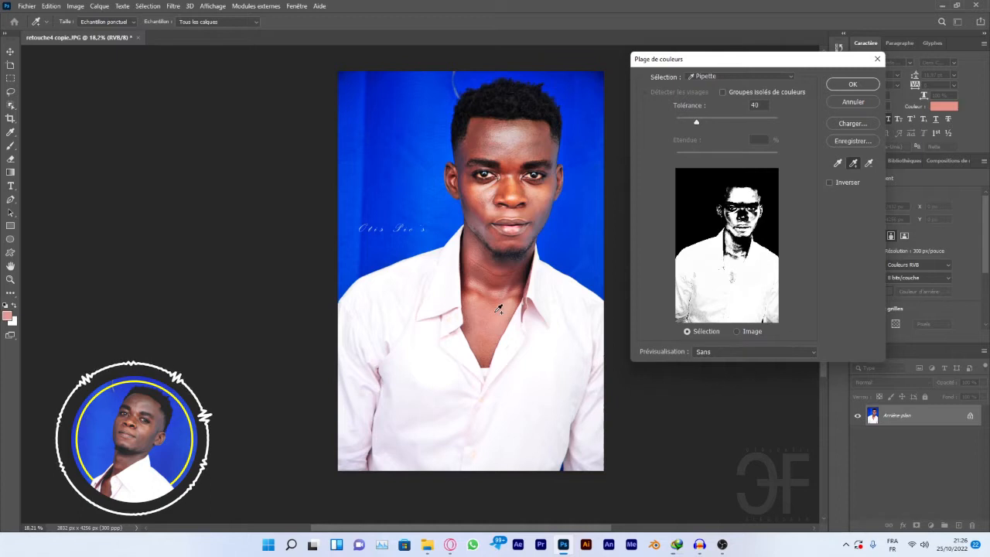
left_click(530, 274)
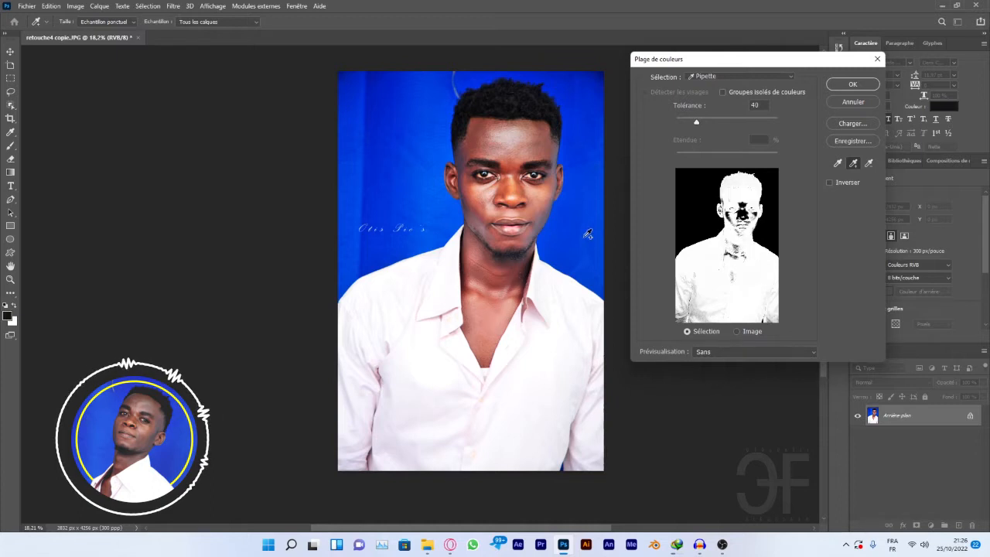
left_click(518, 171)
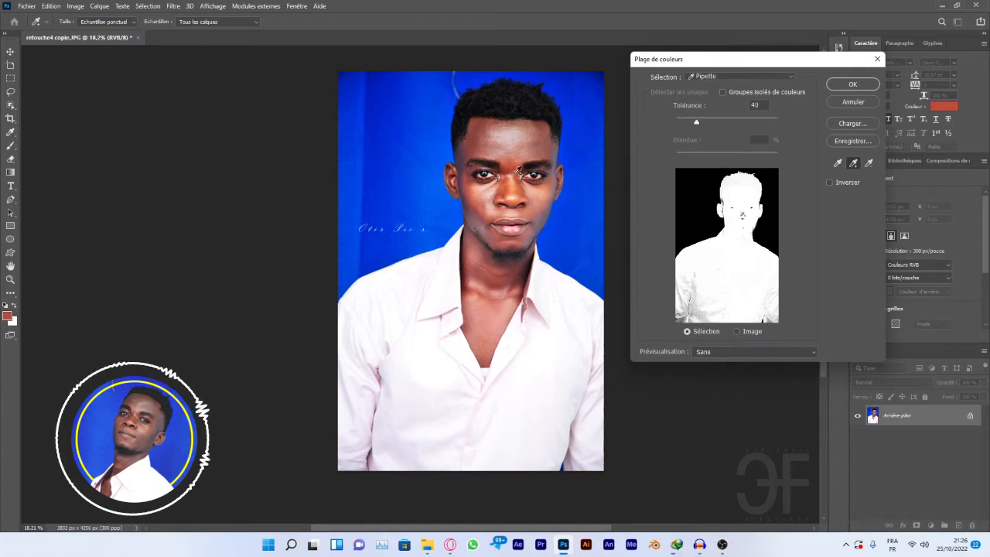
left_click(506, 168)
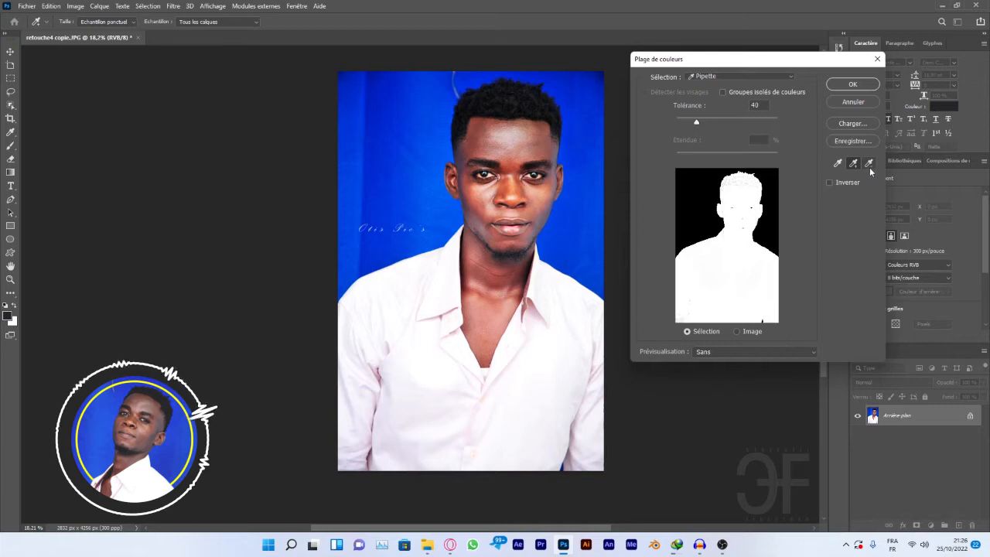
Try subtracting the face's skin tones from the colour range sample
left_click(869, 165)
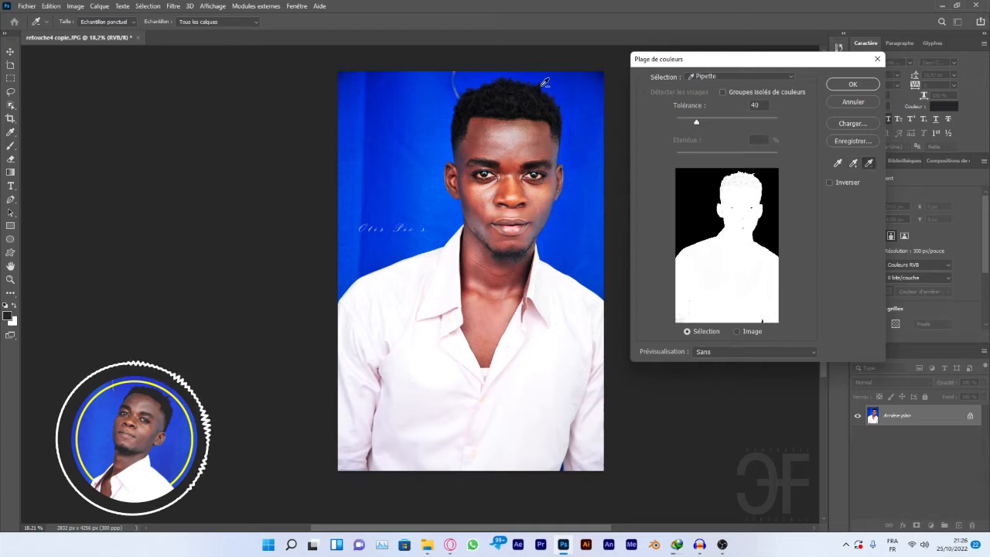
left_click(542, 161)
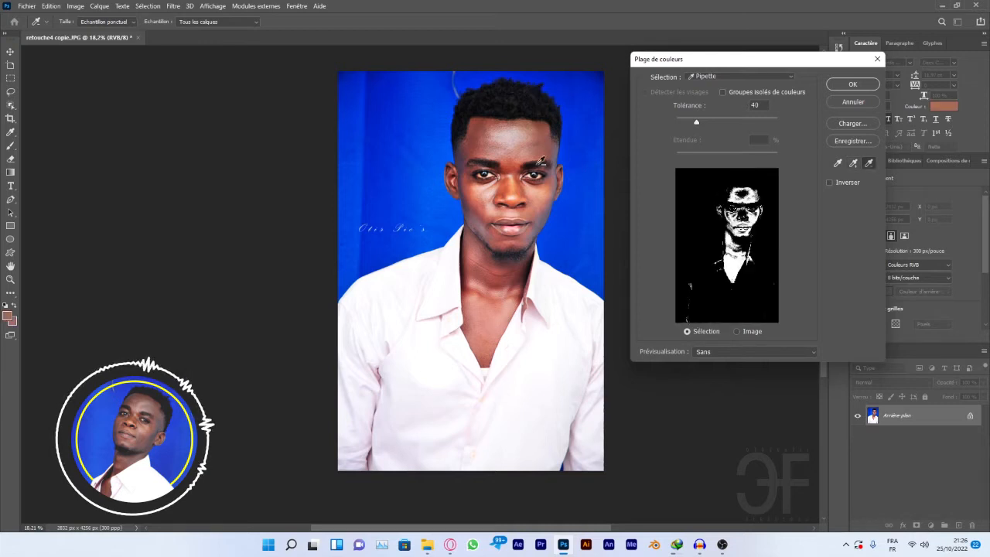
left_click(531, 180)
left_click(538, 196)
key("ctrl")
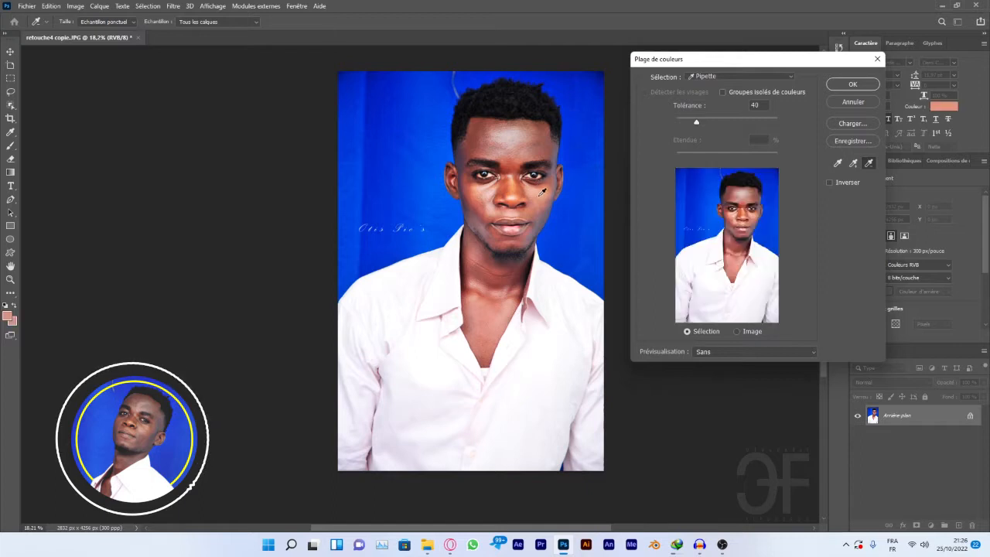
key("ctrl+z")
Set the Color Range tolerance to 87 and apply it as a selection of the man
left_click_drag(749, 60, 758, 95)
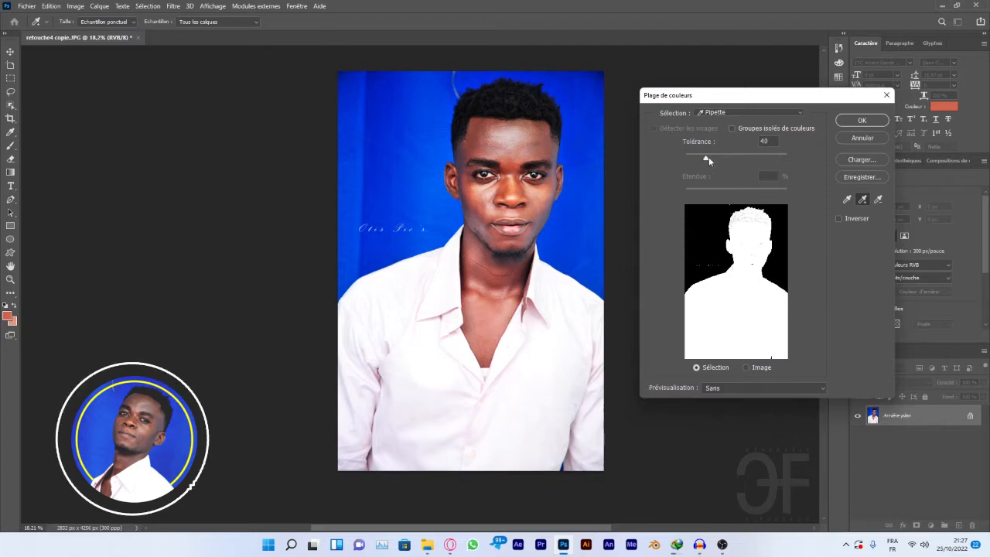
left_click_drag(722, 158, 699, 162)
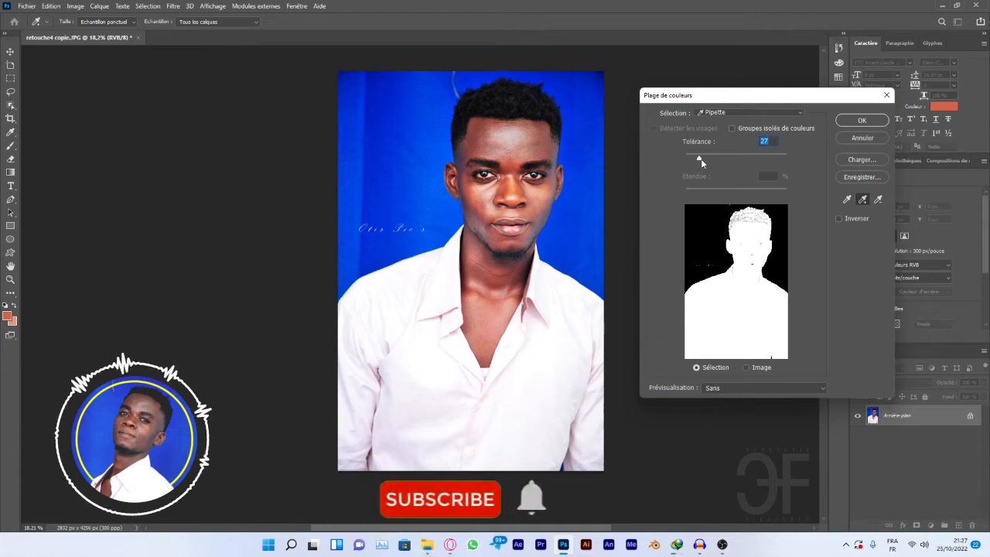
mouse_move(700, 159)
left_mouse_down()
mouse_move(728, 158)
mouse_move(702, 157)
left_mouse_up()
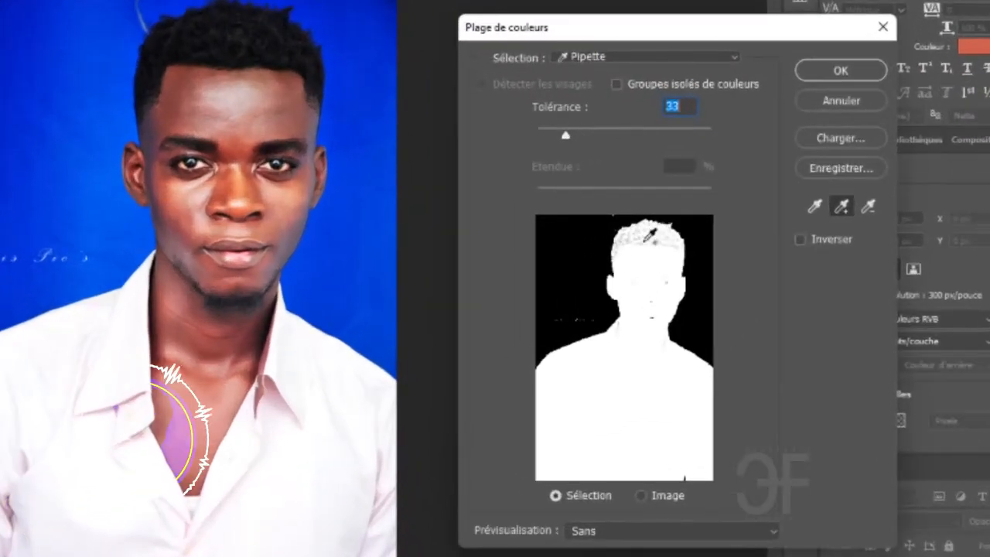
key("Up")
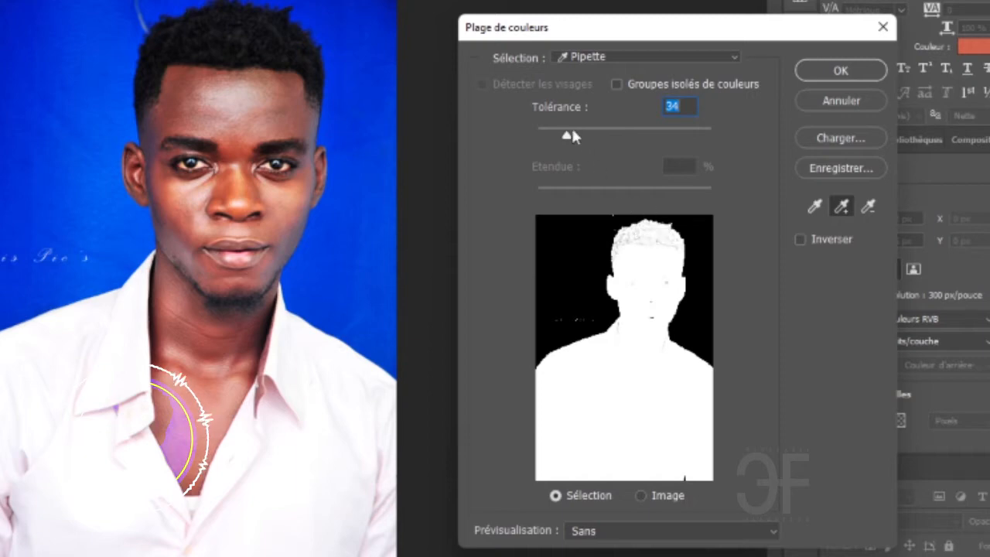
left_click_drag(571, 134, 615, 147)
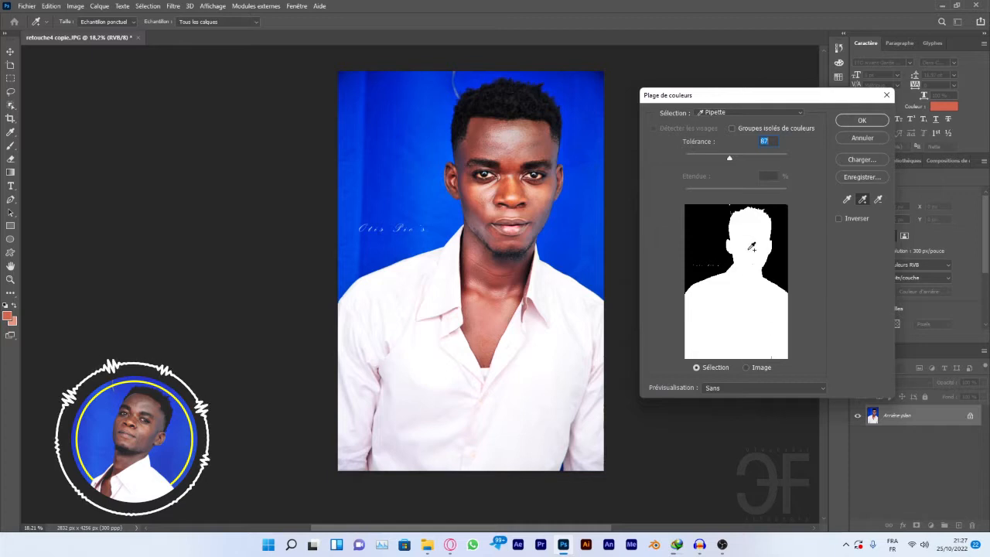
left_click(860, 121)
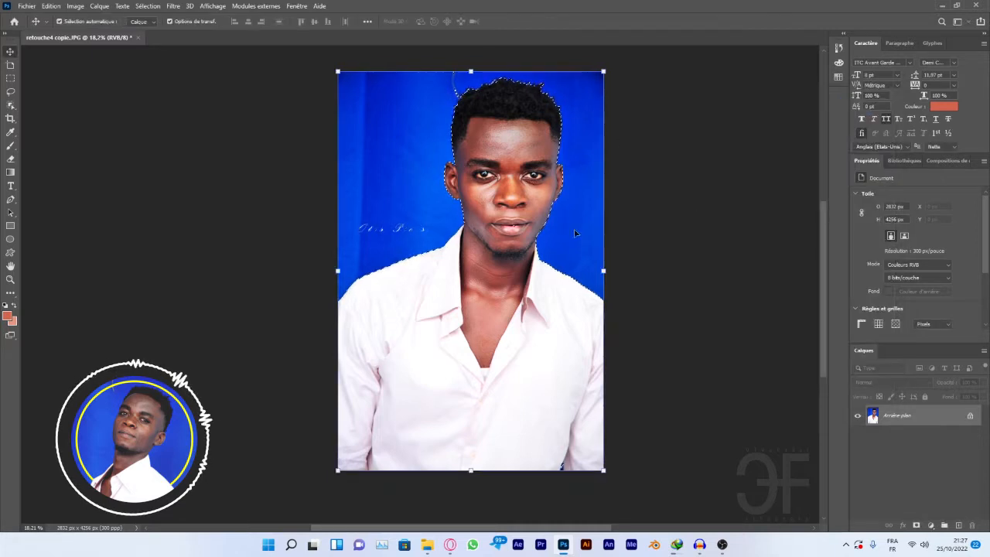
Add a layer mask from the selection to hide the blue background, and inspect the cut-out's edges
left_click(917, 526)
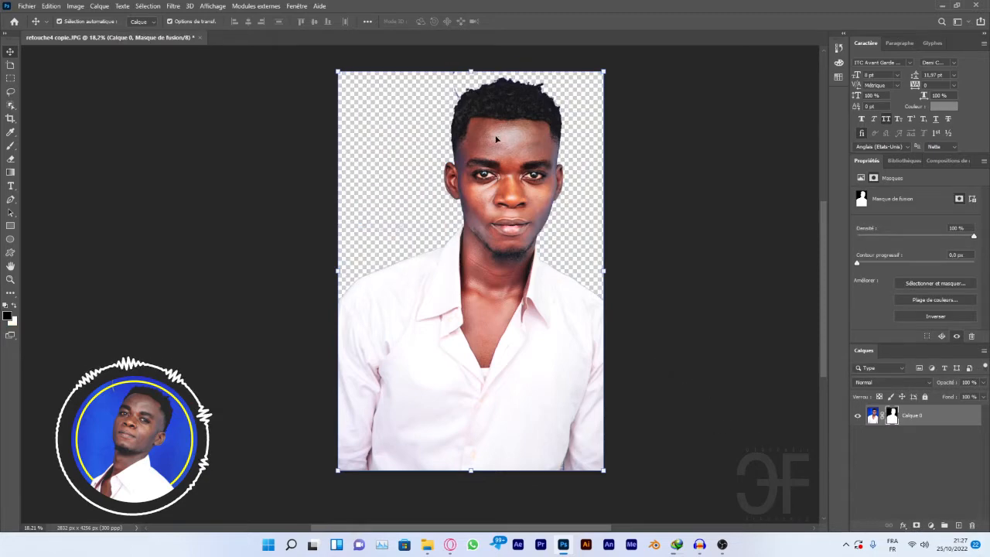
scroll(492, 116, "up", 6)
scroll(519, 106, "down", 3)
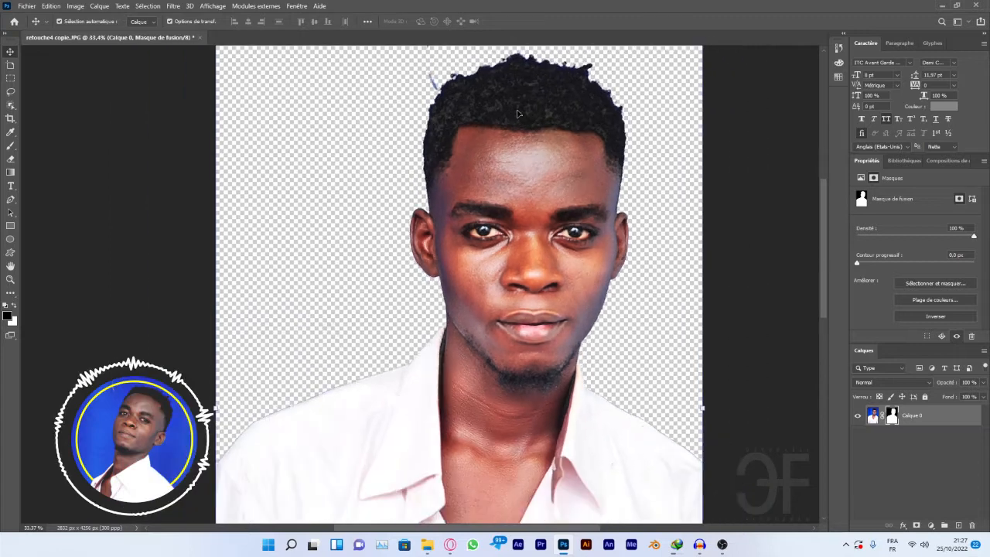
scroll(519, 132, "down", 4)
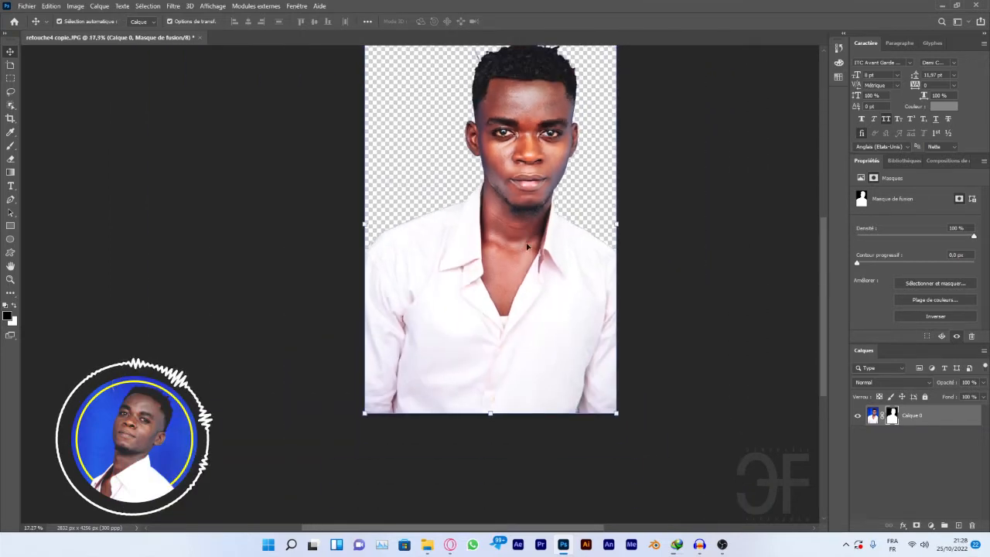
scroll(534, 270, "down", 2)
scroll(535, 274, "up", 3)
scroll(537, 279, "down", 3)
scroll(546, 256, "up", 4)
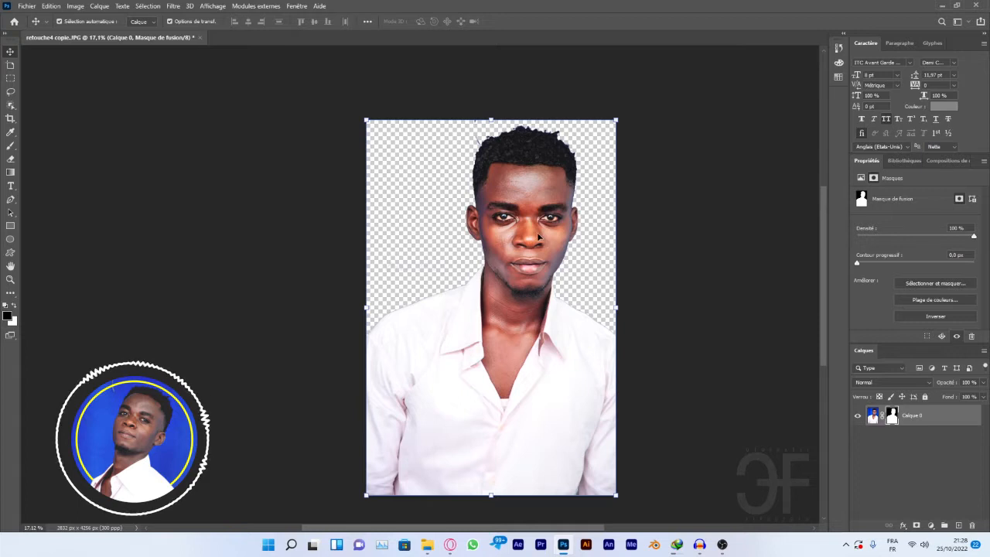
scroll(535, 238, "up", 1)
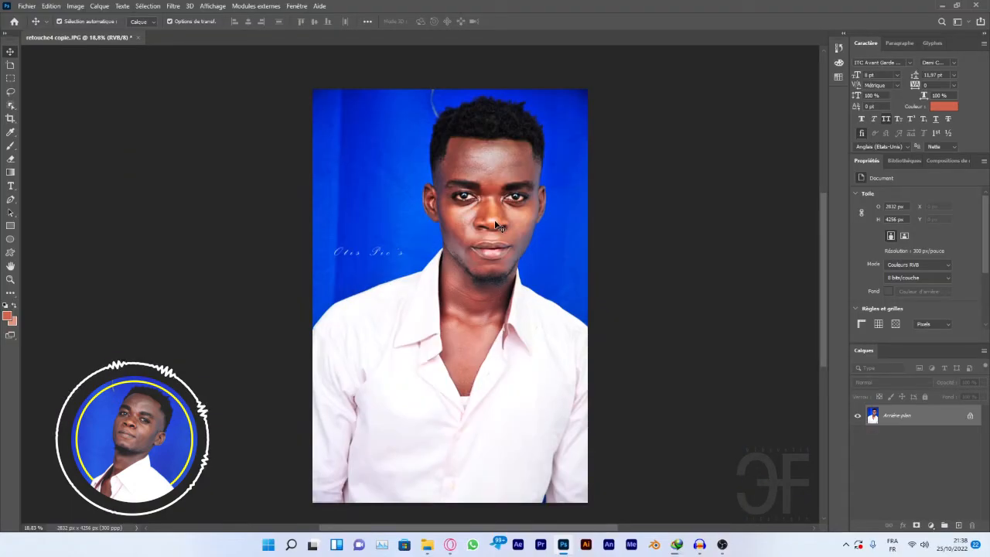
Start a Focus Area selection on the original portrait, keeping its dialog clear of the image
scroll(456, 208, "down", 1)
scroll(425, 172, "up", 4)
scroll(394, 135, "down", 3)
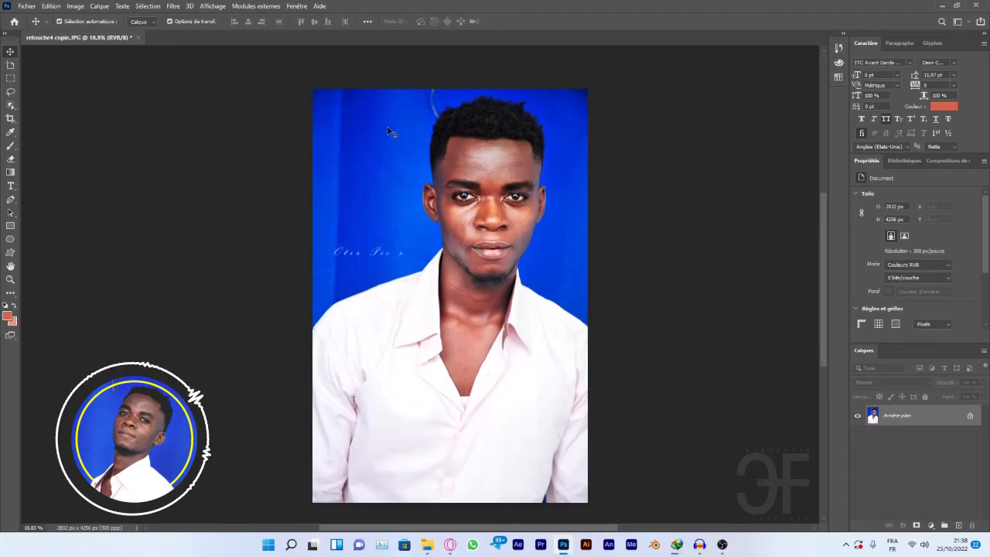
left_click(156, 8)
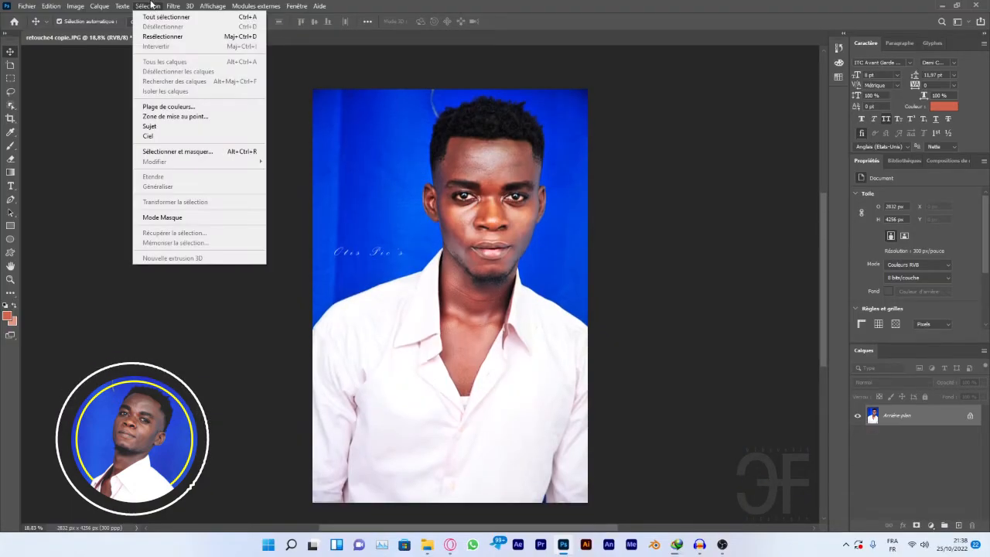
left_click(194, 116)
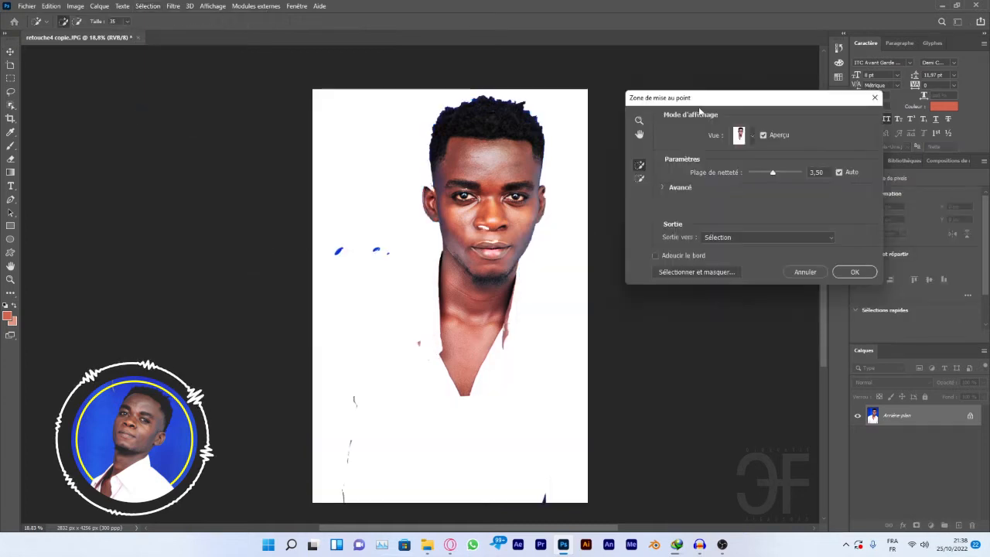
left_click_drag(698, 103, 697, 87)
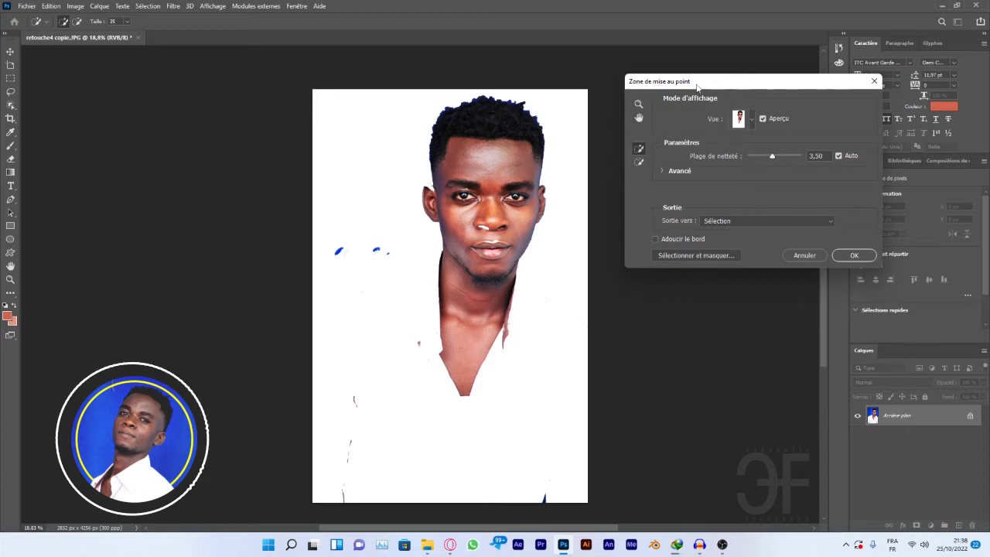
left_click_drag(697, 86, 696, 90)
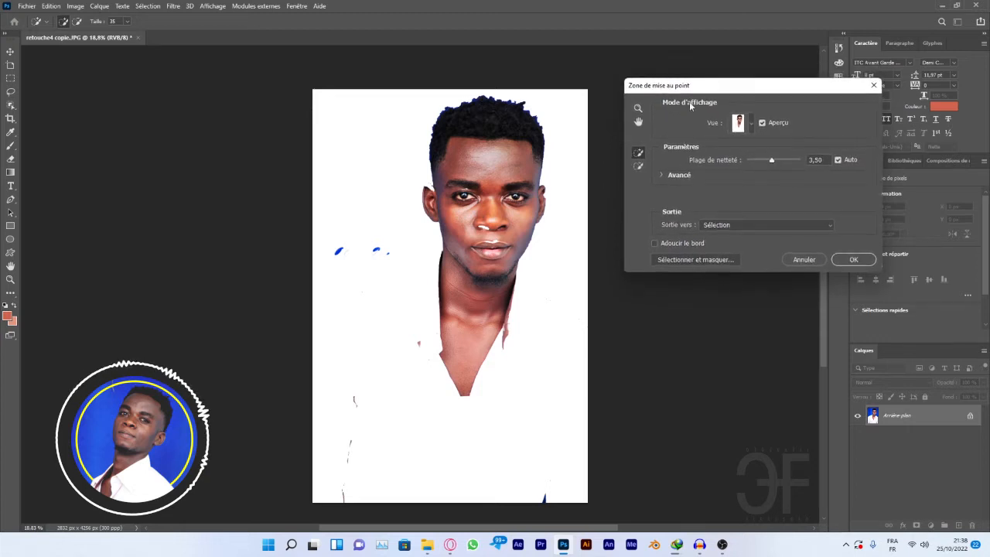
Compare the Focus Area previews Incrustation and Sur blanc, and set the view to Incrustation
left_click(751, 125)
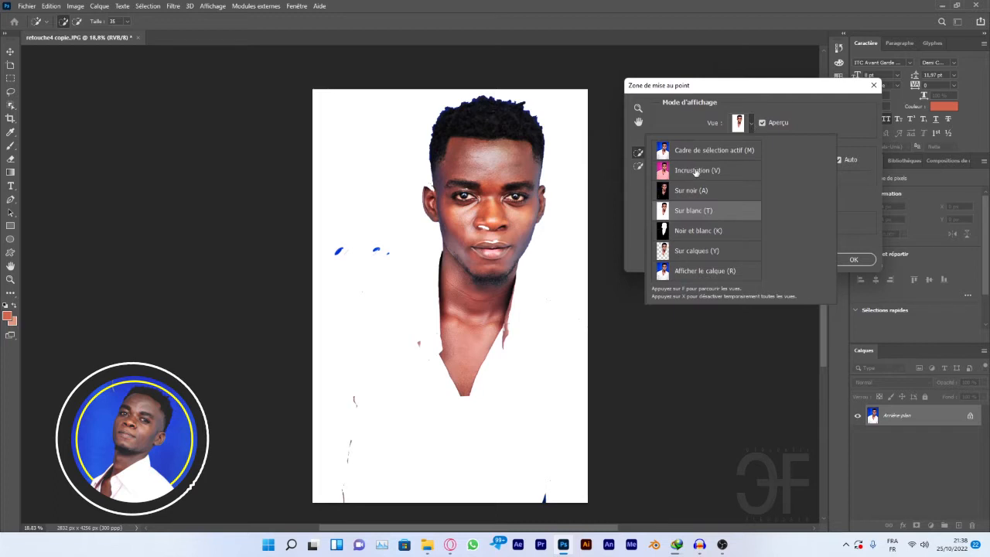
left_click(751, 128)
left_click(754, 124)
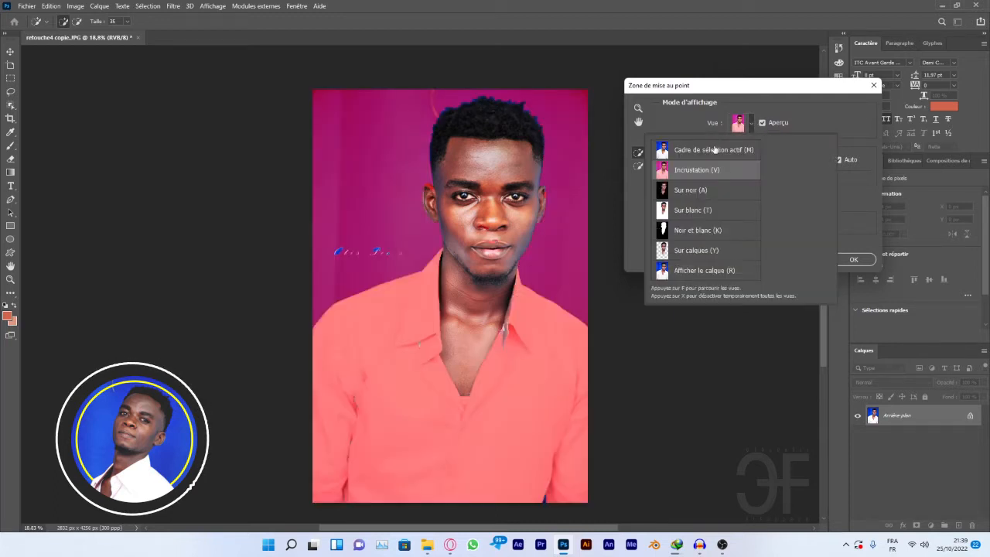
left_click(689, 210)
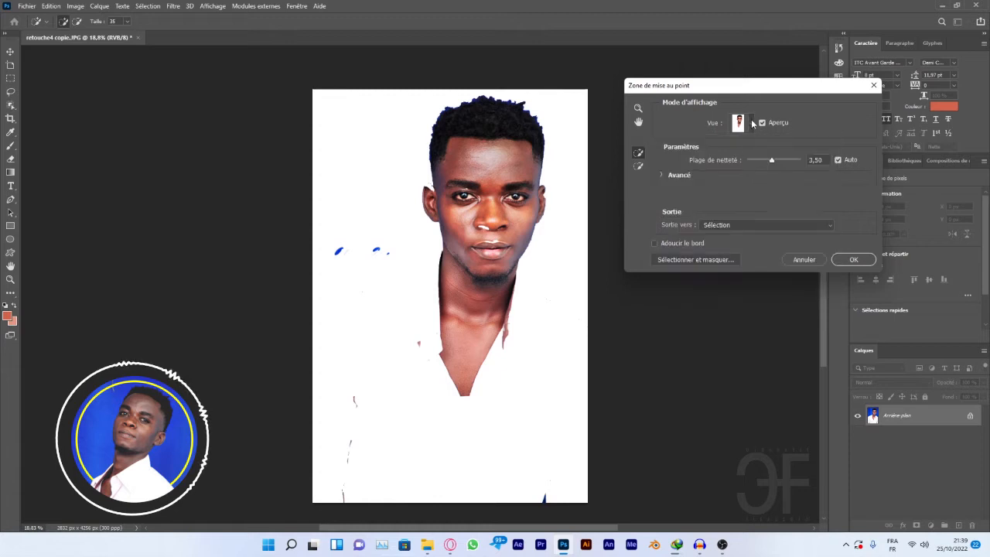
left_click(753, 123)
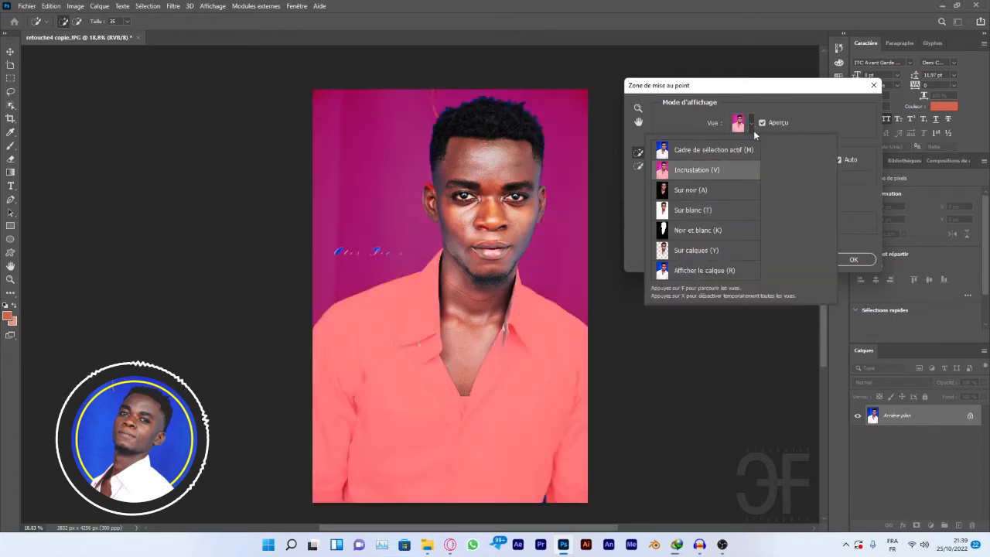
left_click(754, 128)
mouse_move(768, 89)
left_mouse_down()
mouse_move(778, 78)
mouse_move(770, 85)
left_mouse_up()
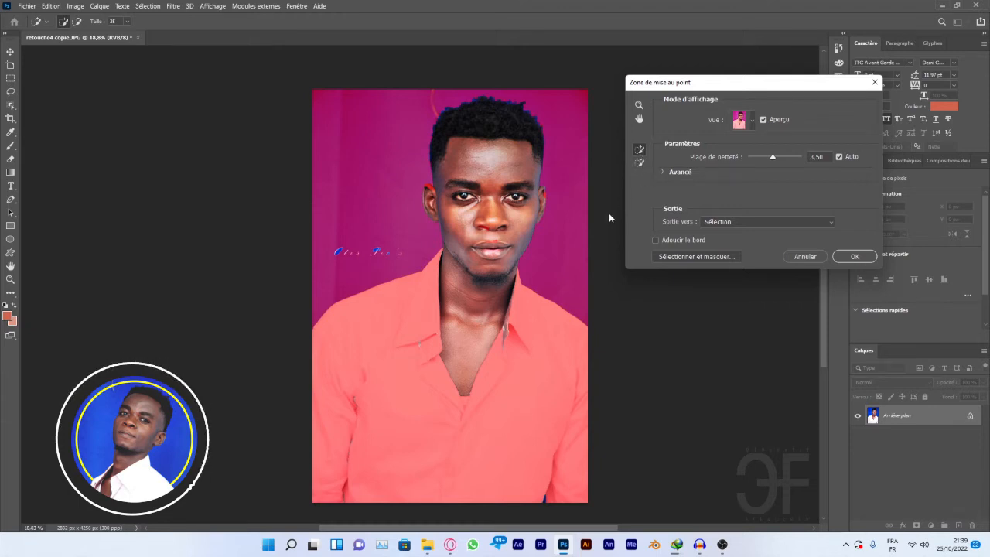
Brush over the whole white shirt to add it to the in-focus area
mouse_move(565, 441)
left_mouse_down()
mouse_move(537, 381)
mouse_move(476, 443)
mouse_move(390, 465)
mouse_move(336, 373)
mouse_move(315, 453)
mouse_move(425, 320)
mouse_move(438, 405)
mouse_move(515, 338)
mouse_move(504, 321)
mouse_move(547, 346)
mouse_move(573, 343)
mouse_move(565, 409)
mouse_move(485, 491)
mouse_move(436, 498)
mouse_move(369, 480)
mouse_move(333, 500)
mouse_move(359, 407)
mouse_move(334, 384)
mouse_move(342, 350)
mouse_move(386, 302)
mouse_move(438, 282)
left_mouse_up()
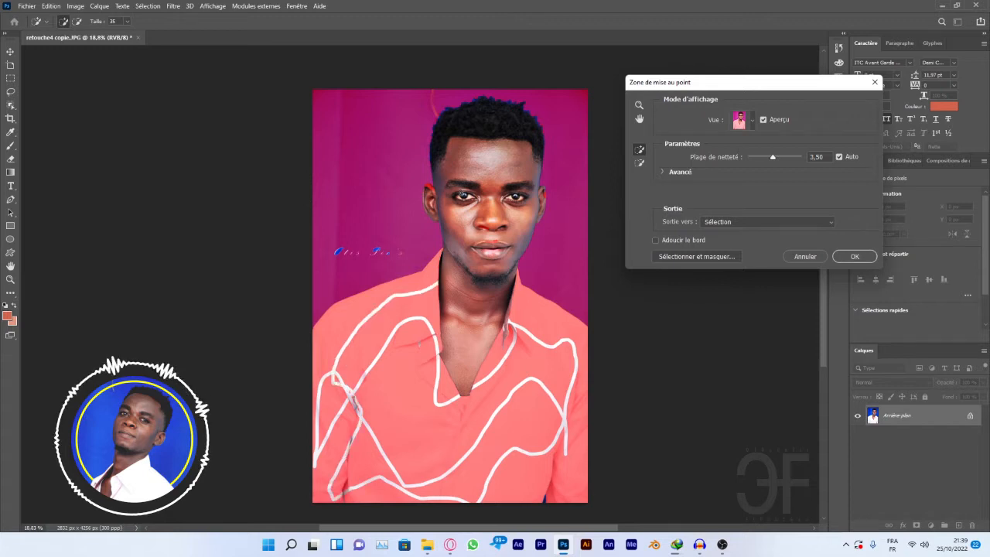
mouse_move(502, 334)
left_mouse_down()
mouse_move(541, 373)
mouse_move(526, 300)
mouse_move(569, 337)
mouse_move(587, 468)
mouse_move(533, 423)
mouse_move(526, 484)
mouse_move(512, 443)
mouse_move(452, 426)
mouse_move(363, 422)
mouse_move(358, 467)
mouse_move(341, 489)
mouse_move(319, 349)
mouse_move(432, 272)
mouse_move(367, 294)
mouse_move(316, 333)
mouse_move(428, 321)
mouse_move(428, 278)
left_mouse_up()
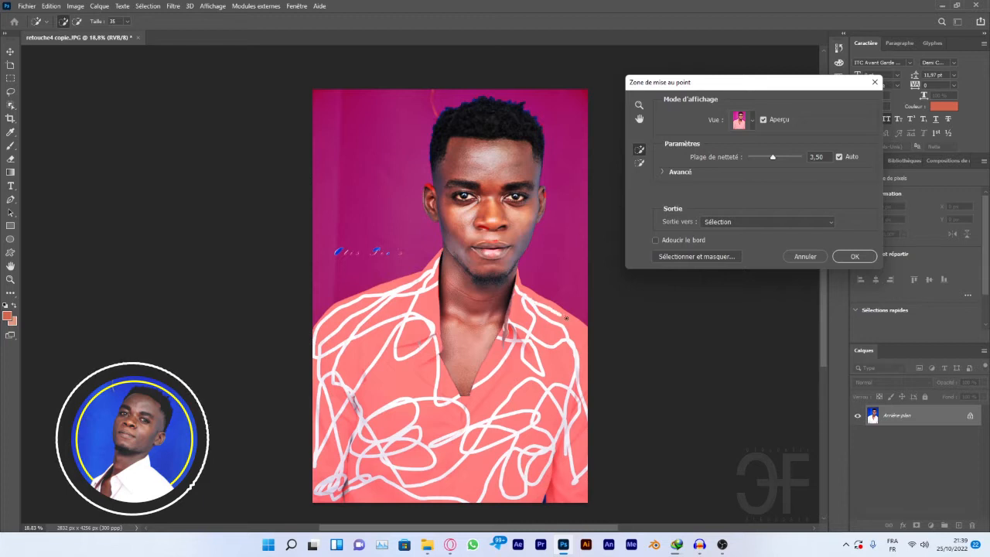
mouse_move(566, 318)
left_mouse_down()
mouse_move(589, 374)
mouse_move(526, 379)
mouse_move(481, 400)
mouse_move(497, 429)
mouse_move(420, 407)
mouse_move(389, 362)
mouse_move(422, 376)
mouse_move(454, 410)
mouse_move(421, 348)
mouse_move(424, 312)
left_mouse_up()
mouse_move(504, 371)
left_mouse_down()
mouse_move(529, 456)
mouse_move(505, 486)
mouse_move(382, 494)
mouse_move(579, 447)
left_mouse_up()
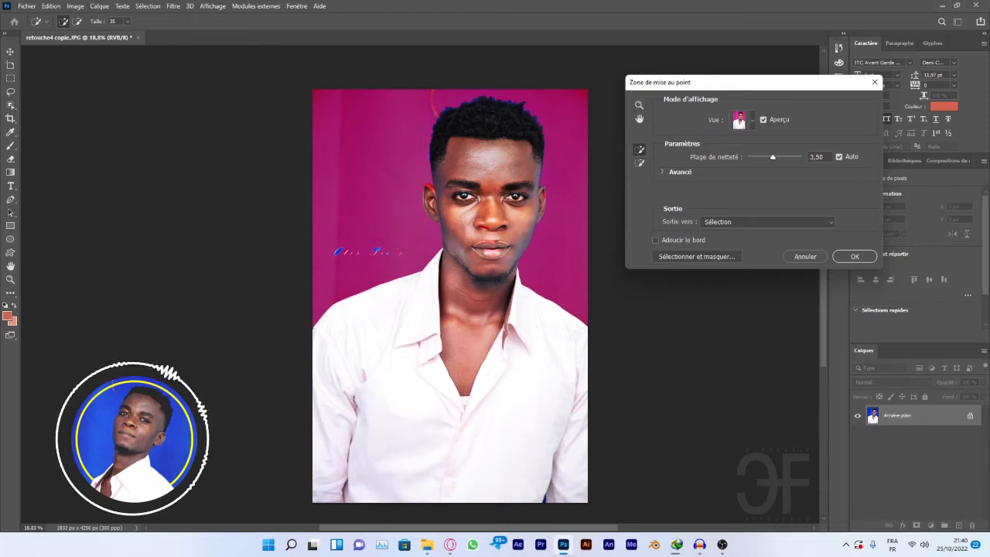
Subtract the blue fringe around the upper edge of the ear beside the watermark from the in-focus area
scroll(492, 244, "up", 3)
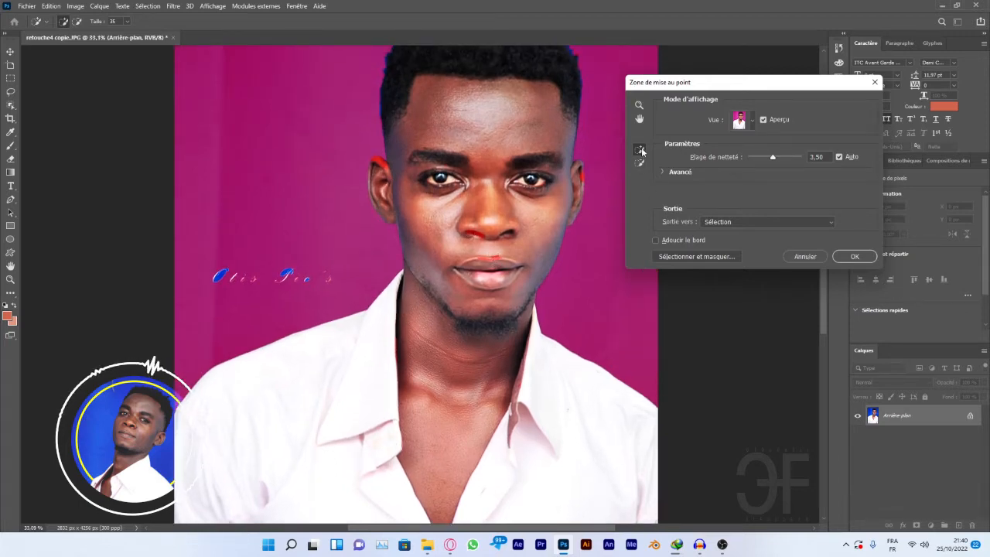
scroll(641, 159, "up", 3)
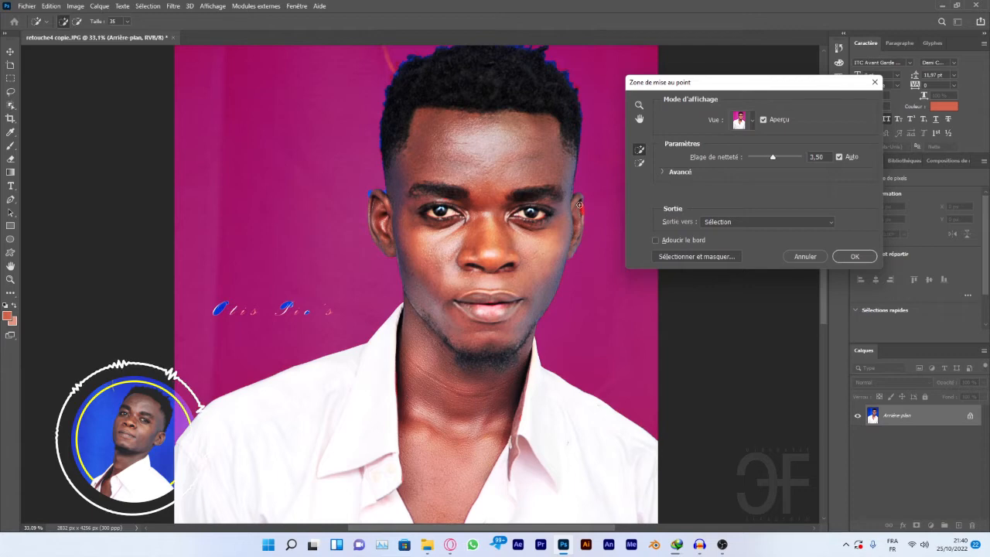
scroll(539, 147, "up", 1)
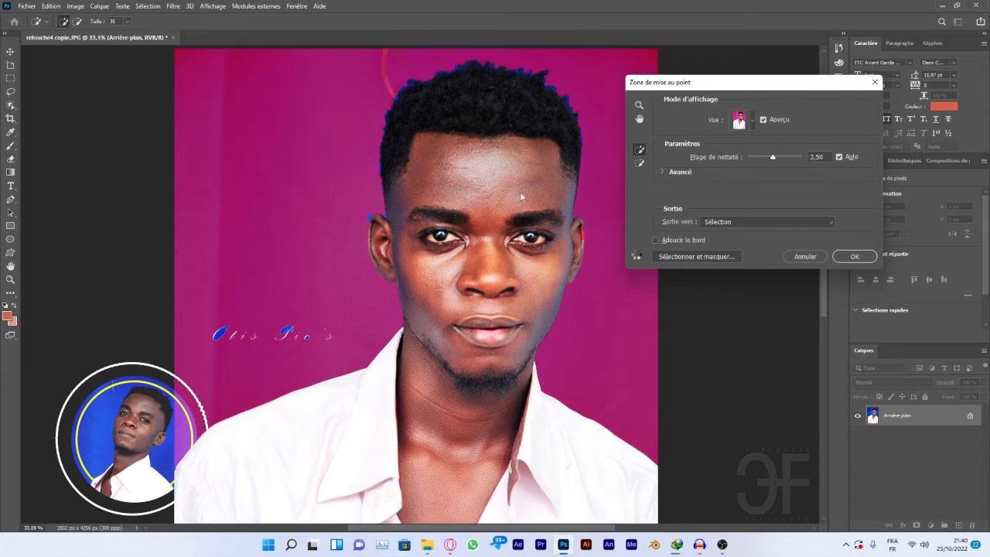
scroll(520, 197, "up", 1)
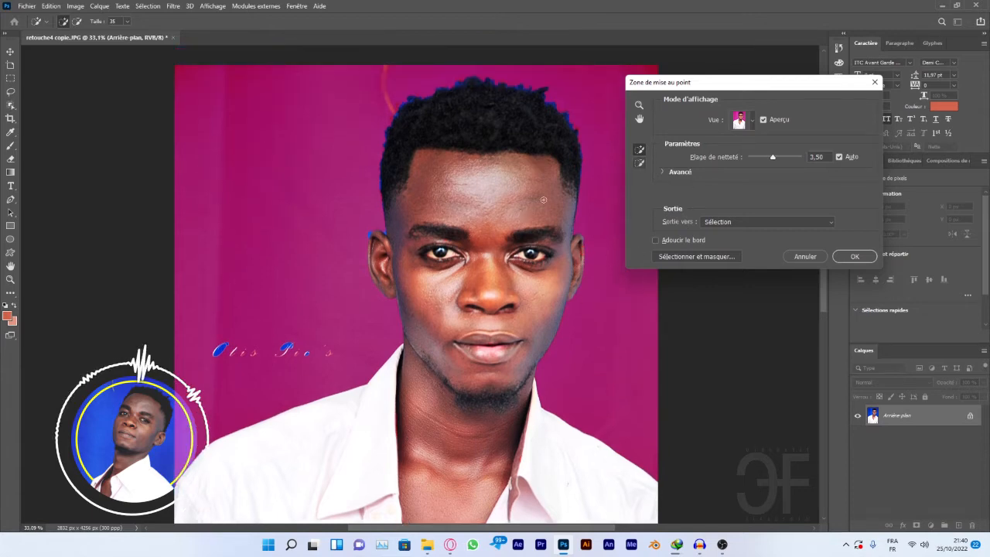
left_click(640, 164)
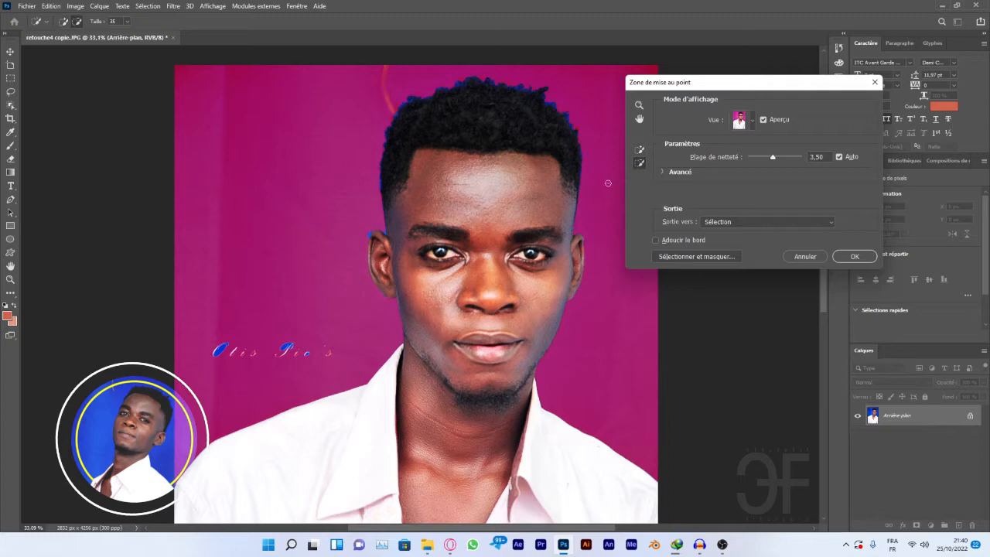
scroll(376, 231, "up", 6)
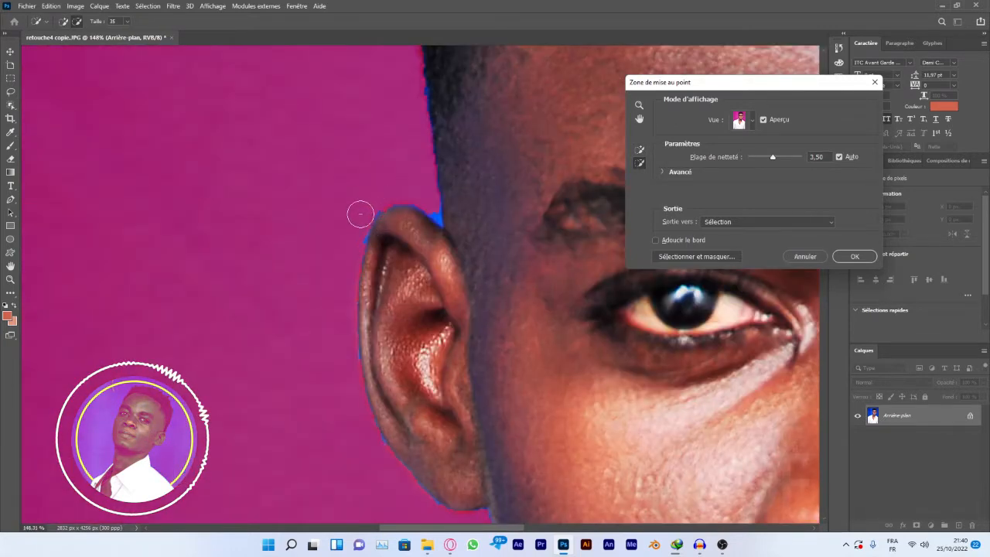
mouse_move(357, 236)
left_mouse_down()
mouse_move(365, 208)
mouse_move(403, 195)
mouse_move(434, 208)
left_mouse_up()
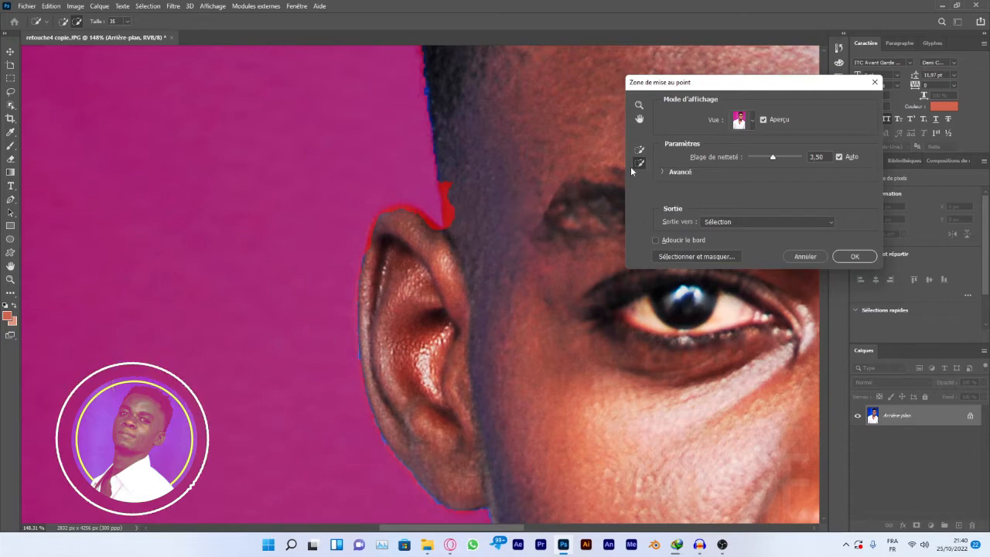
Compare the add and subtract brushes, and paint the wrongly removed temple edge above the ear back into the in-focus area
left_click(640, 149)
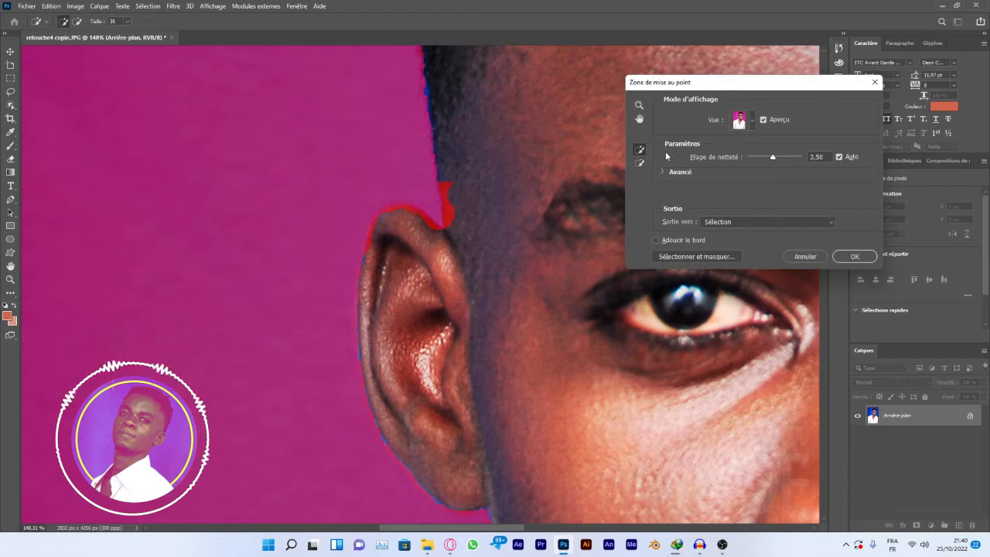
left_click(641, 164)
left_click(640, 150)
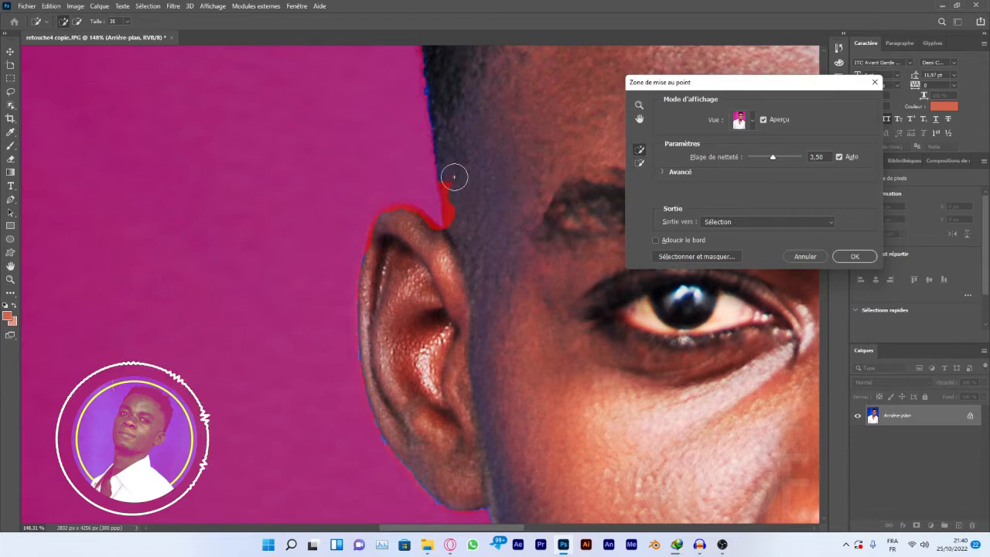
mouse_move(448, 163)
left_mouse_down()
mouse_move(446, 219)
mouse_move(440, 165)
mouse_move(446, 205)
mouse_move(482, 232)
mouse_move(429, 184)
left_mouse_up()
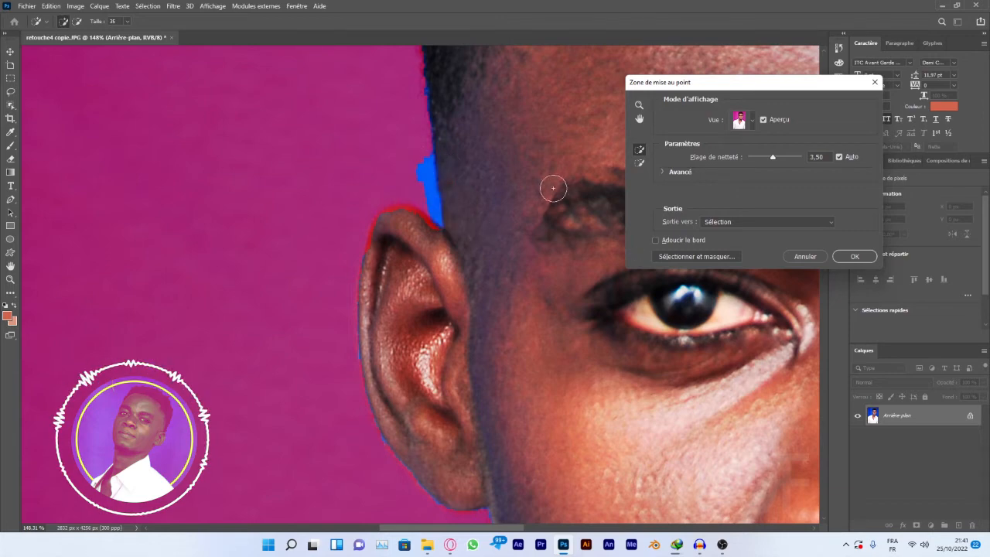
Subtract the blue patch between the temple and the ear by temporarily inverting the add brush
left_click(640, 164)
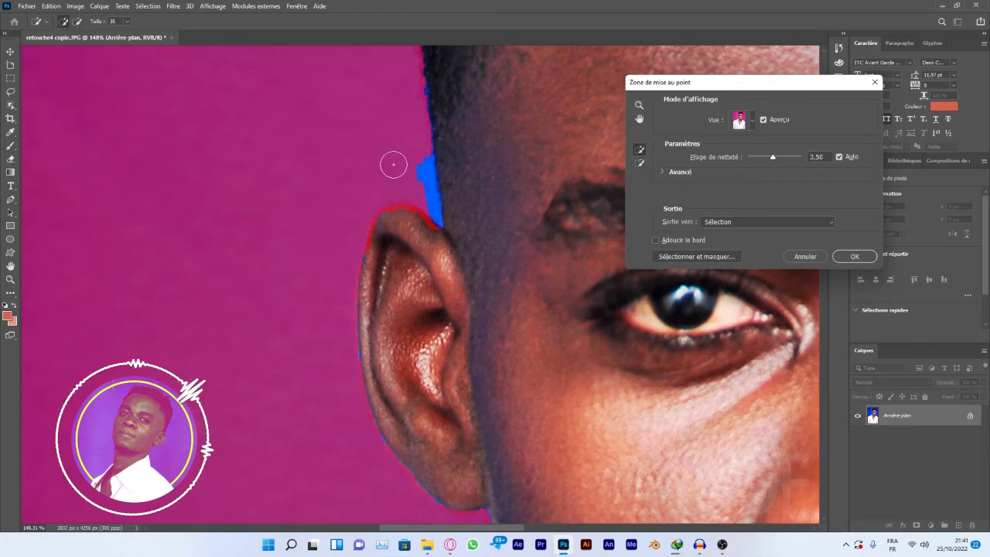
key("alt")
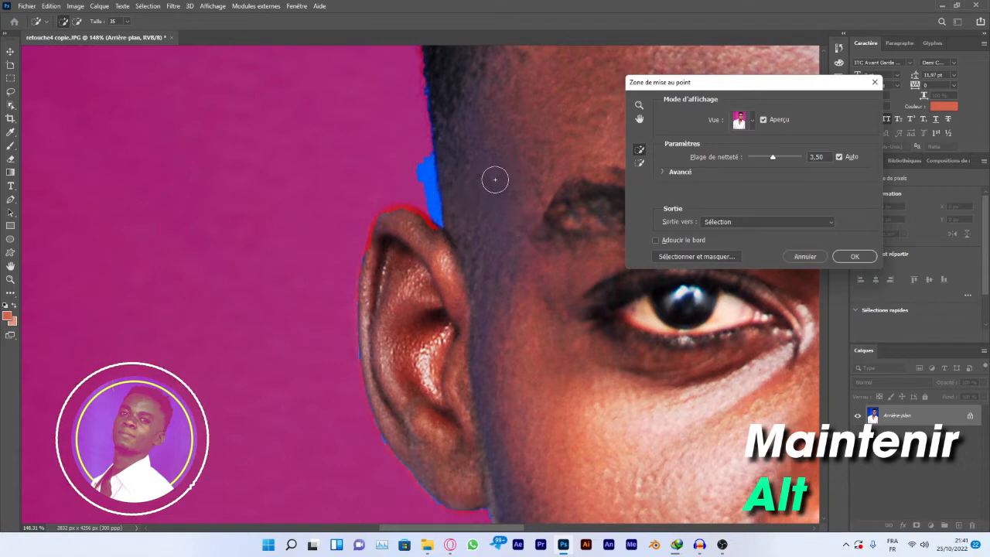
key("alt")
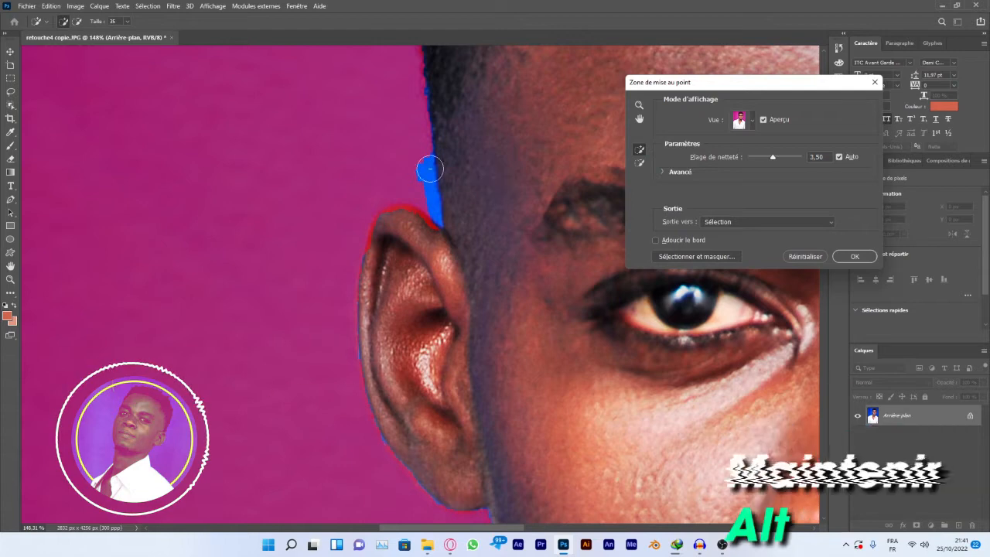
left_click_drag(420, 162, 426, 200)
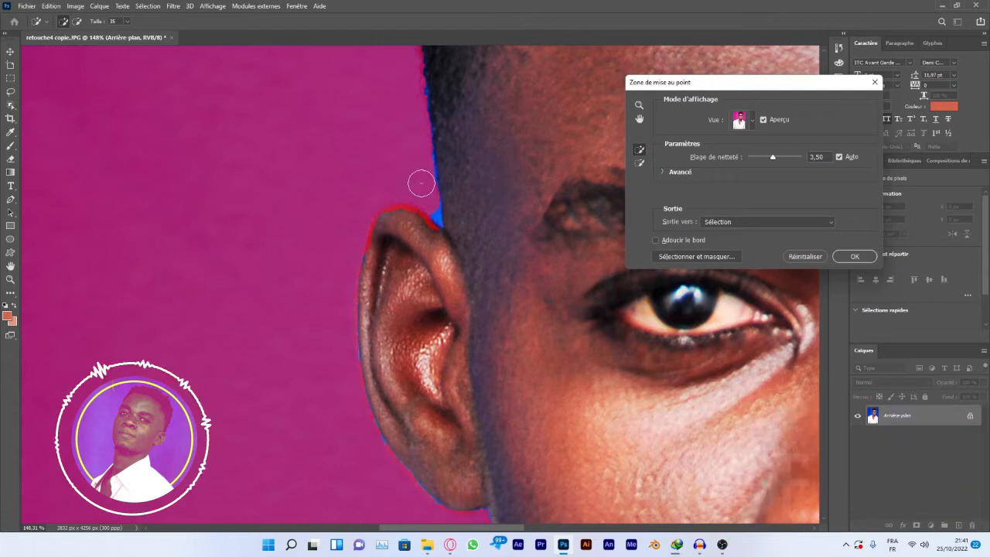
left_click_drag(420, 136, 431, 212)
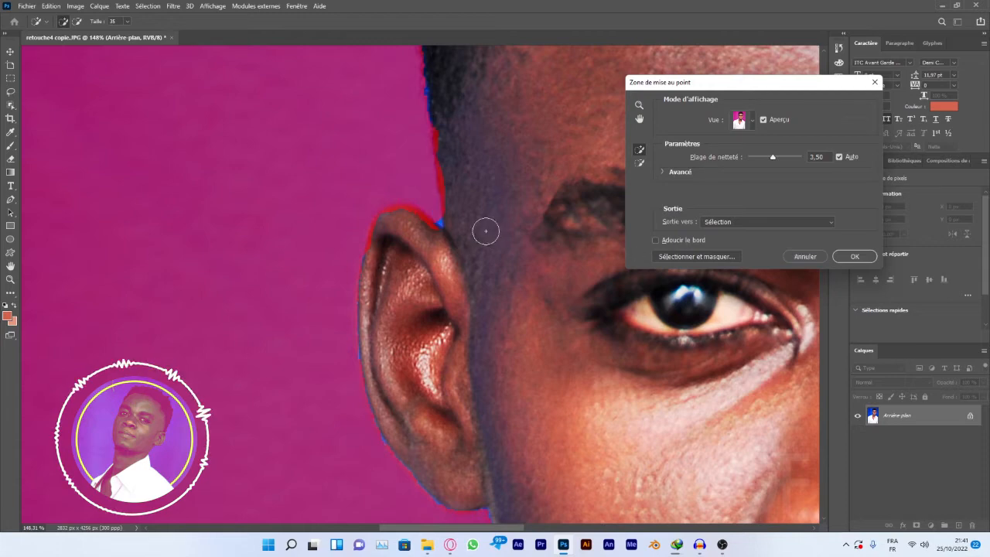
Try out the in-focus range manually and leave it at 3,50 with automatic range off
scroll(500, 203, "down", 3)
scroll(500, 204, "down", 4)
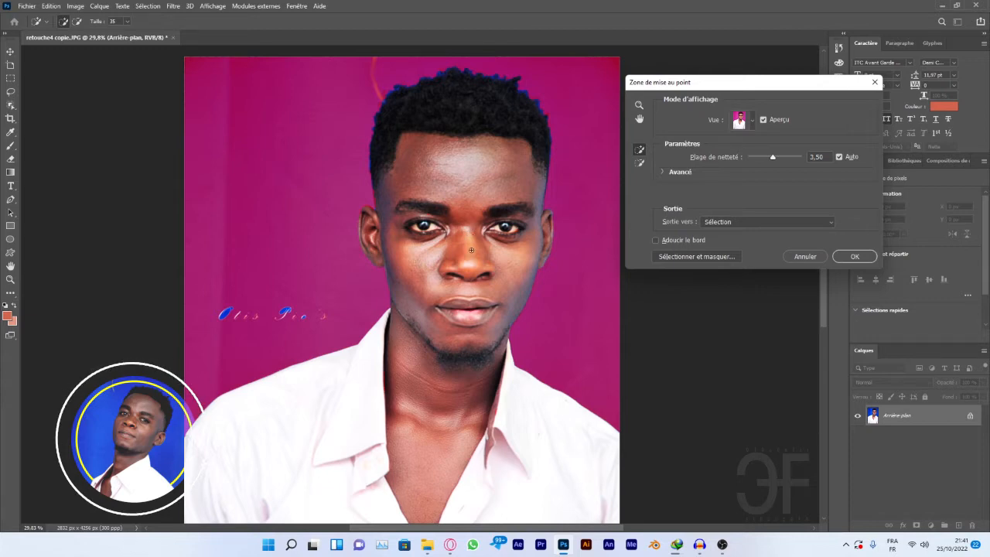
scroll(464, 240, "down", 2)
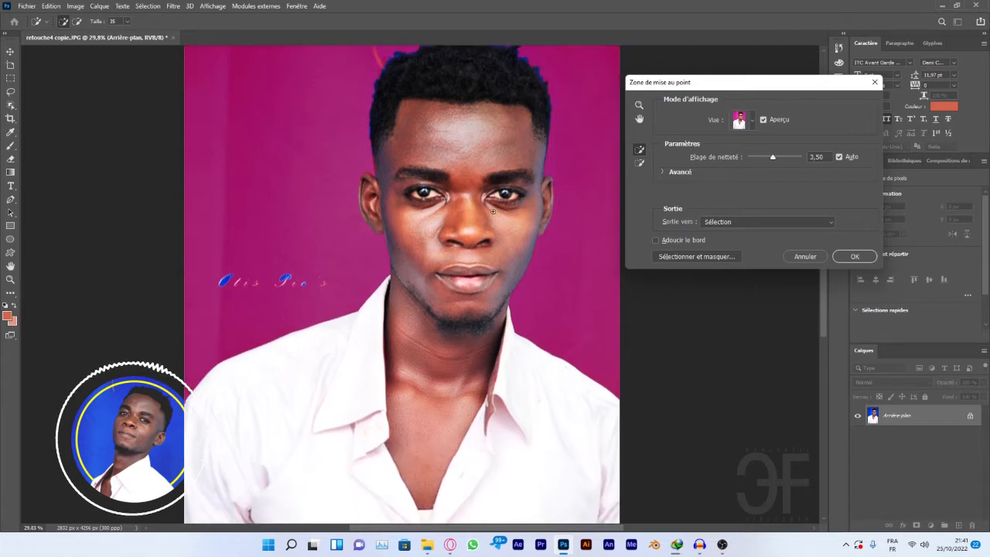
left_click_drag(756, 86, 708, 107)
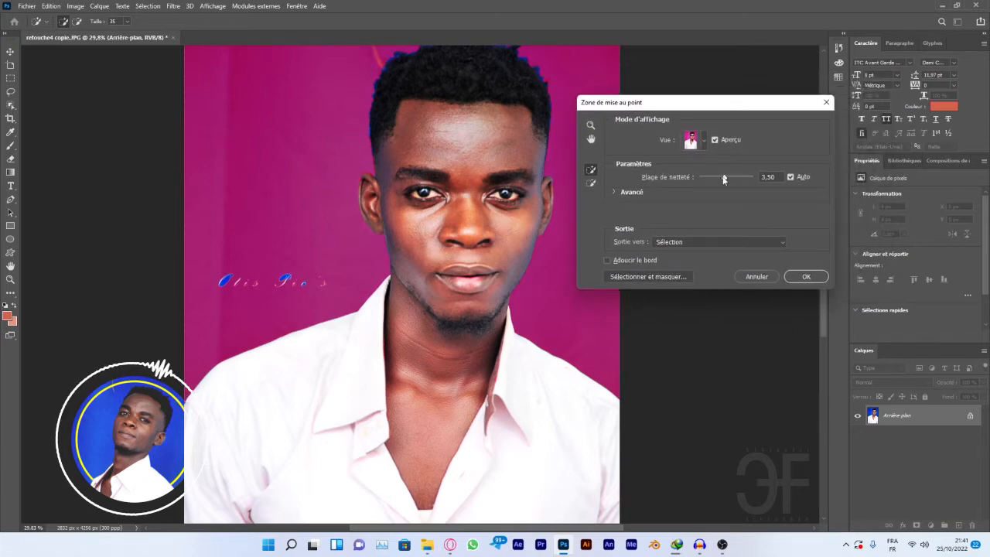
left_click_drag(725, 179, 739, 179)
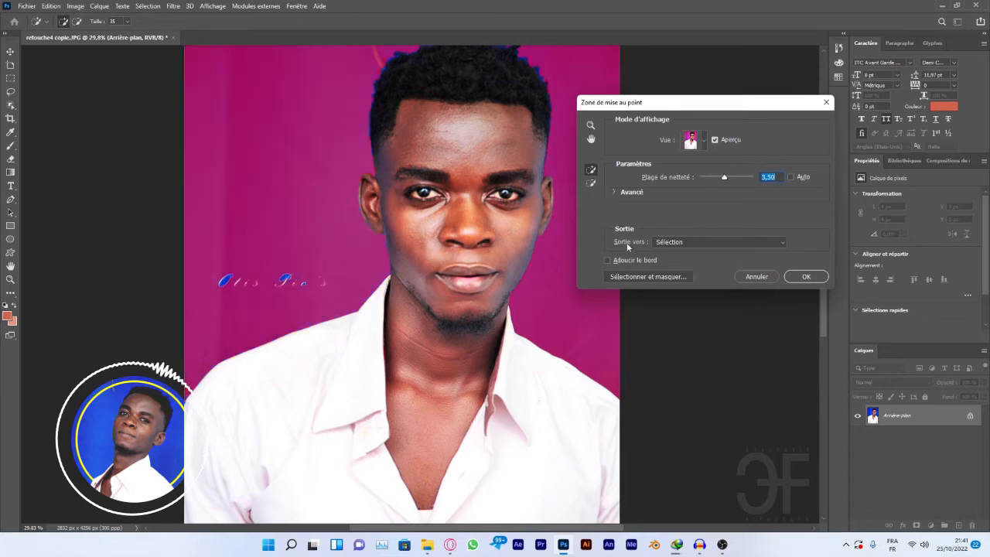
Review the Focus Area output destinations, keep Sélection as the output, and apply the result
left_click(784, 245)
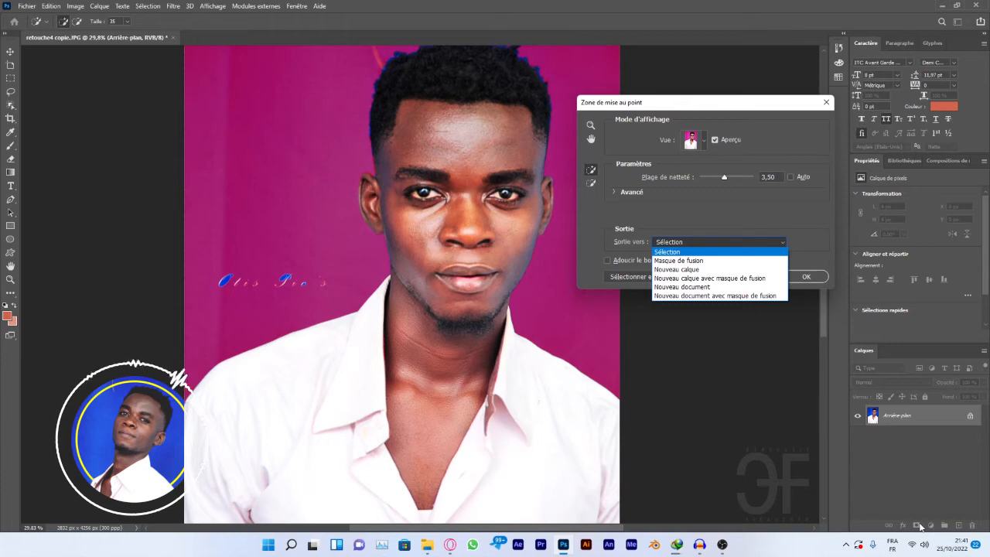
left_click(707, 236)
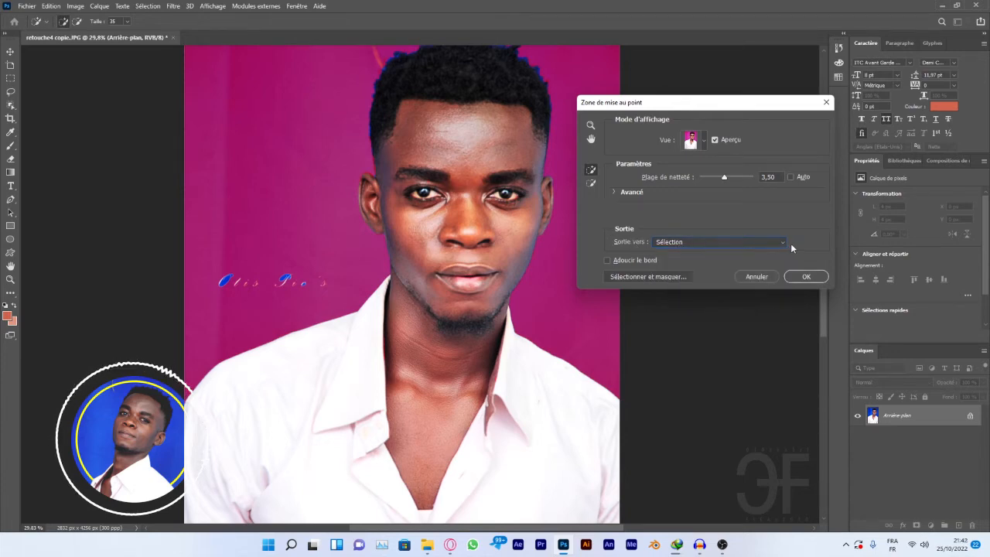
left_click(781, 244)
left_click(685, 258)
left_click(779, 243)
left_click(689, 249)
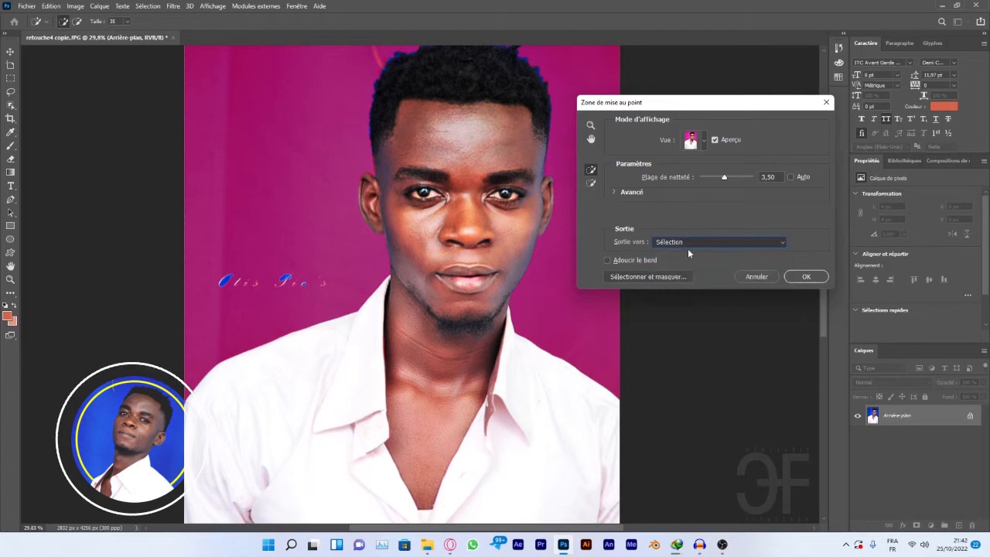
left_click(806, 277)
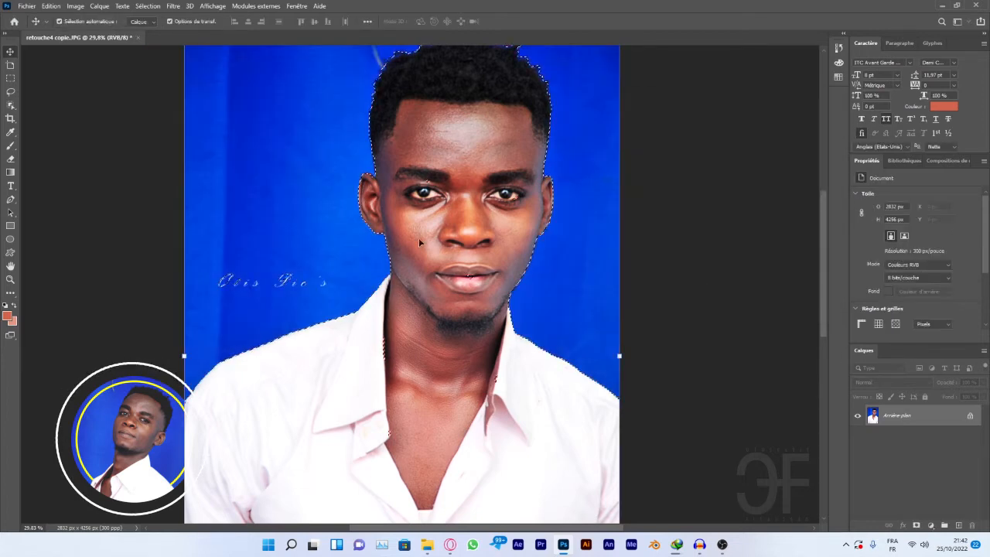
Add a layer mask from the focus selection to hide the blue background
scroll(432, 227, "up", 2)
scroll(446, 209, "down", 2)
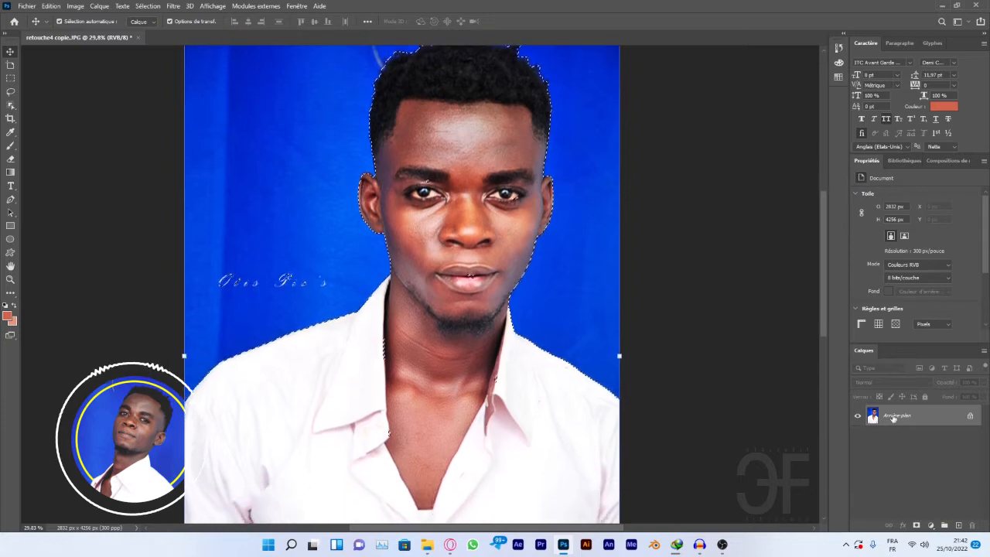
left_click(917, 526)
scroll(464, 232, "up", 1)
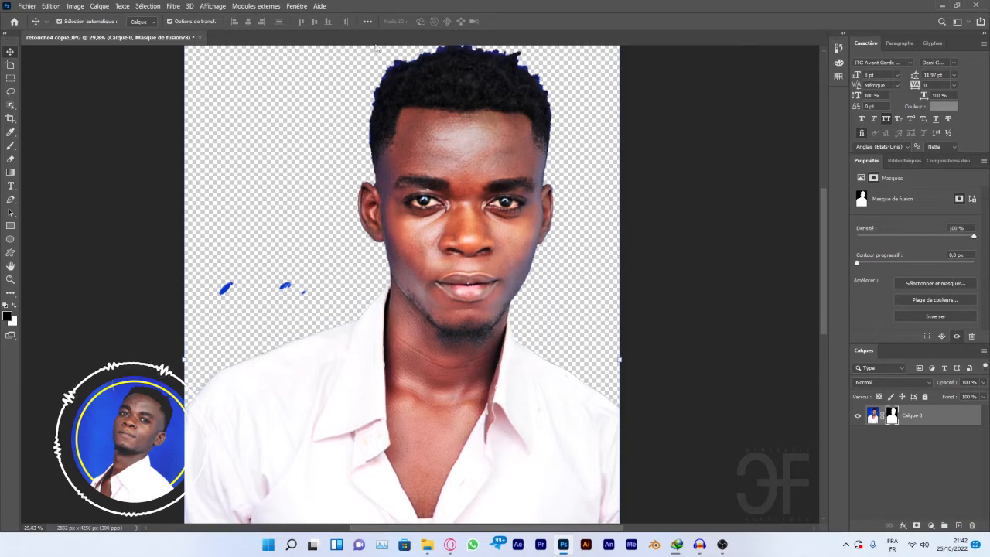
Reopen Focus Area on the masked layer to examine its output destinations
left_click(147, 6)
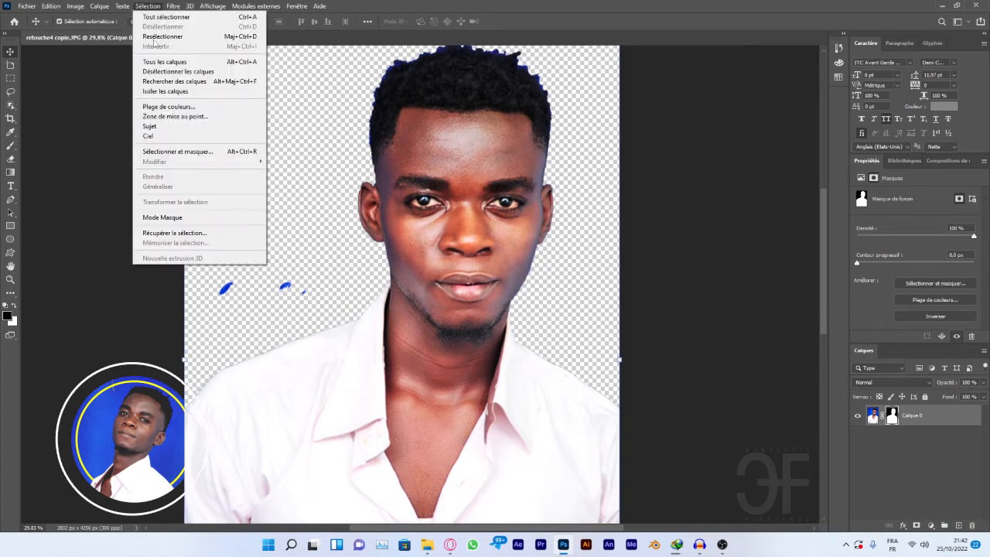
left_click(171, 117)
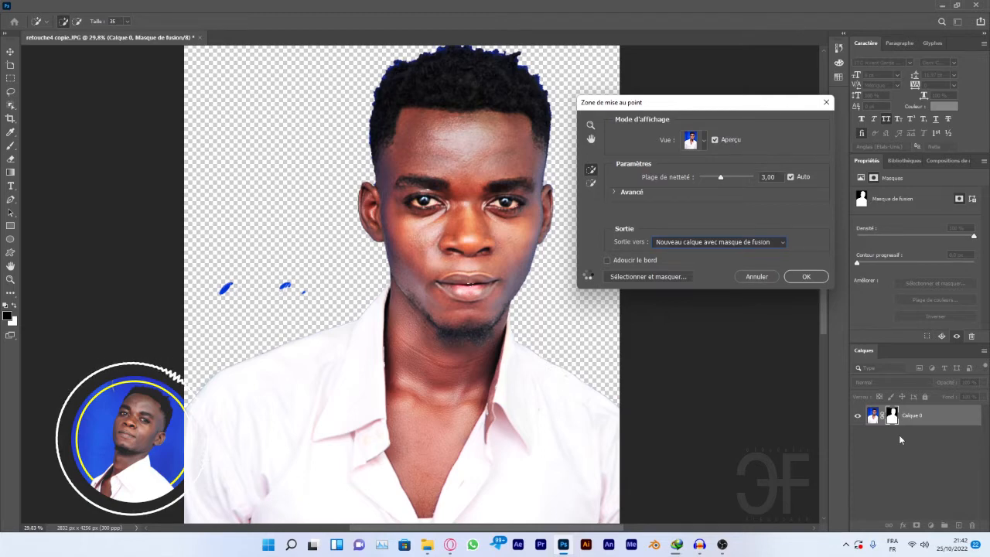
left_click(782, 242)
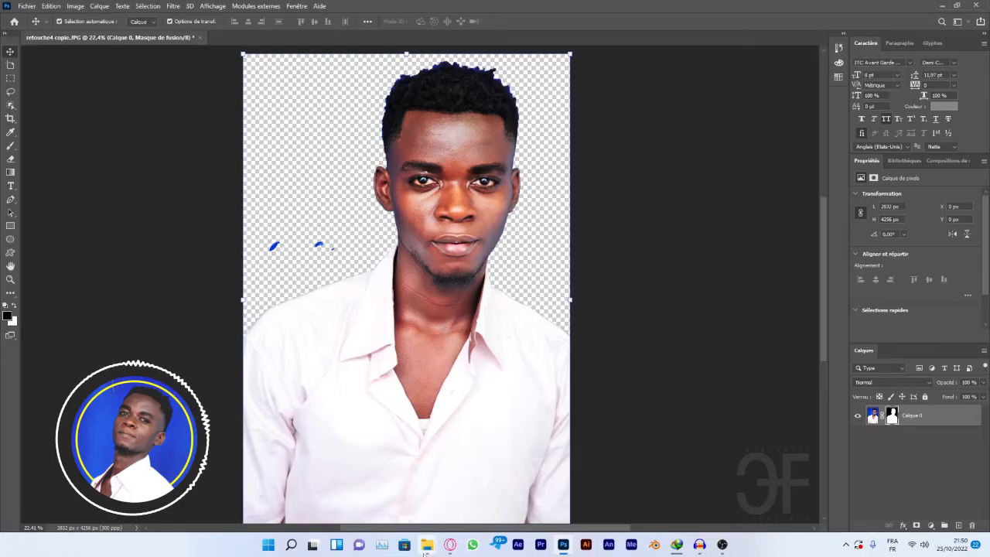
mouse_move(426, 549)
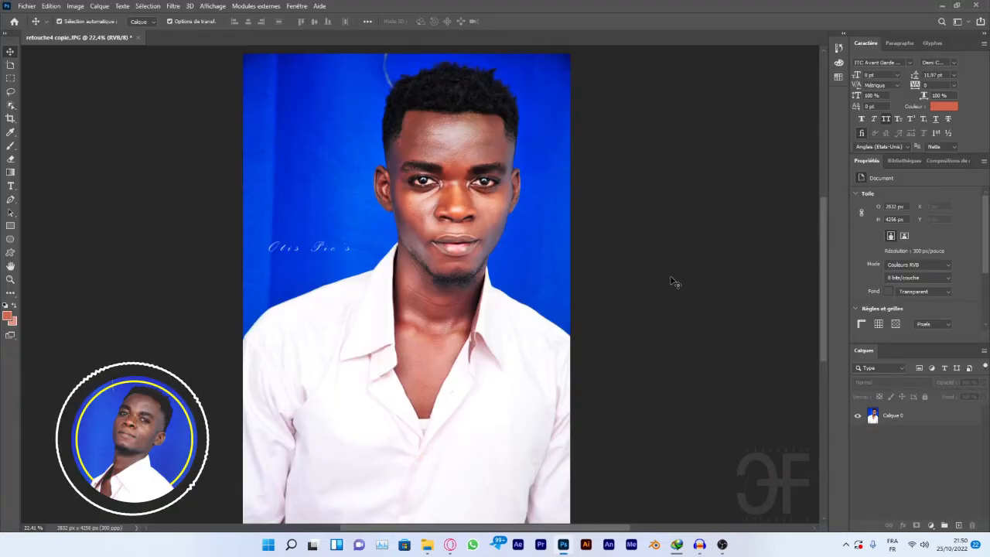
scroll(382, 210, "down", 1)
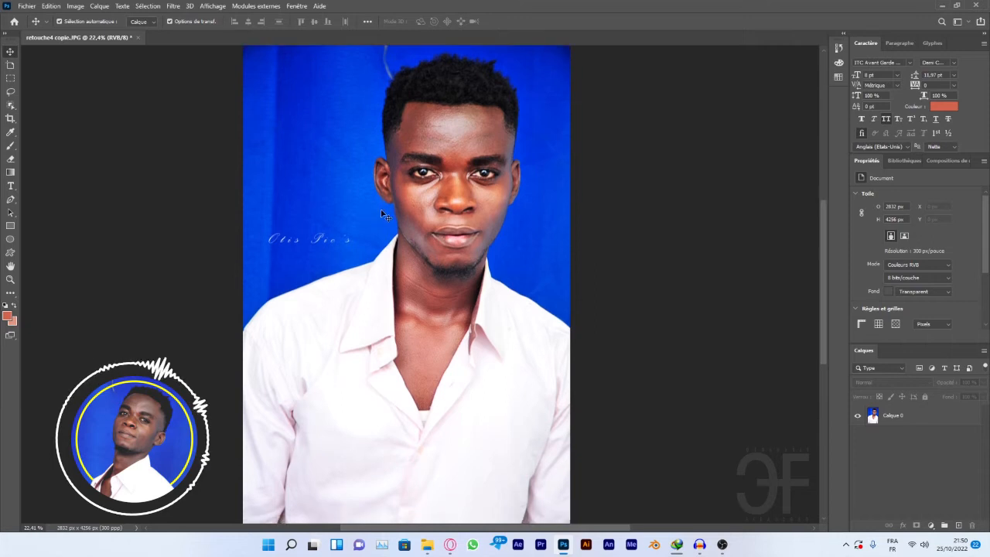
scroll(383, 210, "right", 1)
scroll(383, 209, "up", 3)
scroll(340, 217, "down", 3)
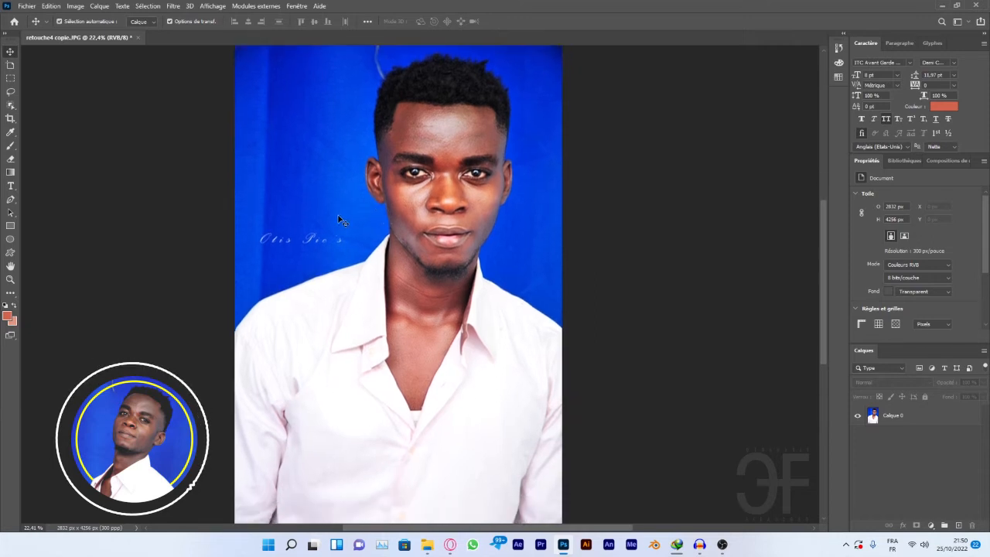
Select the man's head, face, neck and bare chest with the Quick Selection tool
left_click(10, 107)
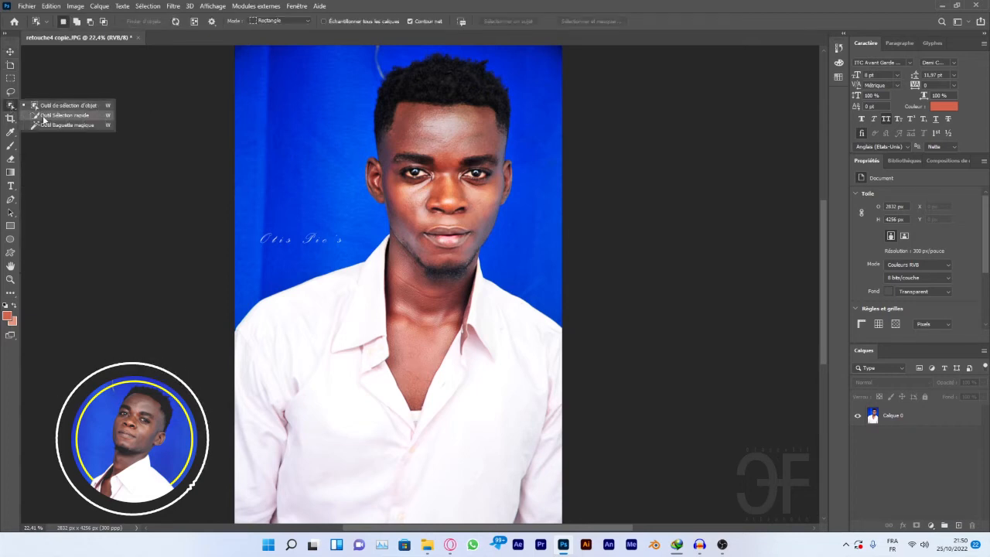
left_click(82, 115)
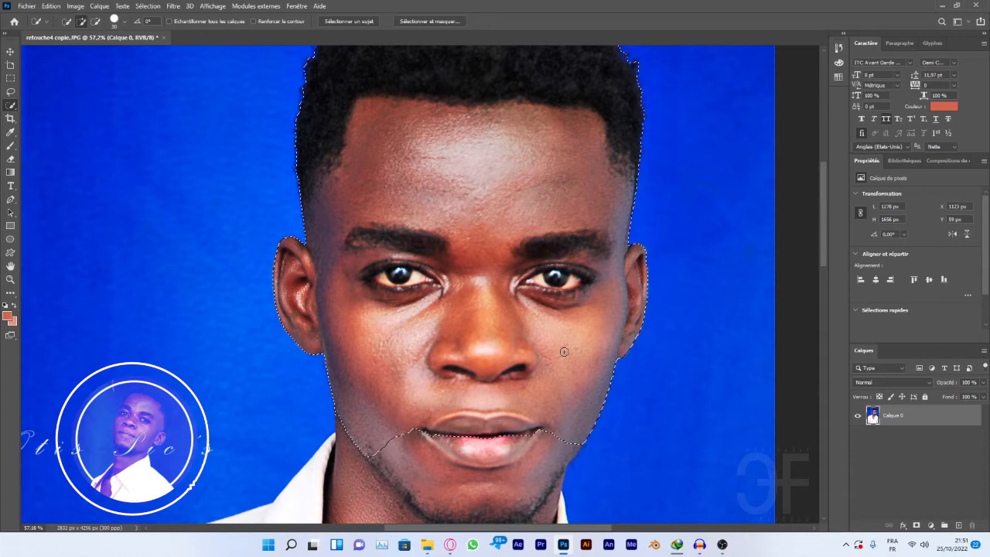
scroll(564, 352, "up", 2)
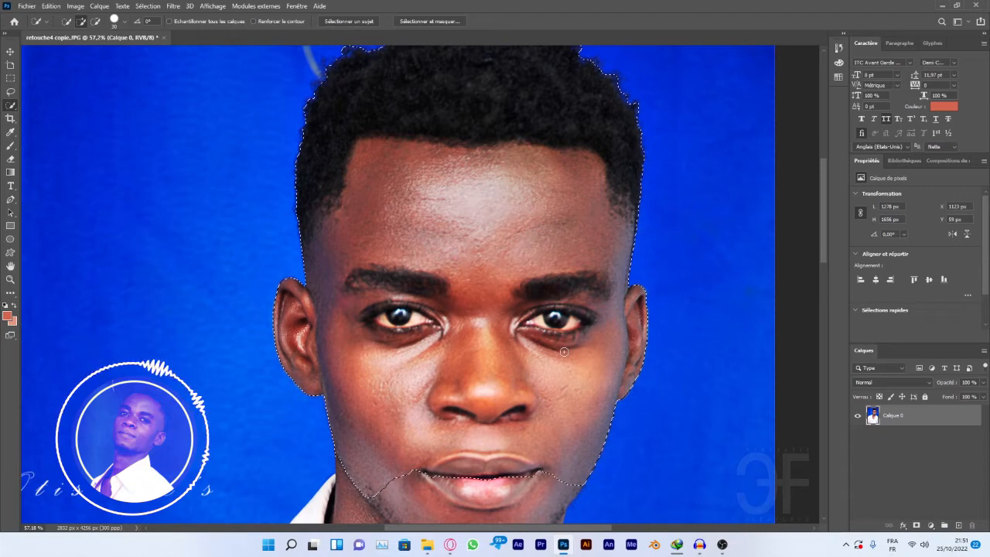
scroll(526, 201, "down", 3)
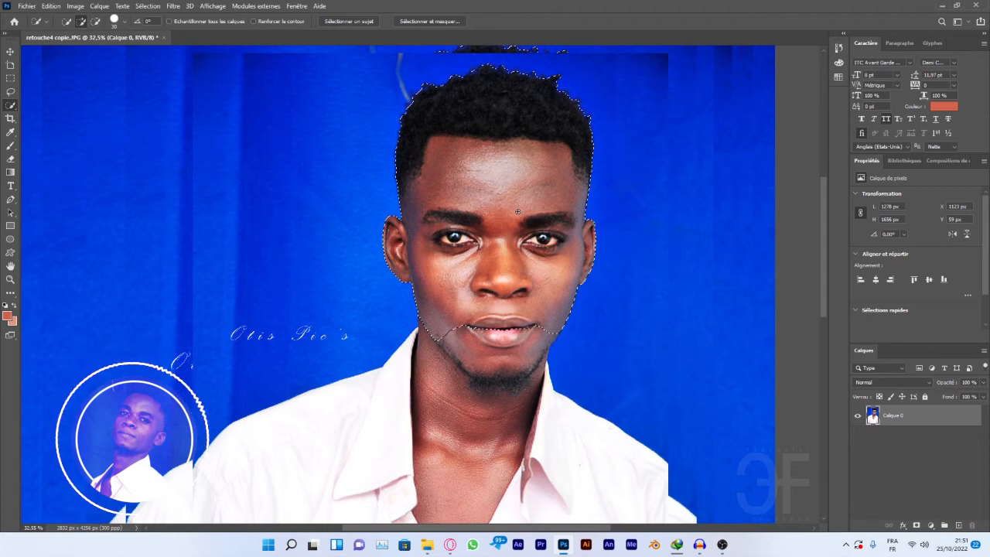
scroll(518, 211, "down", 2)
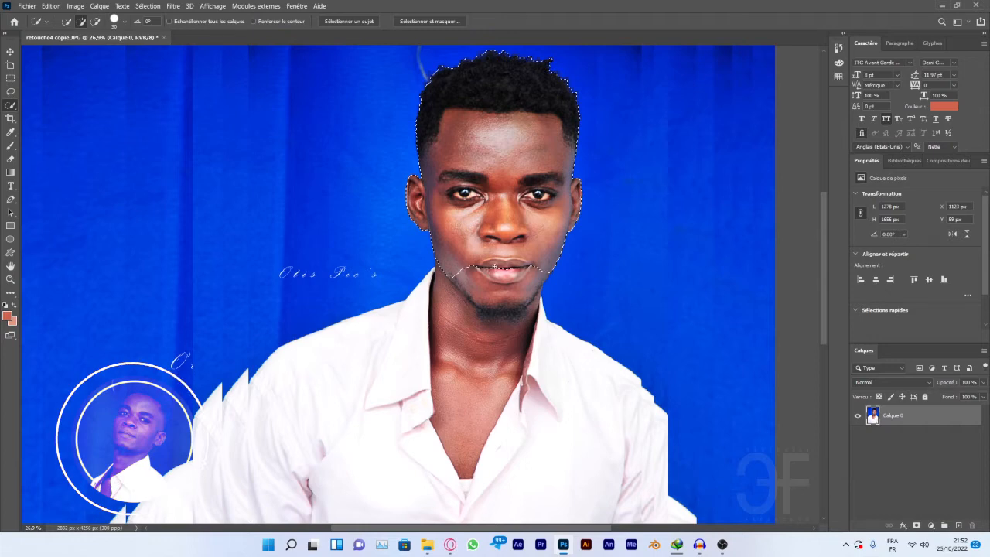
left_click_drag(495, 267, 469, 475)
Add the white shirt to the selection and hide the blue background with a layer mask
scroll(469, 474, "up", 1)
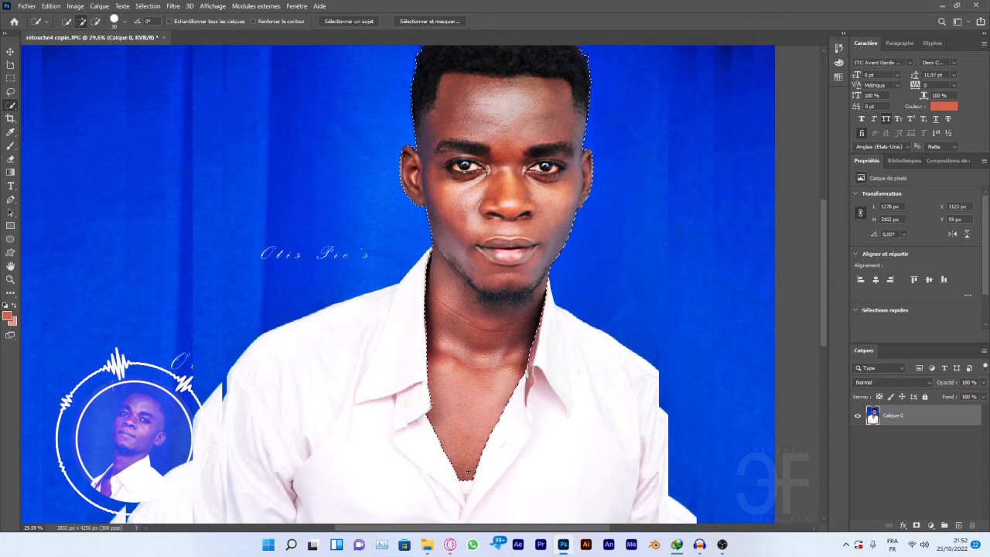
scroll(487, 304, "up", 4)
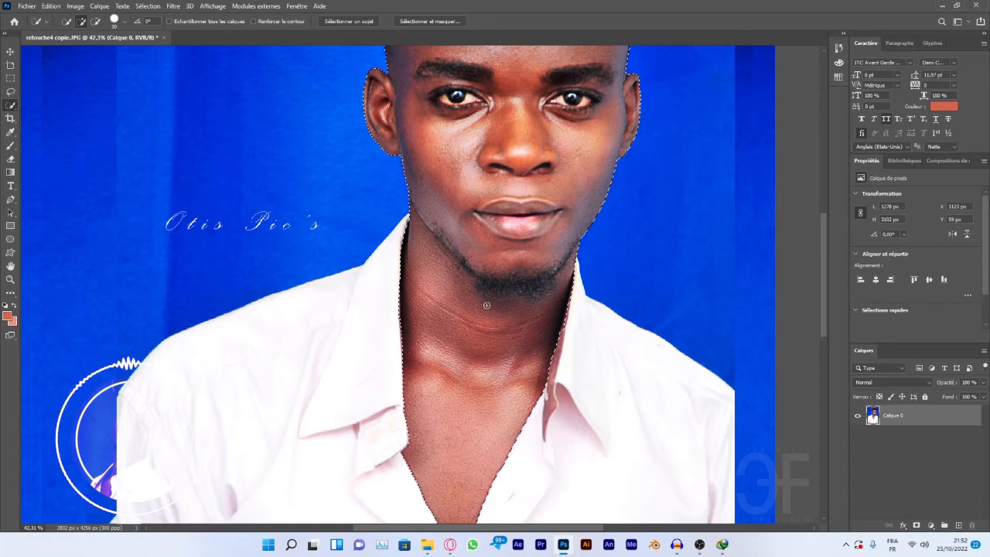
scroll(368, 349, "up", 1)
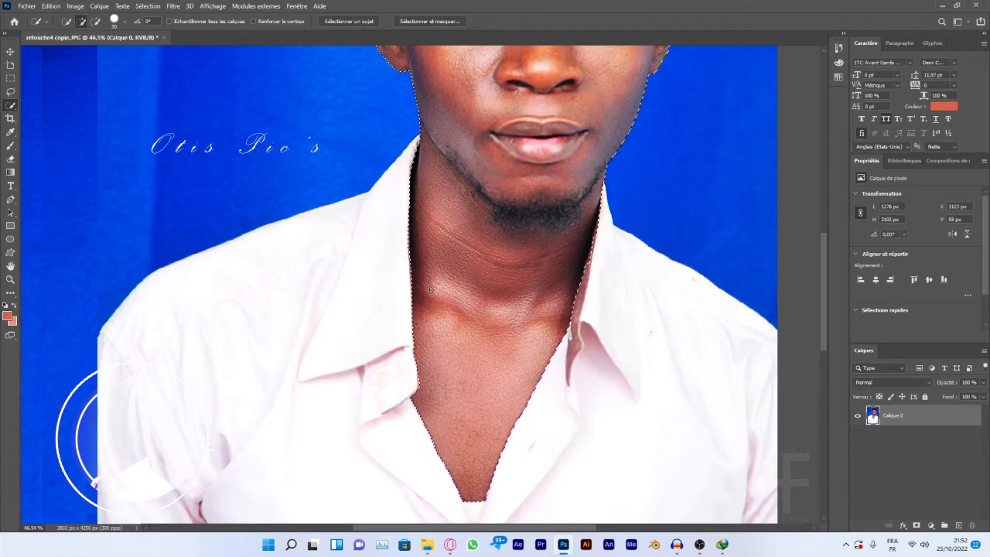
left_click(185, 384)
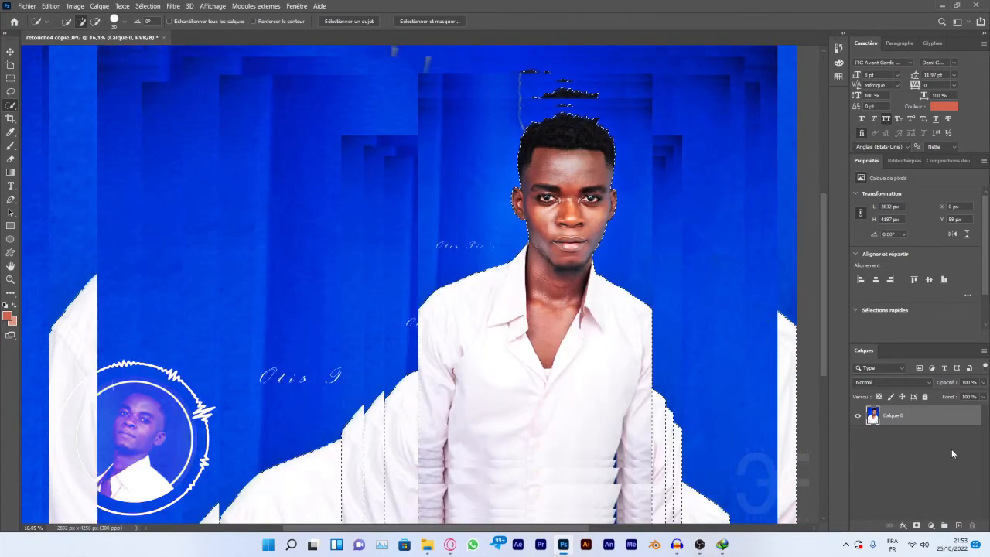
left_click(915, 525)
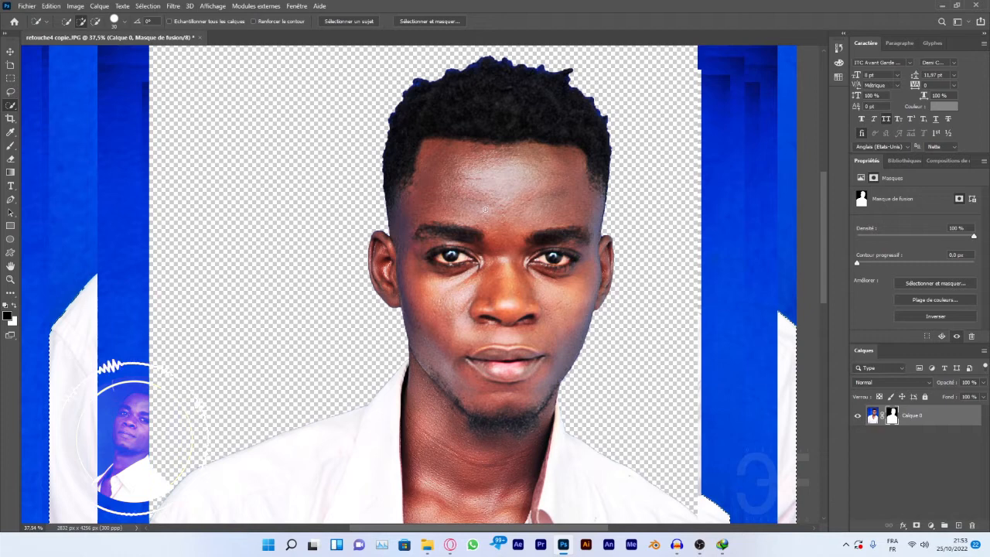
Examine the Quick Selection cutout up close around the hair, face and ear
scroll(485, 210, "up", 1)
scroll(480, 141, "down", 3)
scroll(490, 172, "down", 1)
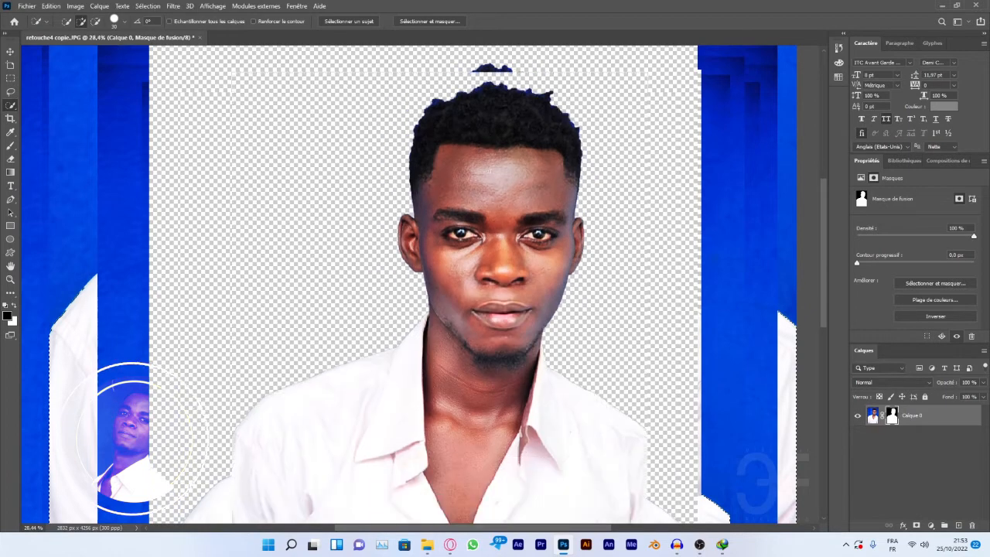
scroll(490, 171, "up", 2)
scroll(490, 171, "up", 4)
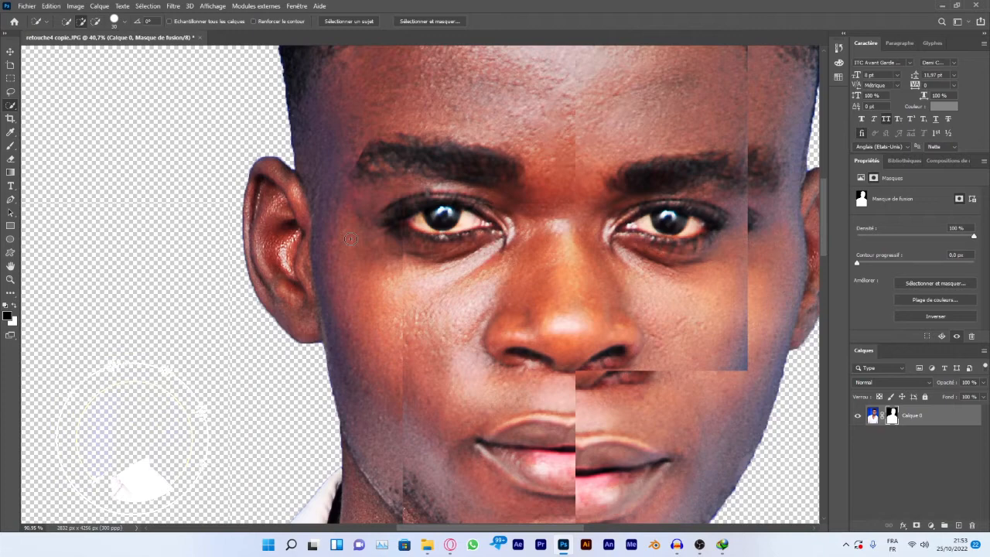
scroll(351, 239, "up", 5)
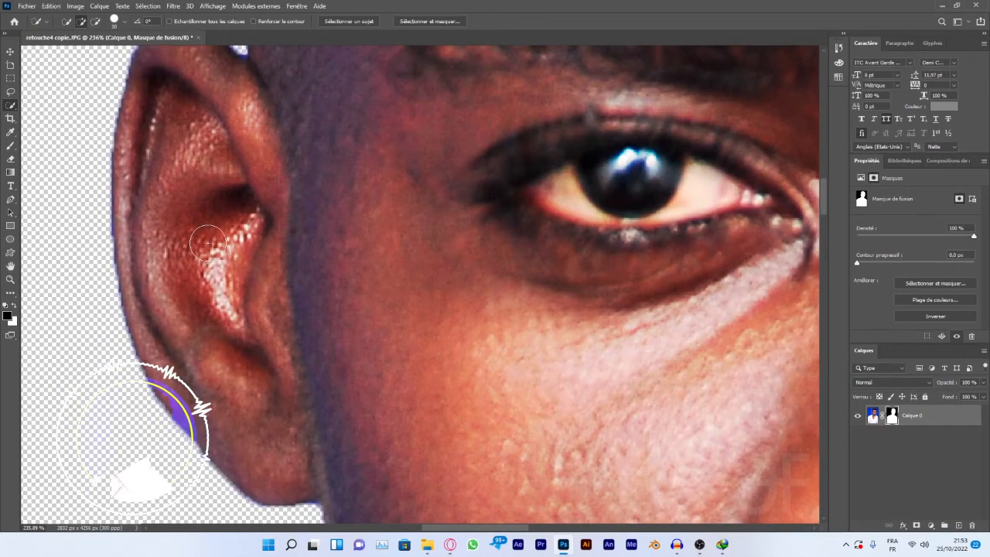
scroll(352, 305, "down", 9)
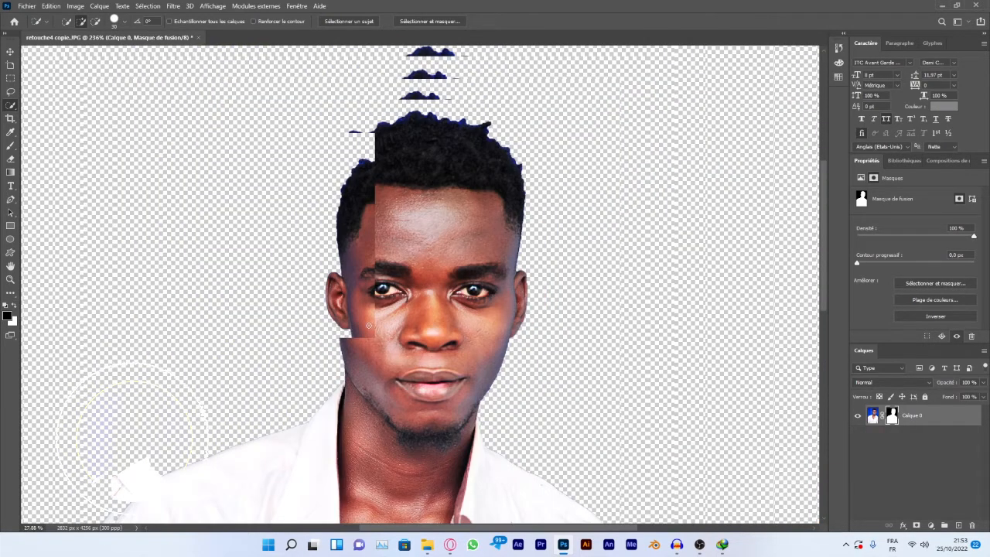
scroll(369, 326, "down", 2)
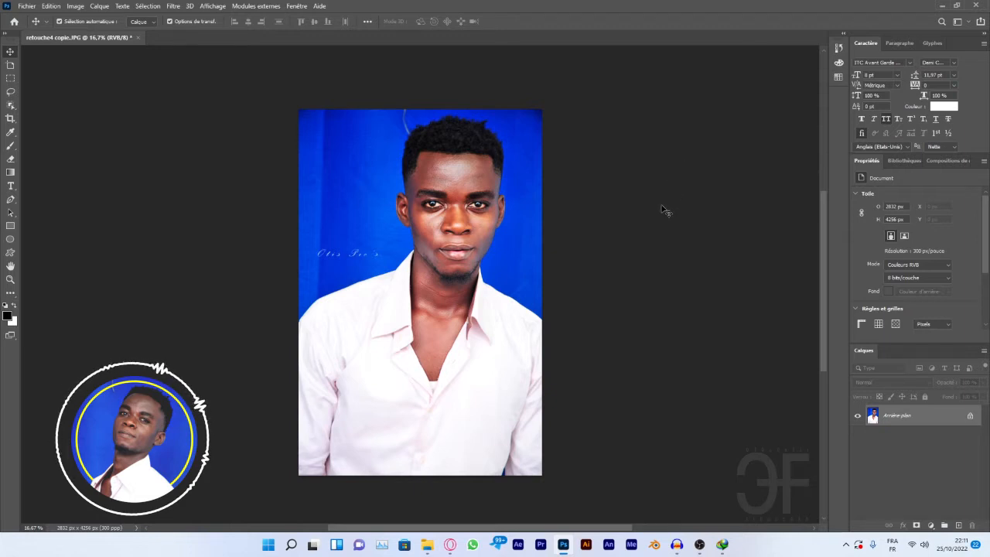
Select the man automatically with the Quick Selection tool's Sélectionner un sujet option
scroll(649, 220, "up", 1)
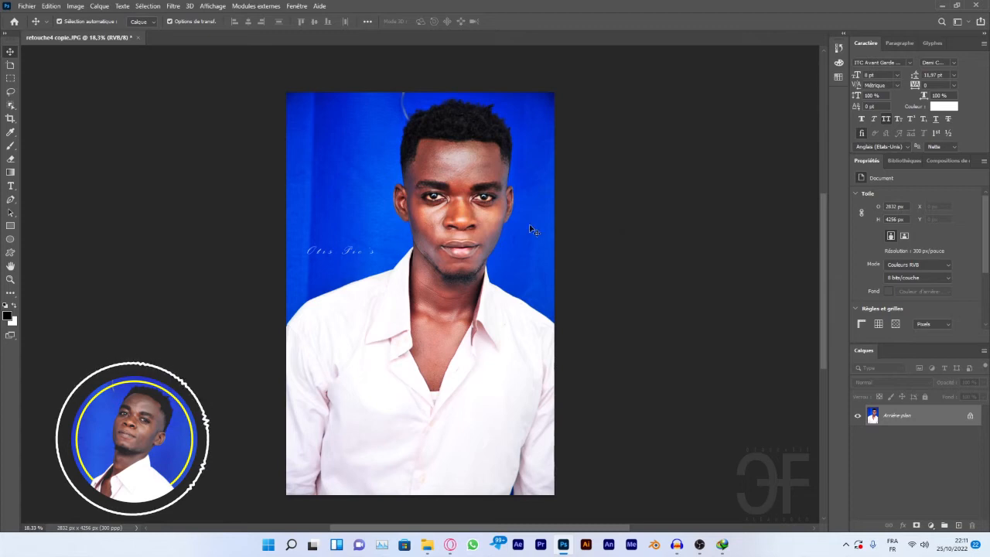
left_click(12, 108)
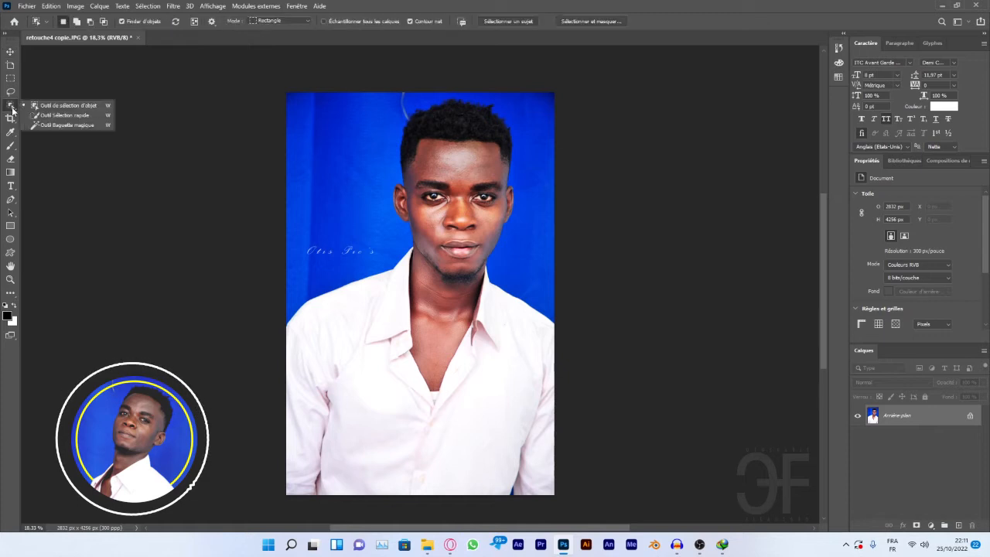
left_click(70, 115)
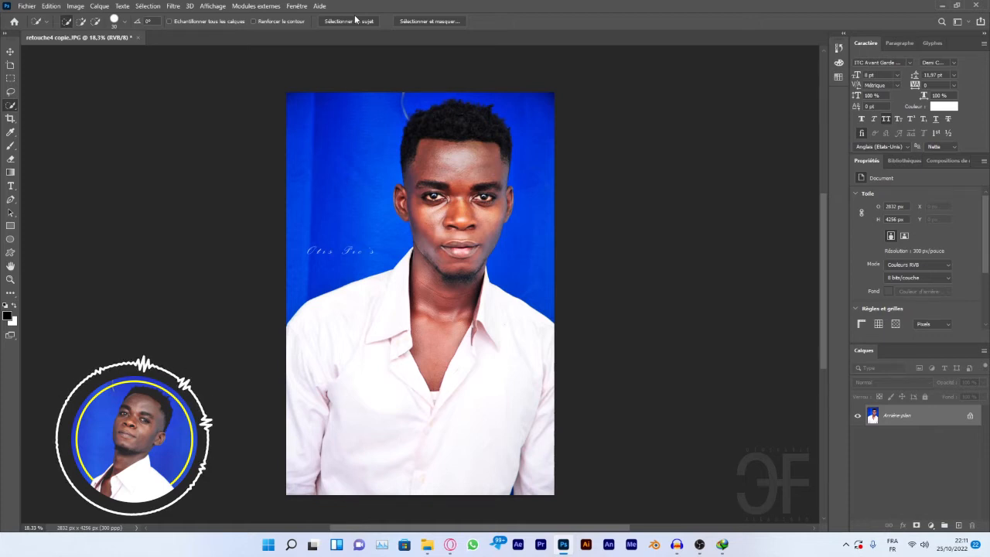
left_click(362, 22)
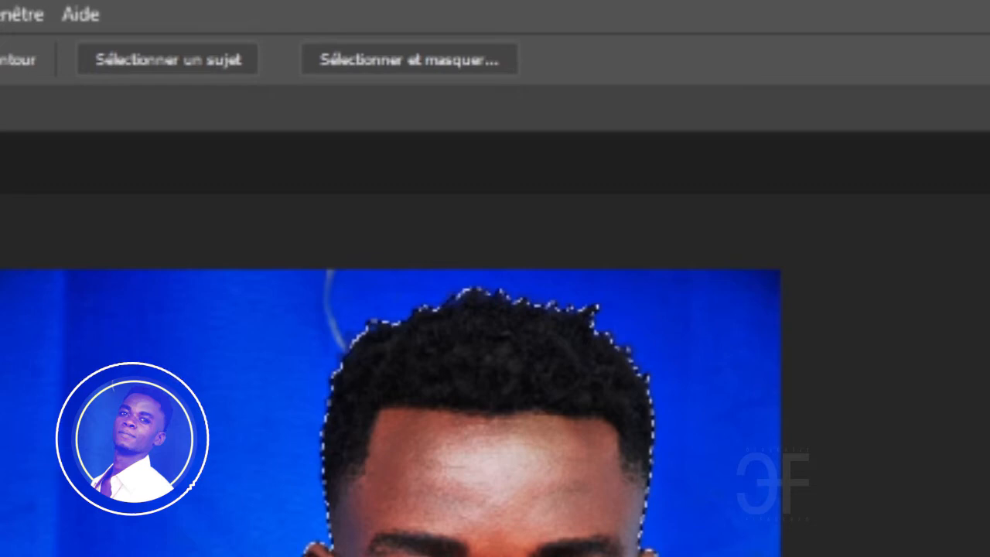
Check the selection in Sélectionner et masquer, set its output to Masque de fusion, and apply it
left_click(413, 71)
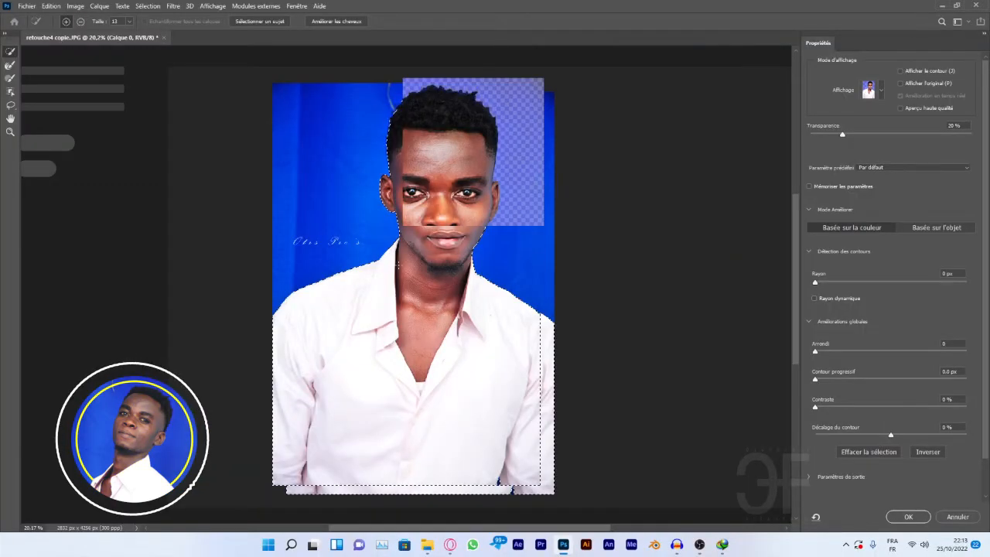
scroll(479, 92, "up", 4)
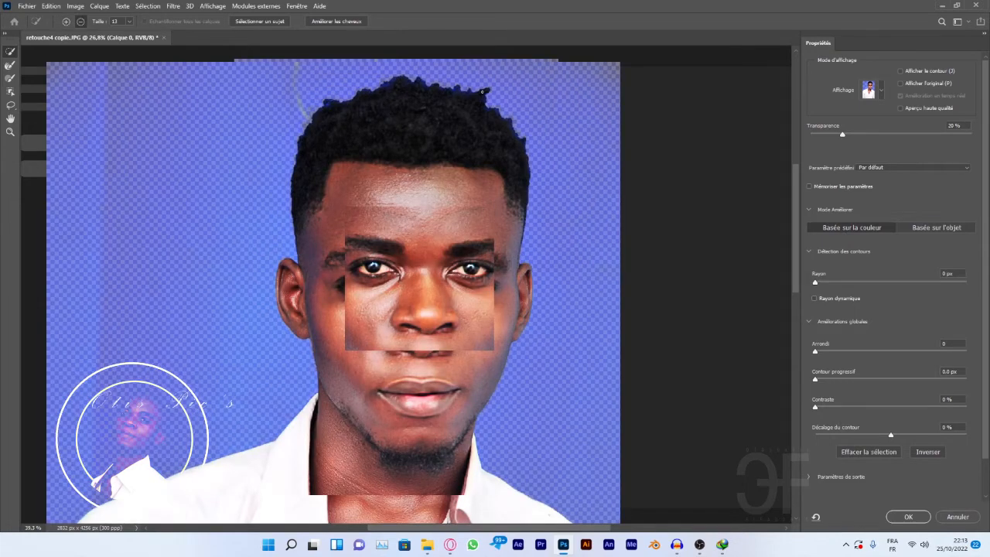
scroll(481, 95, "down", 2)
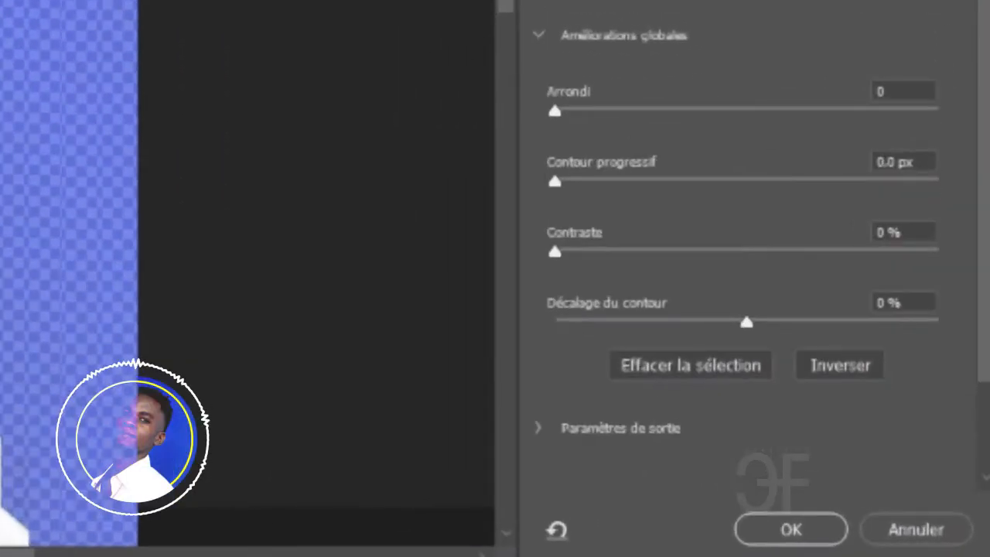
scroll(539, 372, "down", 2)
left_click(539, 329)
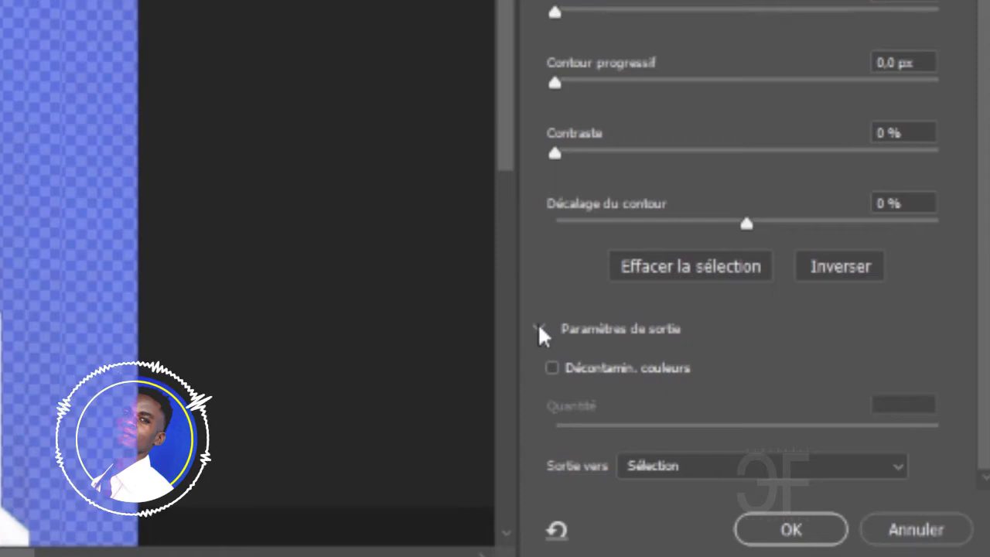
left_click(653, 466)
left_click(660, 472)
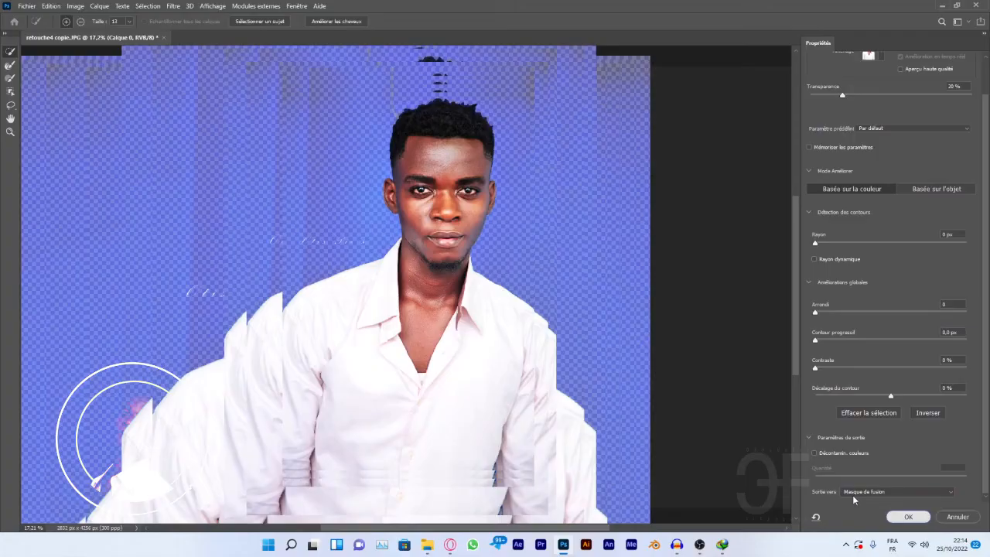
key("Return")
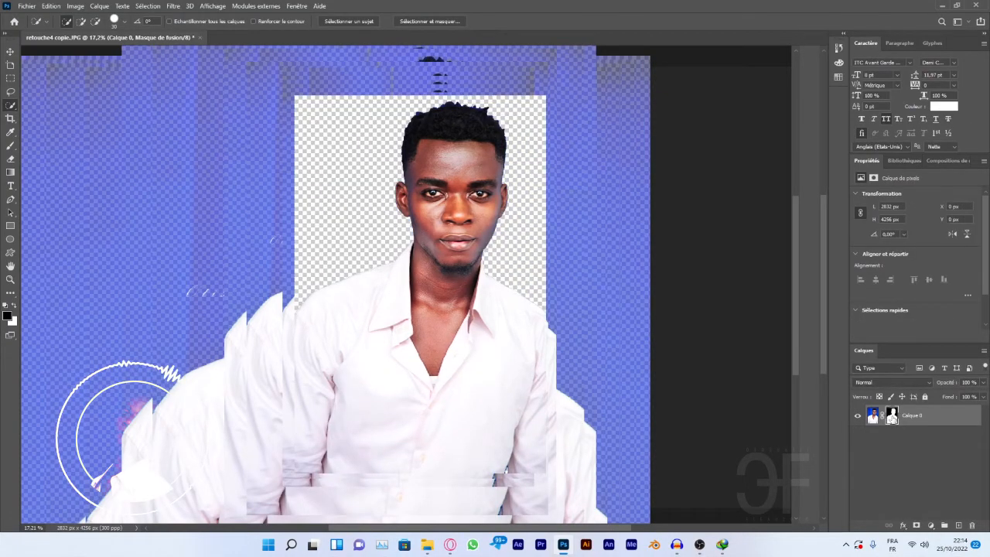
Examine the edges of the cutout made with Sélectionner un sujet, from the hair down to the shirt
scroll(485, 184, "up", 2)
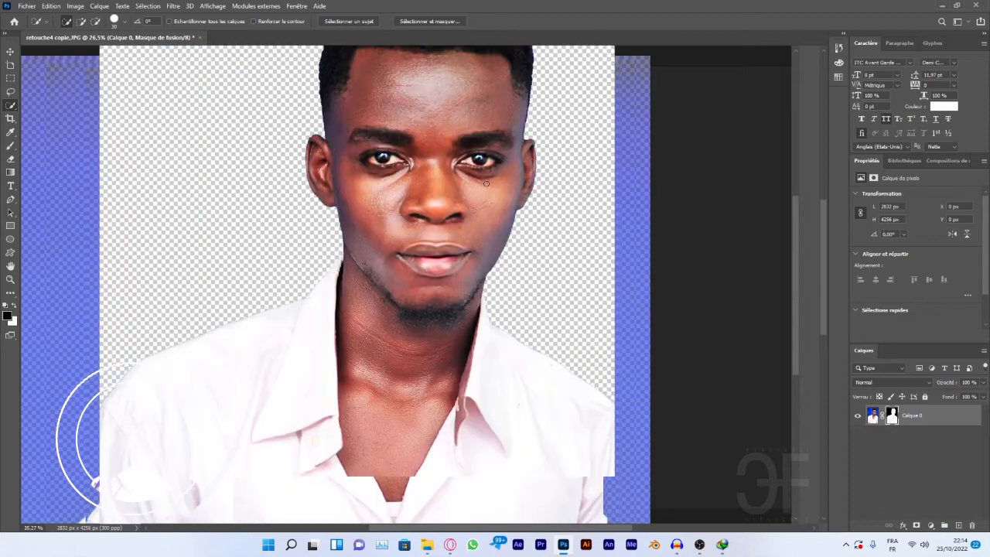
scroll(487, 183, "up", 3)
scroll(482, 200, "down", 3)
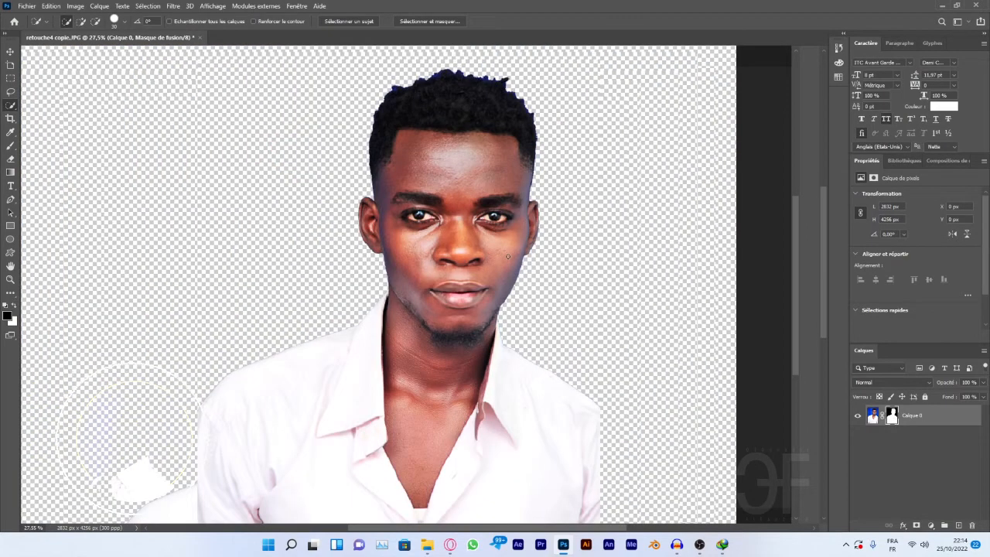
scroll(508, 257, "down", 2)
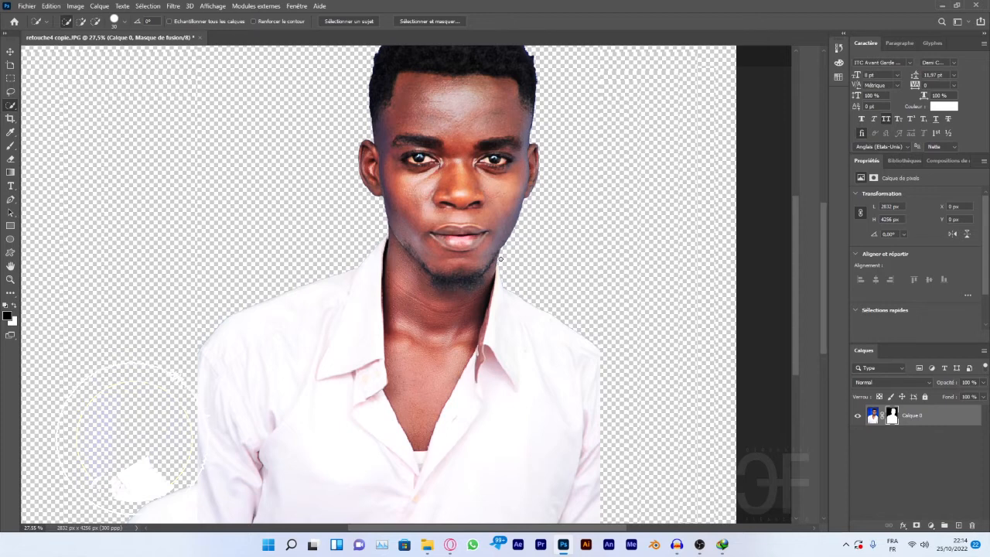
scroll(501, 259, "up", 3)
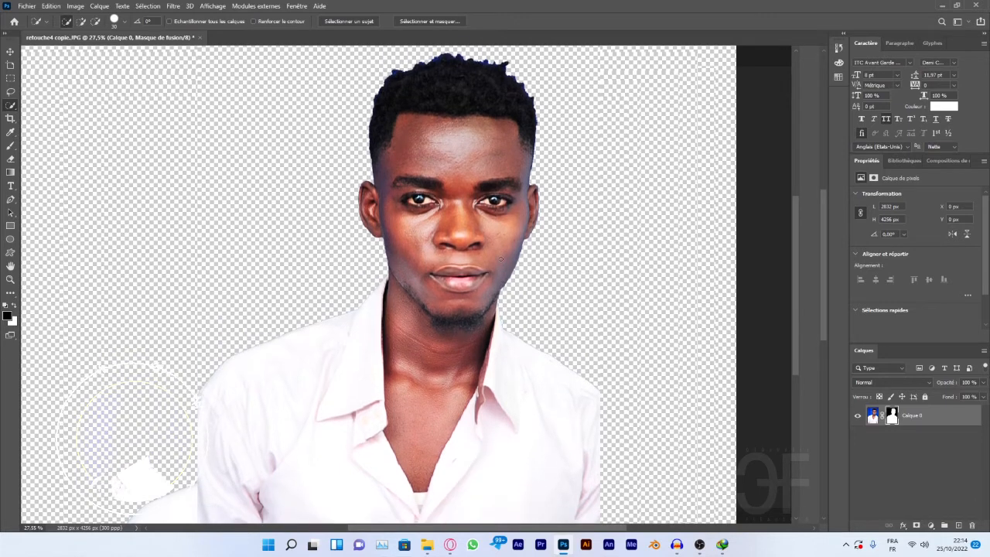
scroll(502, 259, "down", 1)
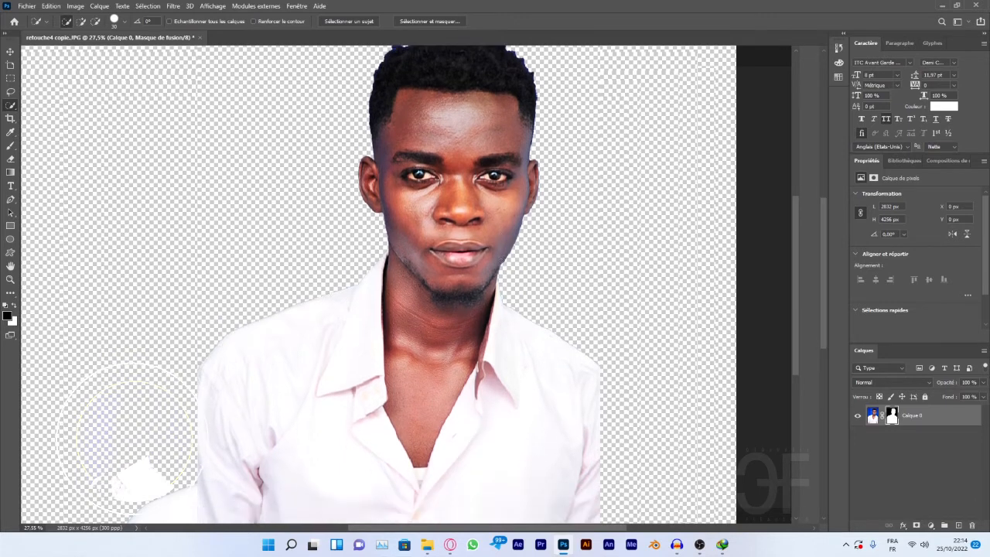
scroll(495, 193, "down", 3)
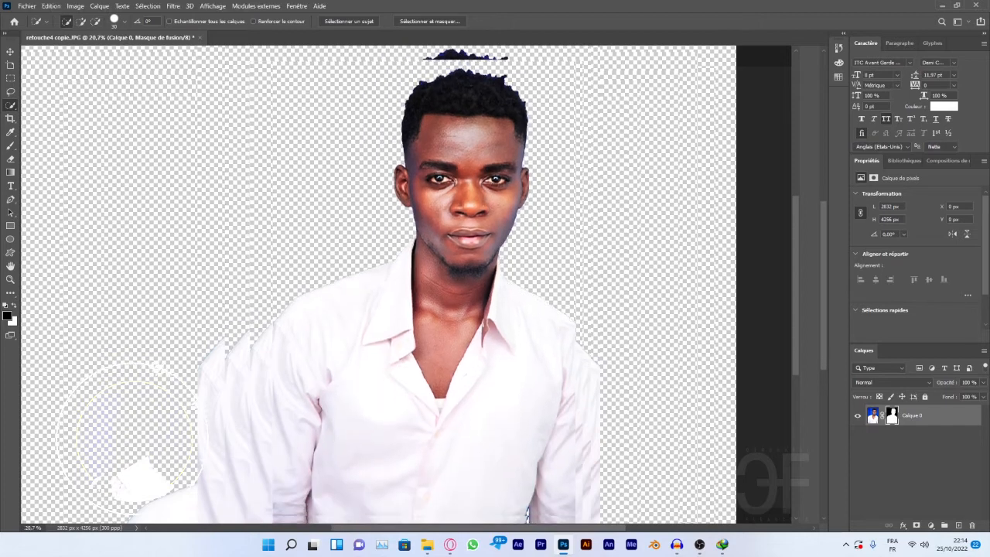
scroll(500, 262, "down", 1)
scroll(500, 262, "right", 2)
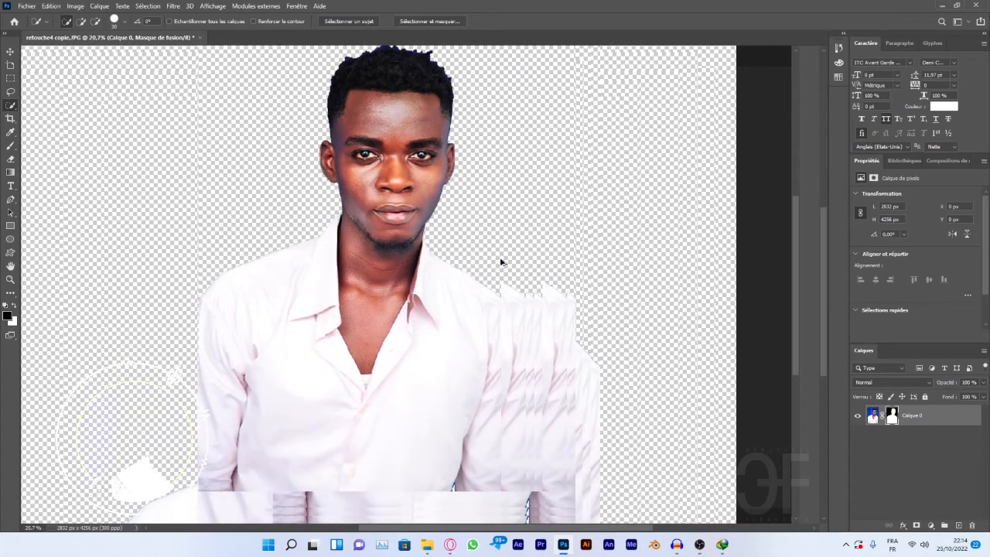
Compare the Sélectionner un sujet cutout at full view and up close, checking the face, ears, collar and shoulders
scroll(501, 263, "up", 1)
scroll(501, 262, "left", 3)
scroll(500, 259, "down", 3)
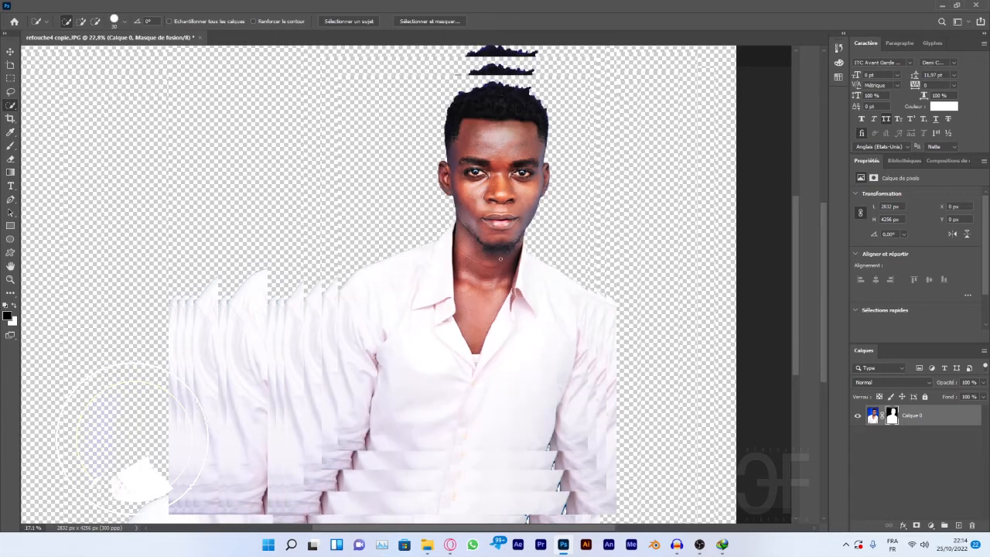
scroll(500, 263, "right", 1)
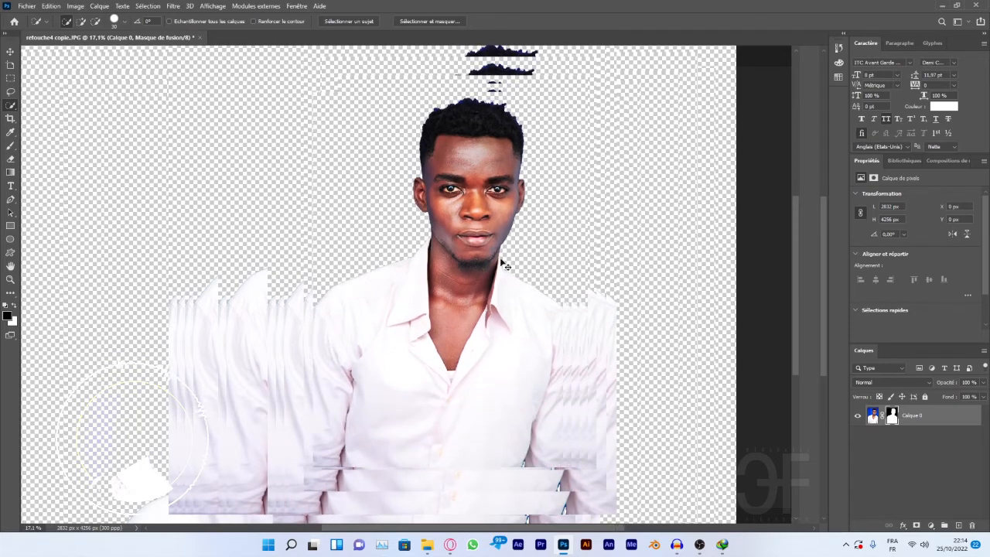
scroll(480, 248, "up", 2)
scroll(479, 247, "down", 2)
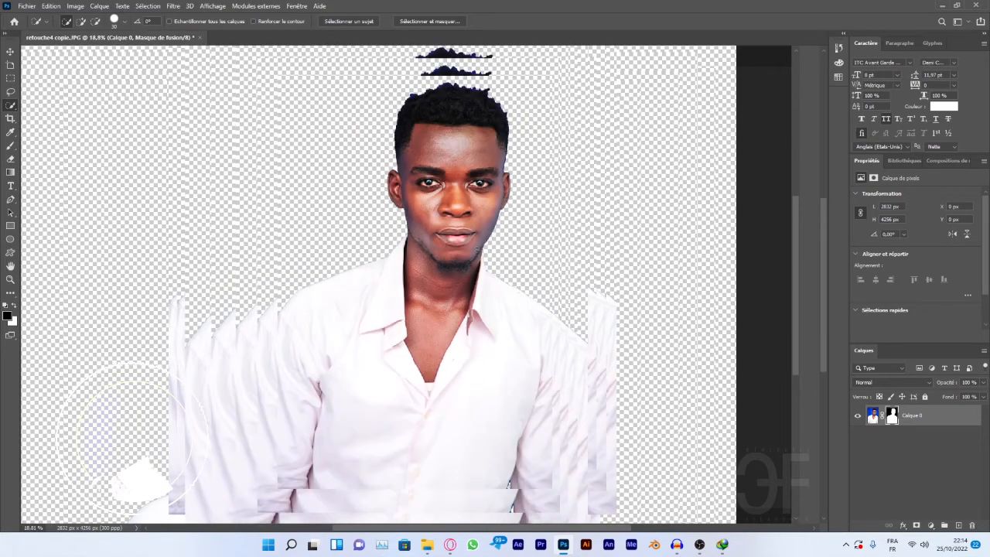
scroll(478, 250, "up", 1)
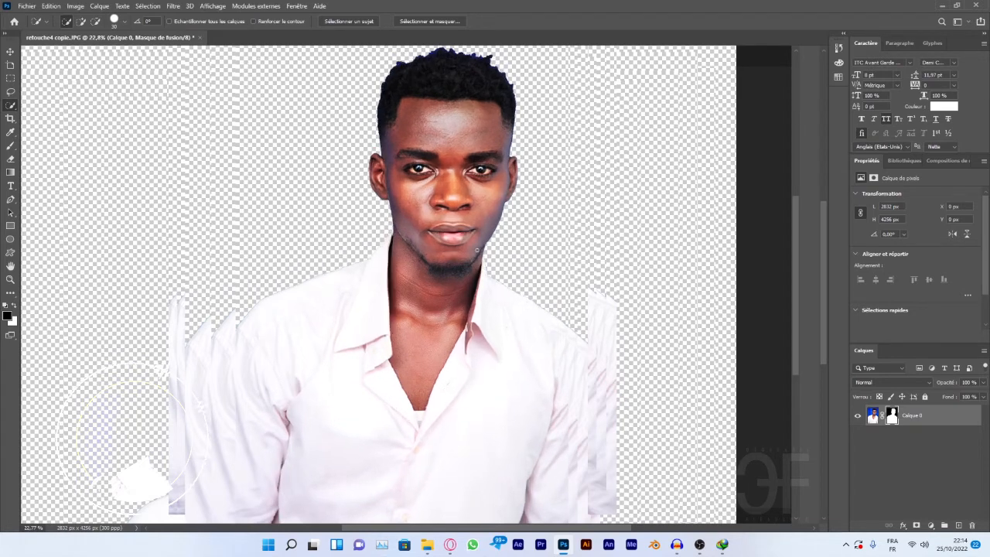
scroll(477, 249, "up", 4)
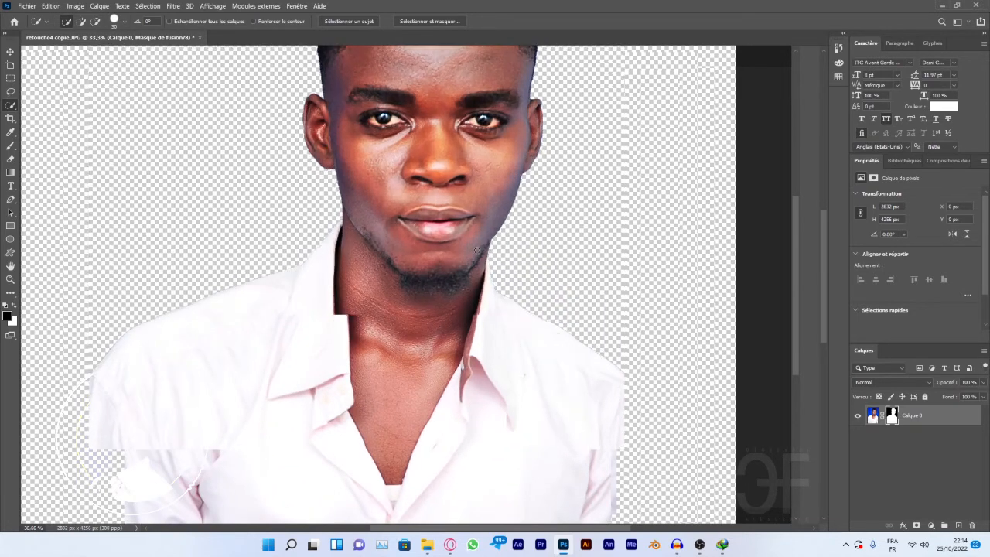
scroll(477, 249, "up", 5)
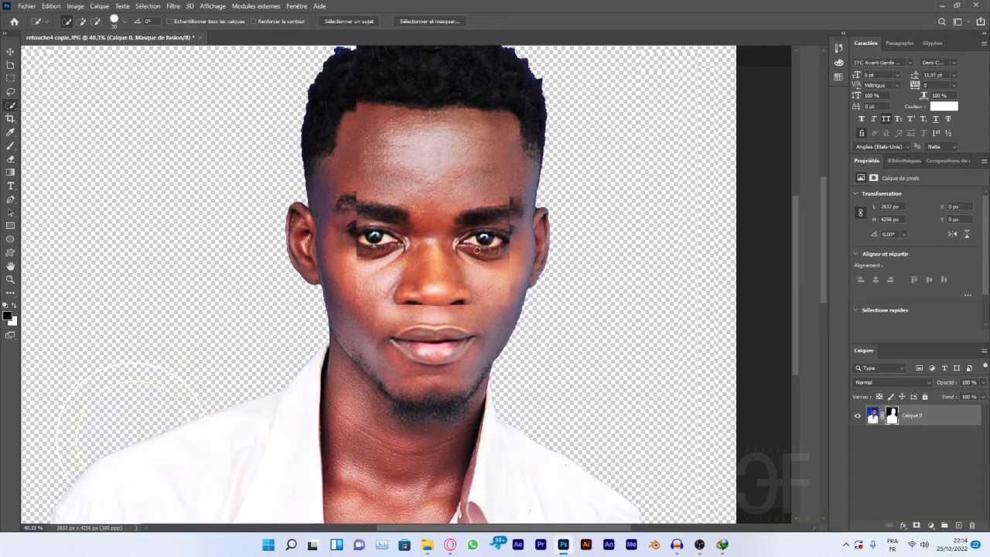
scroll(477, 249, "up", 4)
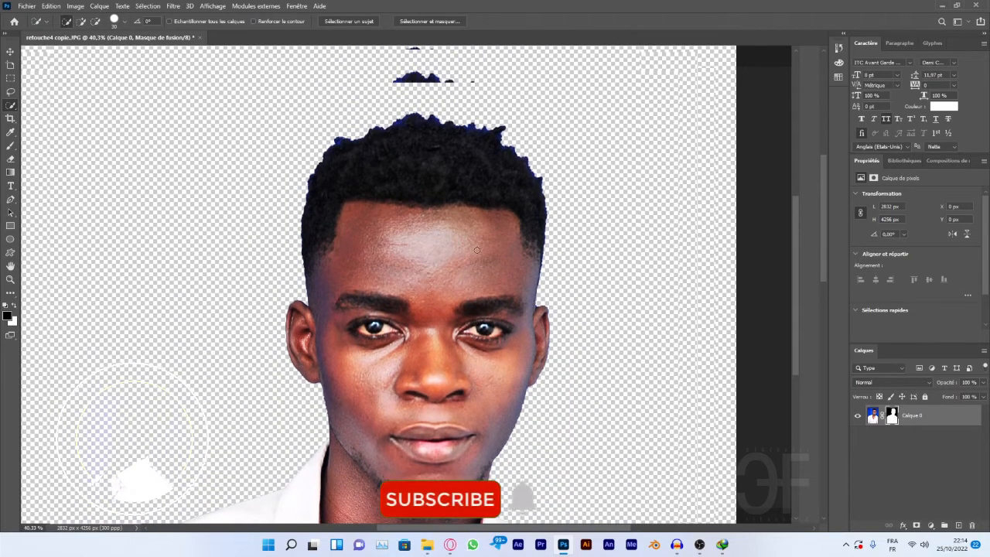
scroll(477, 250, "up", 3)
scroll(477, 249, "down", 2)
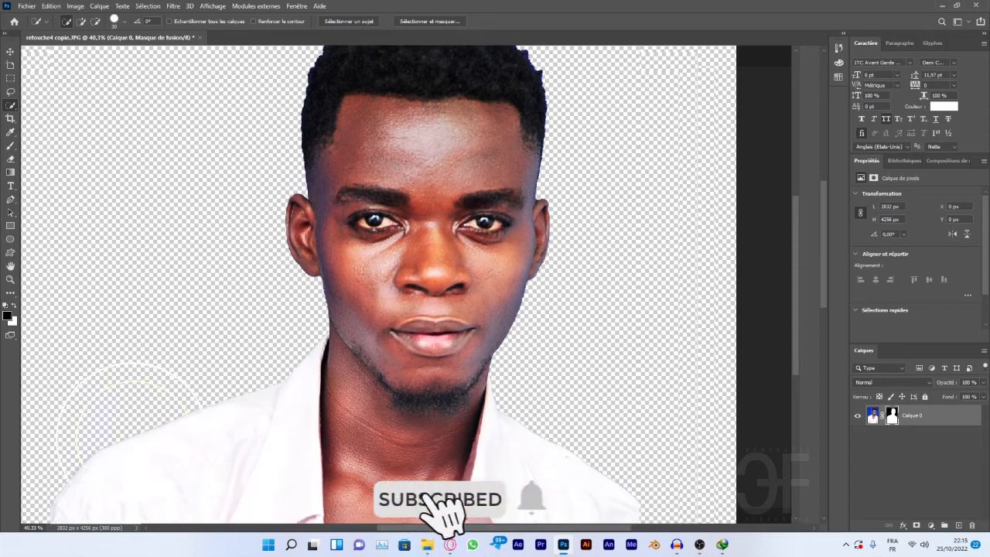
scroll(477, 249, "down", 1)
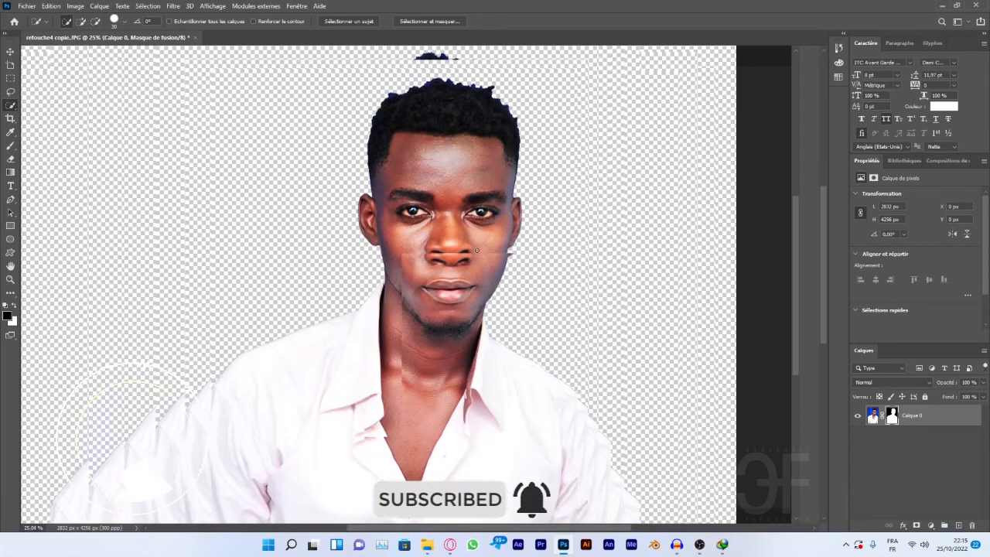
scroll(477, 249, "down", 3)
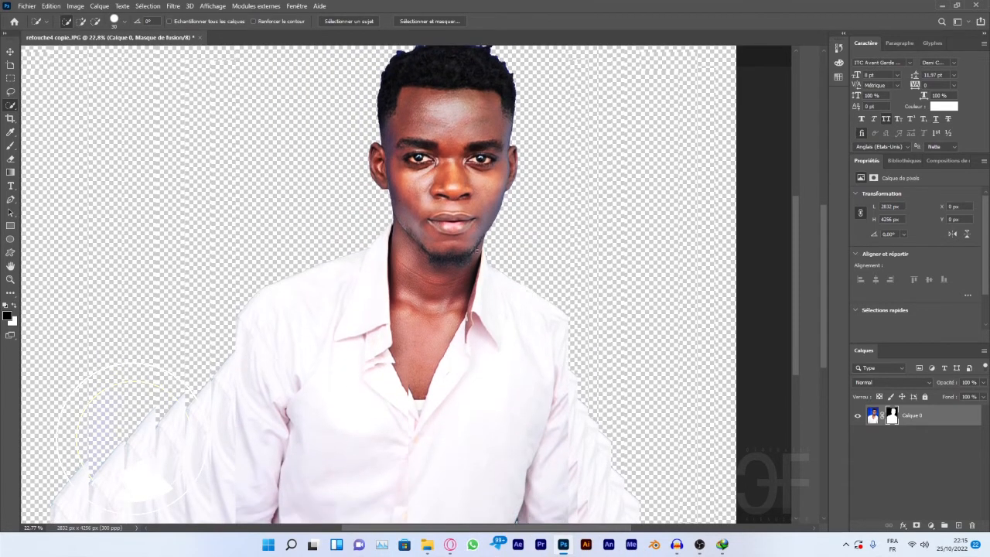
scroll(477, 249, "up", 1)
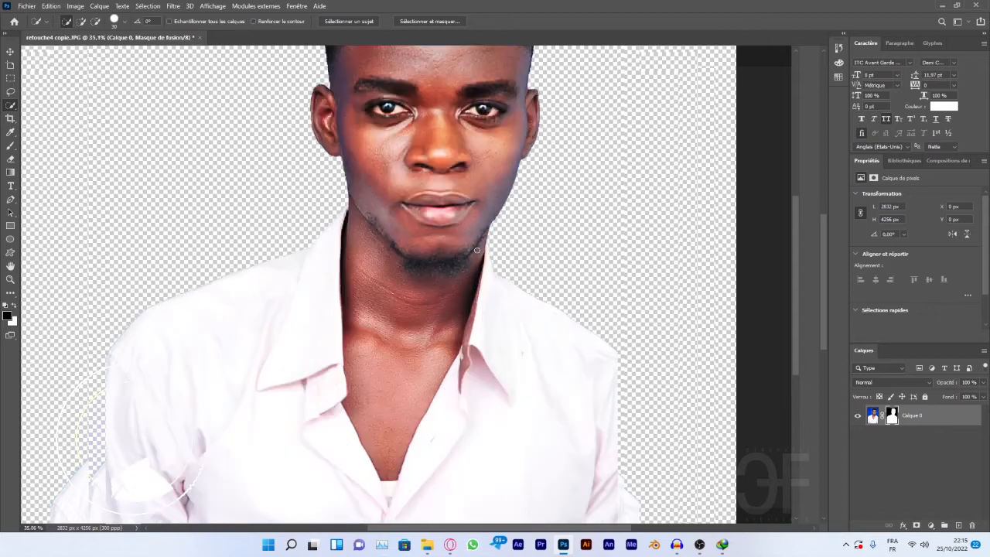
scroll(478, 249, "up", 2)
scroll(477, 249, "up", 1)
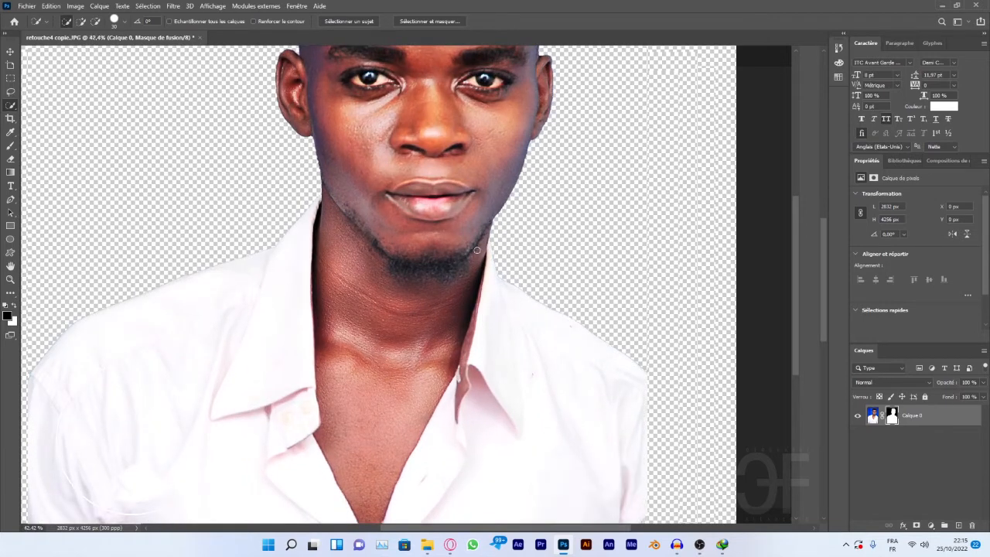
scroll(477, 249, "up", 3)
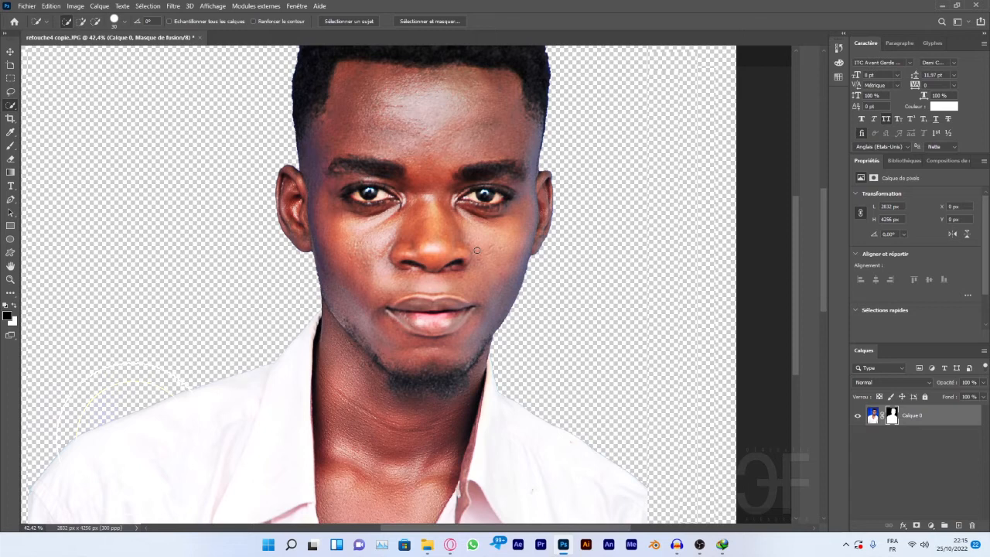
scroll(477, 250, "up", 2)
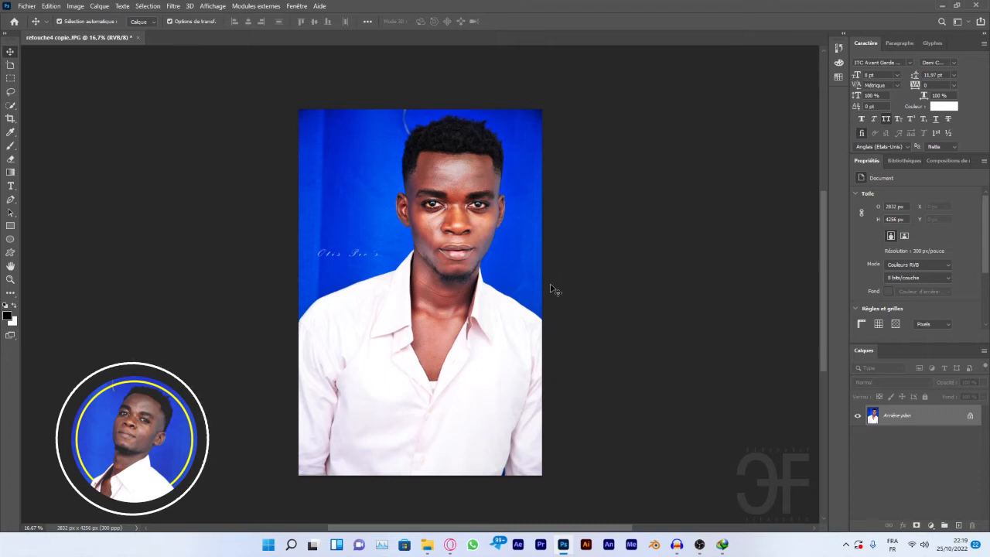
Examine the man's outline against the blue background in the original portrait, from the hair to the shirt
scroll(482, 246, "up", 4)
scroll(446, 232, "up", 1)
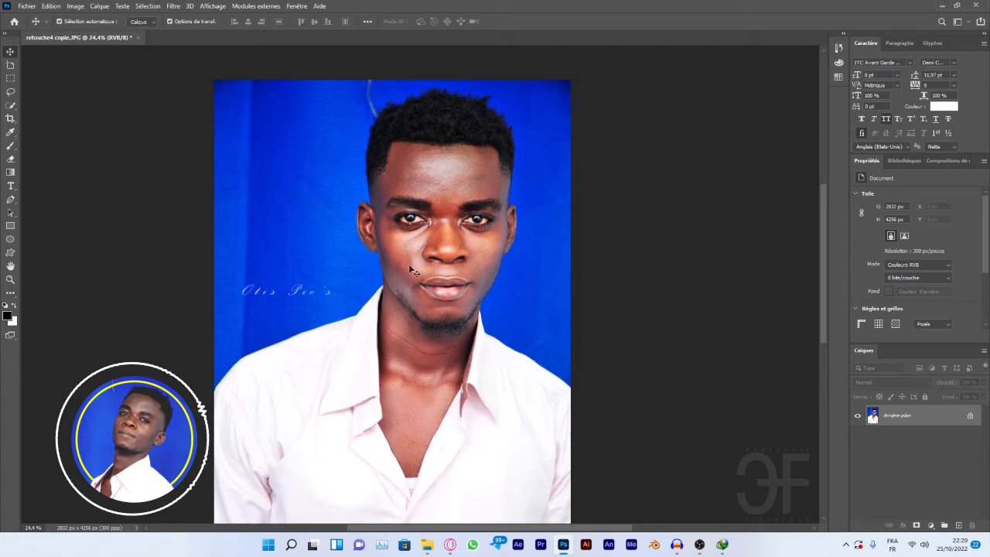
scroll(413, 270, "down", 1)
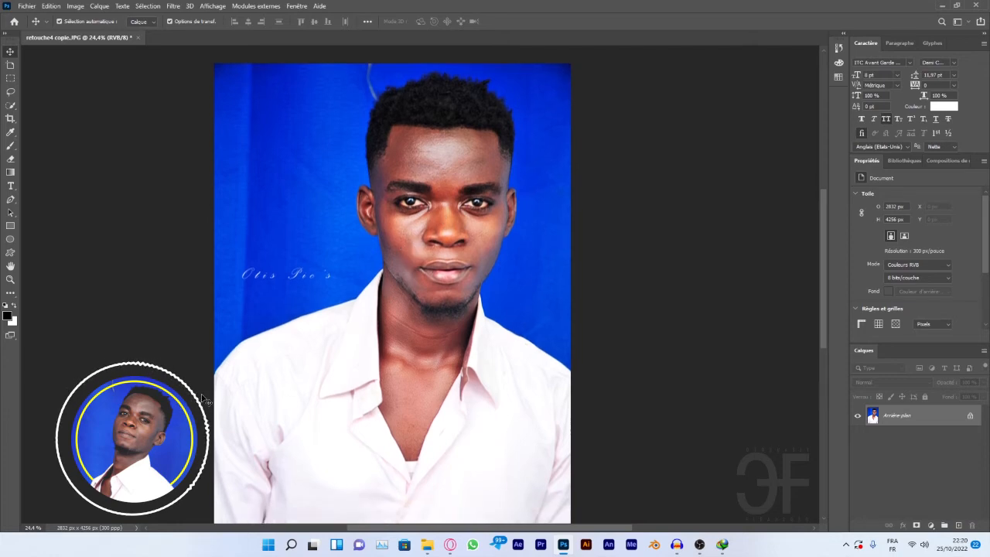
scroll(203, 408, "up", 2)
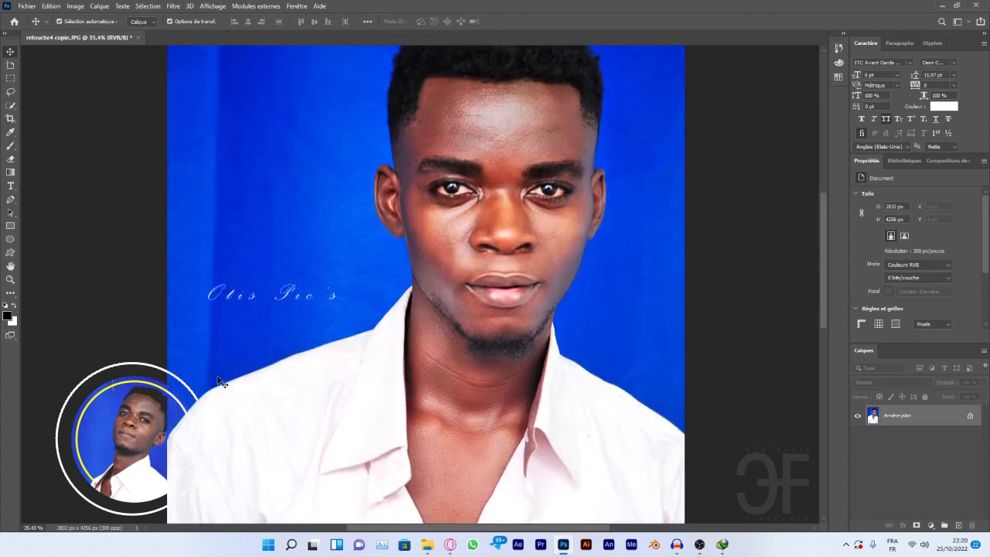
scroll(218, 378, "up", 2)
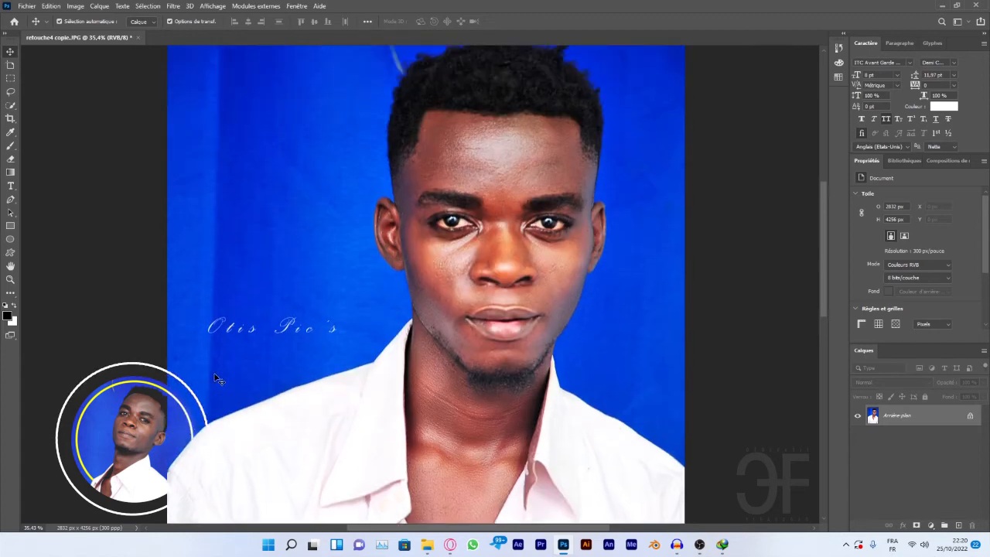
scroll(221, 377, "down", 2)
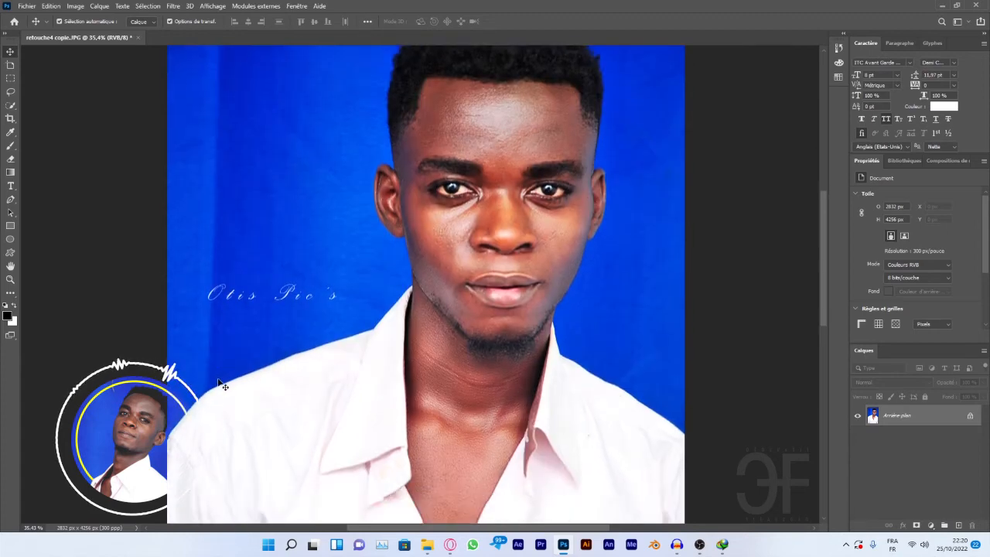
scroll(219, 386, "down", 2)
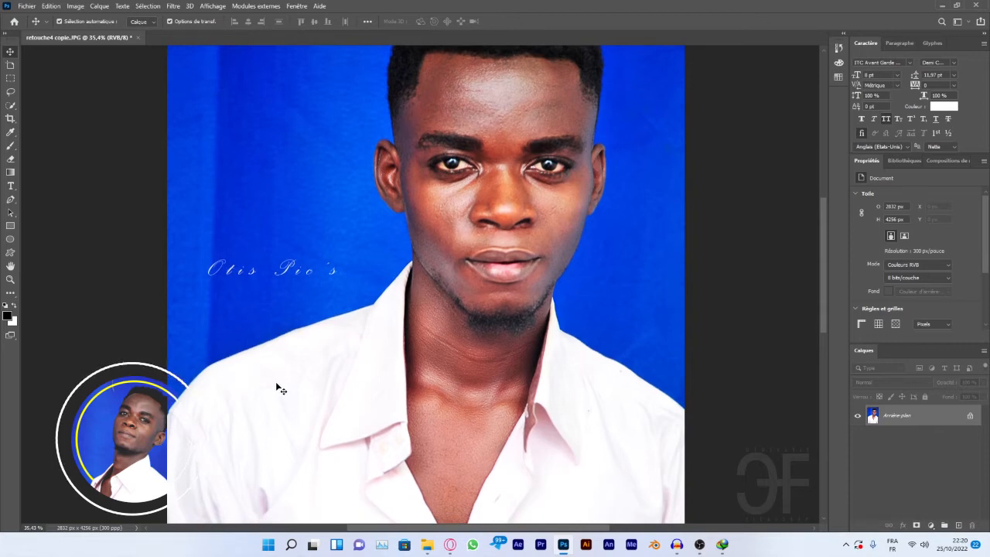
scroll(439, 274, "up", 4)
scroll(223, 407, "down", 2)
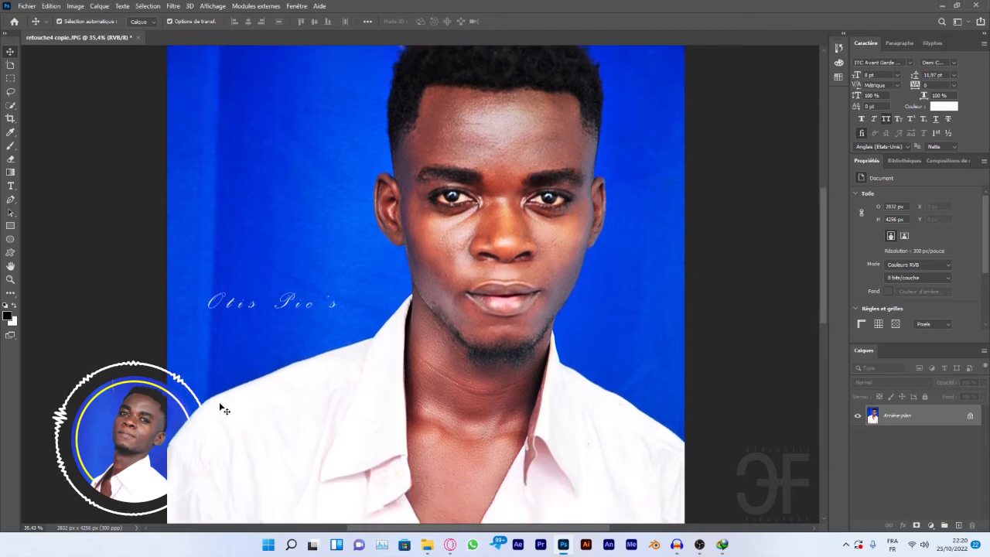
scroll(219, 410, "down", 4)
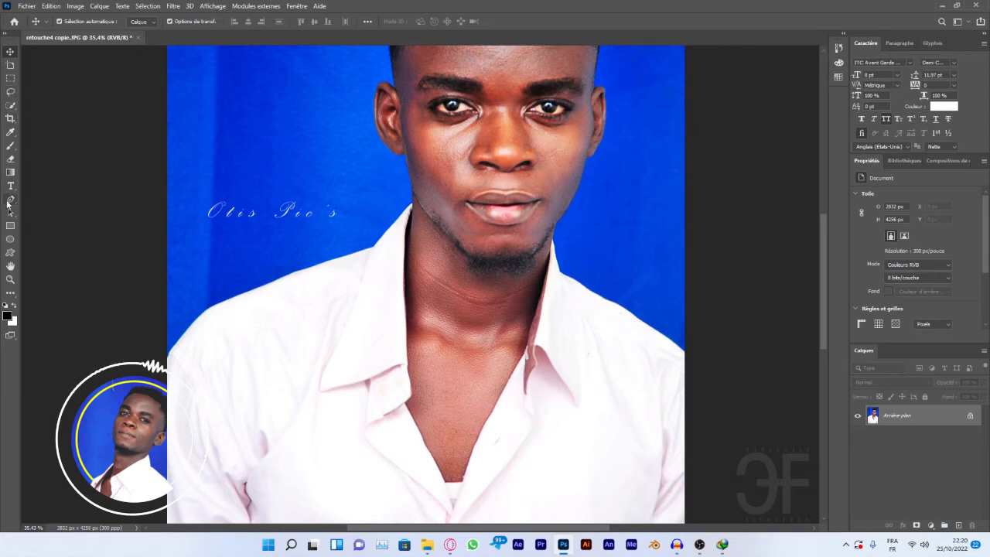
Activate the standard Pen tool (Outil Plume)
left_click(9, 201)
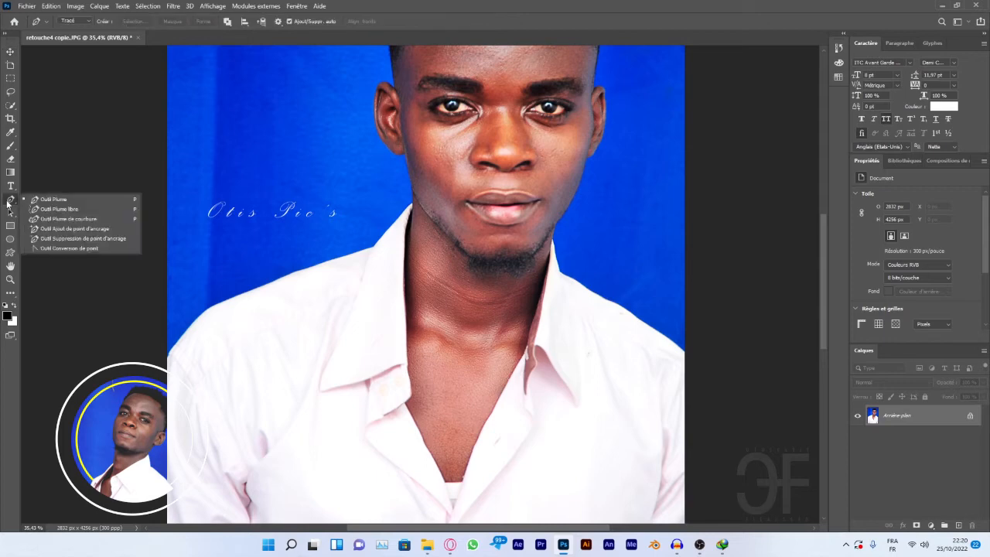
left_click(66, 201)
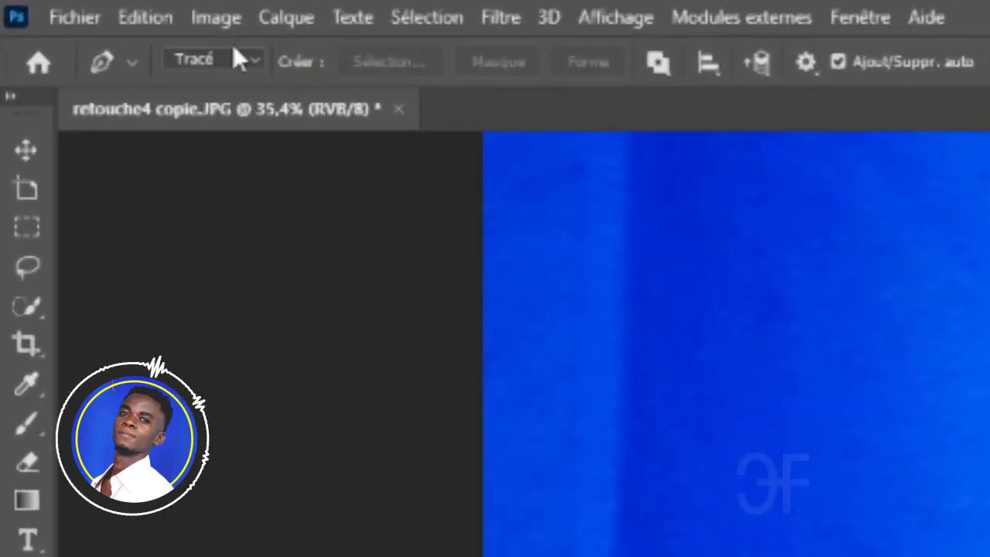
Try the Pen tool's Forme mode by drawing a small closed four-point shape beside the signature text on the blue background
left_click(170, 38)
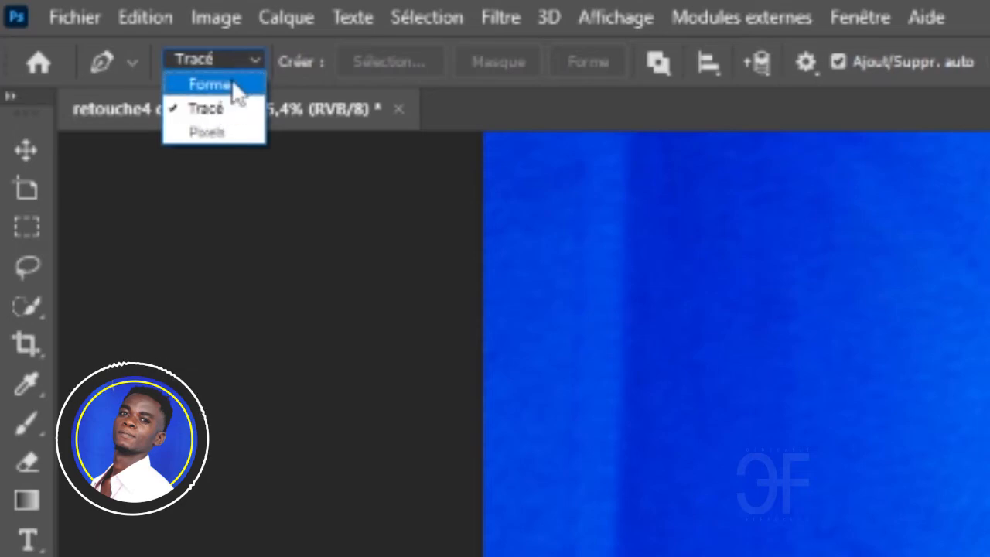
left_click(221, 85)
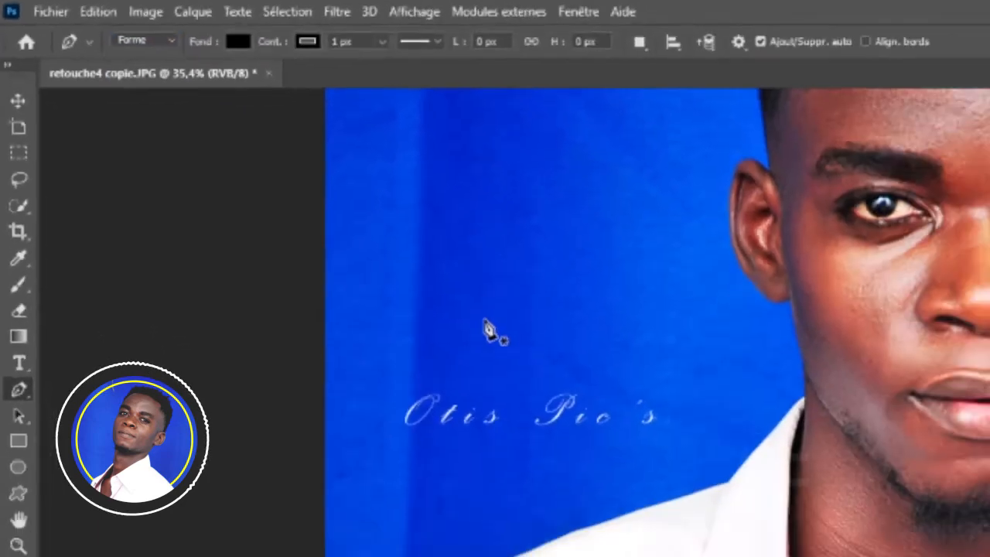
left_click(609, 441)
left_click(690, 410)
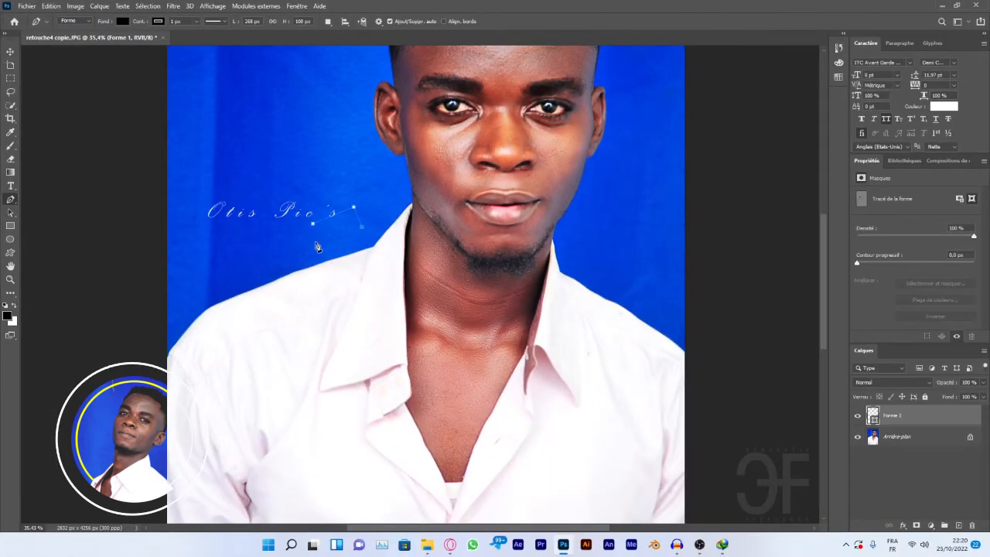
left_click(706, 443)
left_click(314, 237)
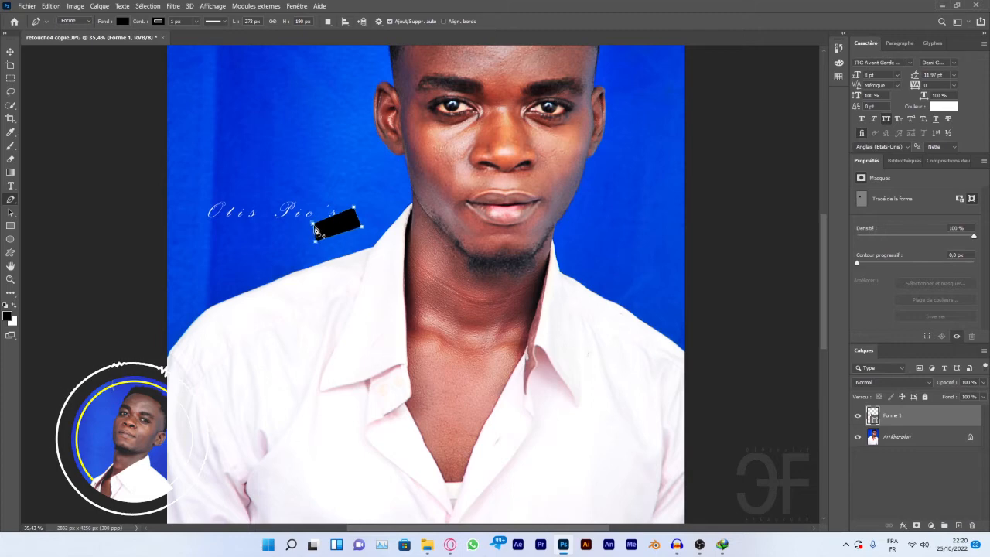
Undo every point of the test shape drawn beside the signature text
key("ctrl+z")
key("ctrl+z")
key("ctrl+z")
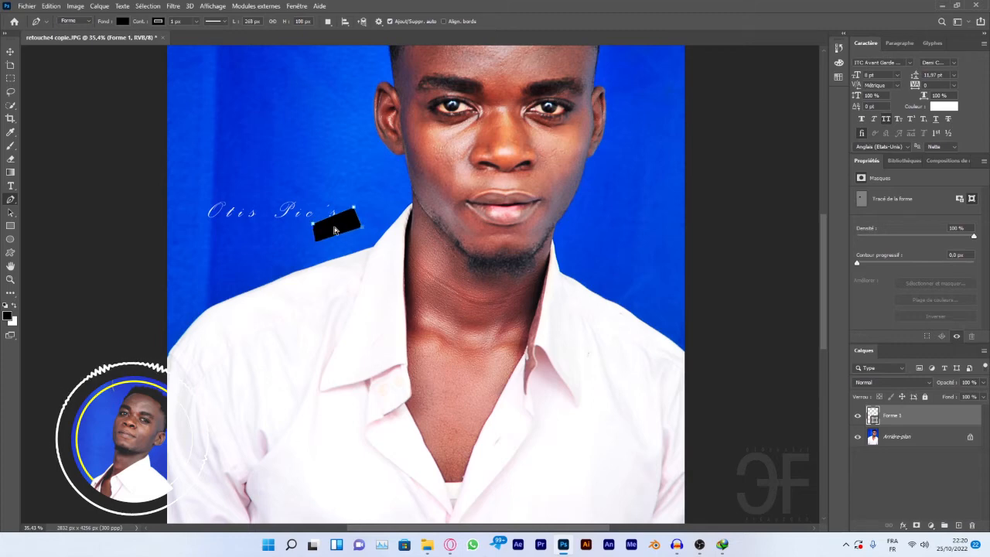
key("ctrl+z")
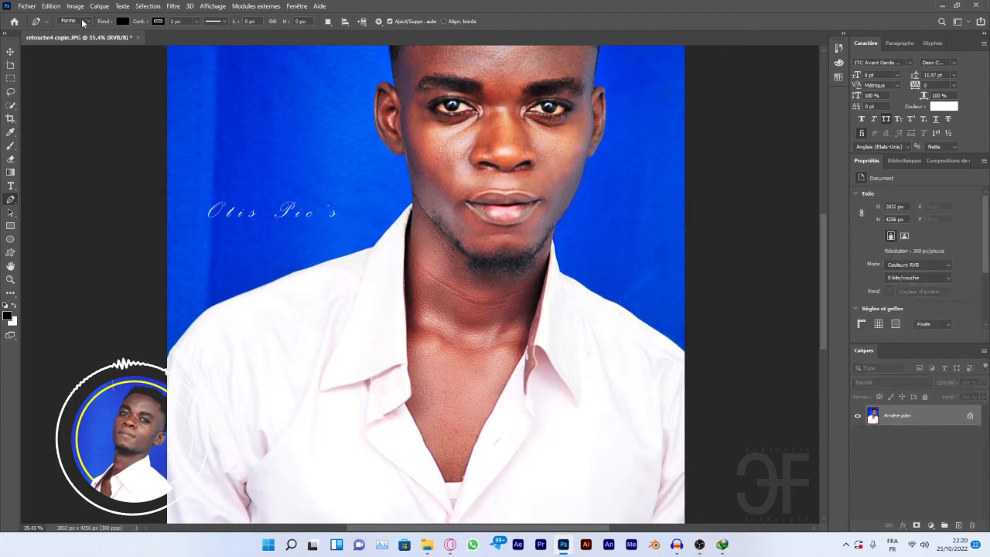
Set the Pen tool's mode to Tracé for outlining the man from the edge of the shirt's shoulder
left_click(69, 21)
left_click(81, 38)
scroll(209, 283, "up", 3)
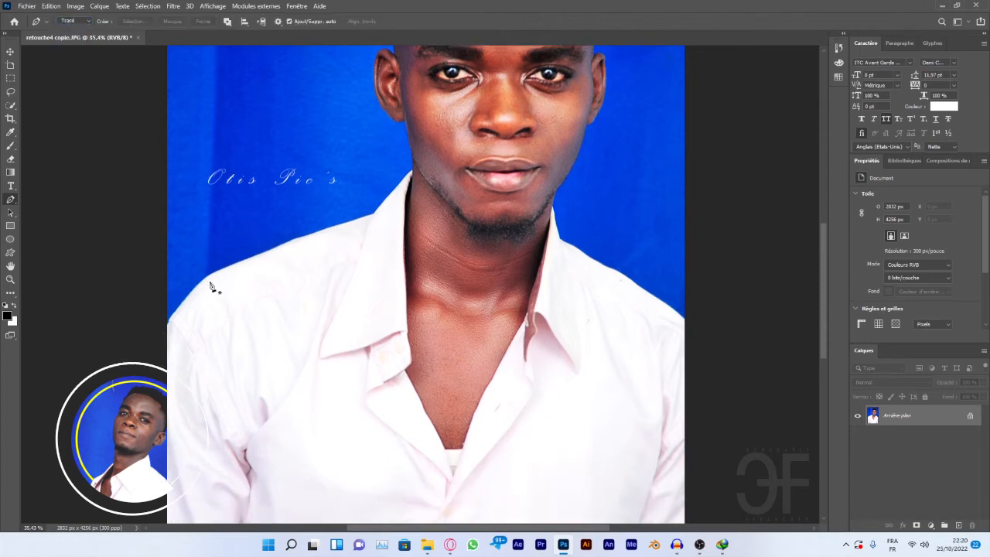
scroll(172, 305, "up", 4)
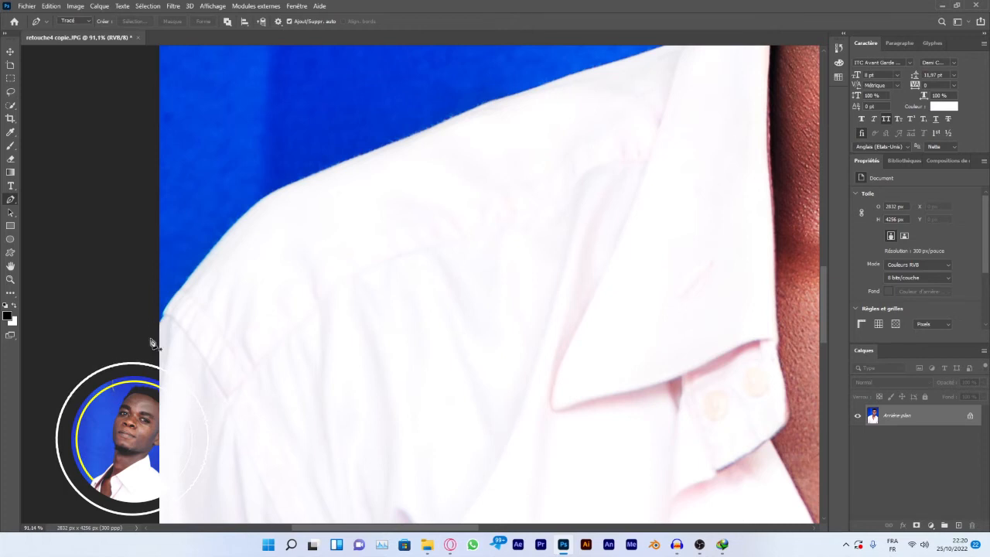
scroll(224, 299, "down", 4)
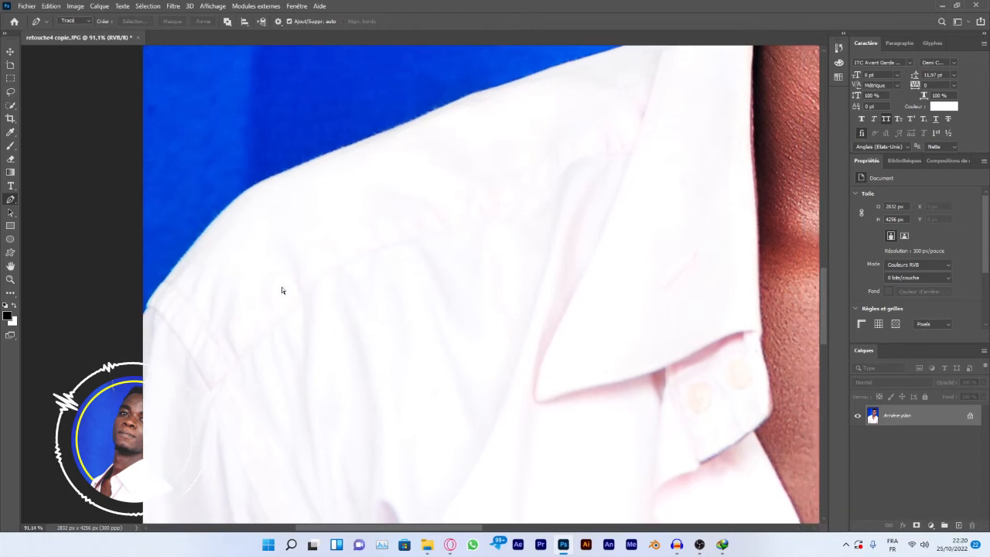
scroll(341, 288, "up", 5)
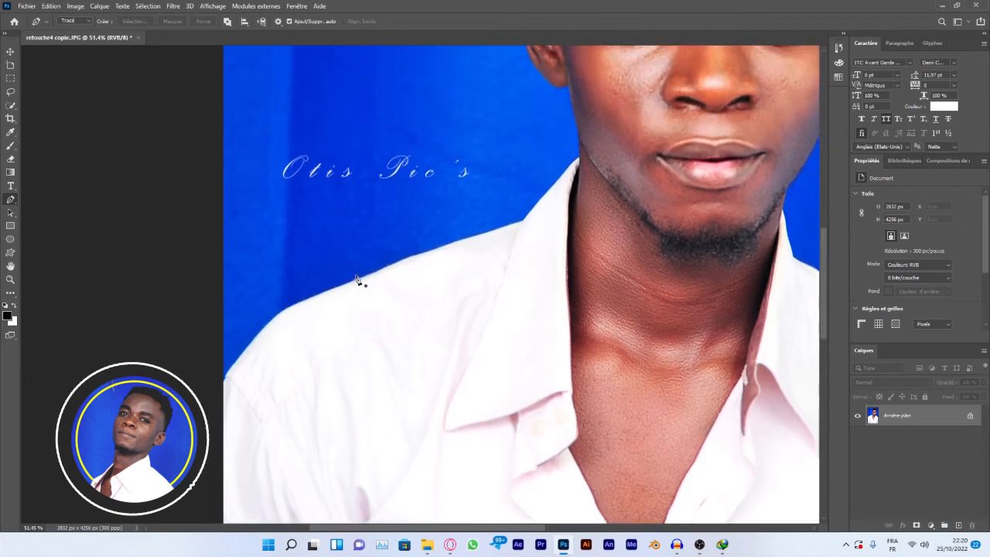
scroll(358, 280, "down", 4)
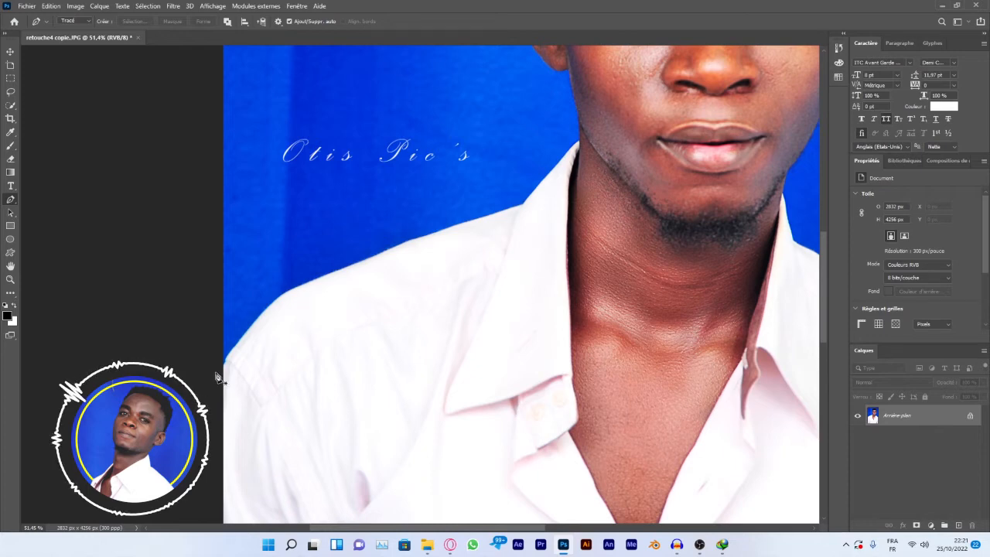
Start the path at the shirt's left shoulder and place anchor points along the shoulder edge toward the collar
scroll(217, 377, "down", 1)
scroll(217, 377, "down", 1)
scroll(221, 338, "up", 3)
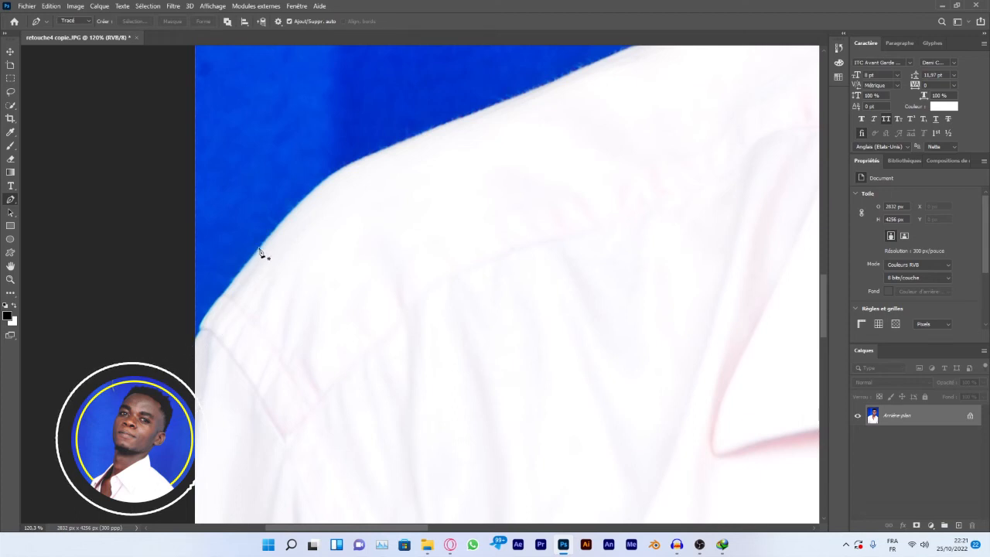
left_click(261, 253)
left_click(287, 218)
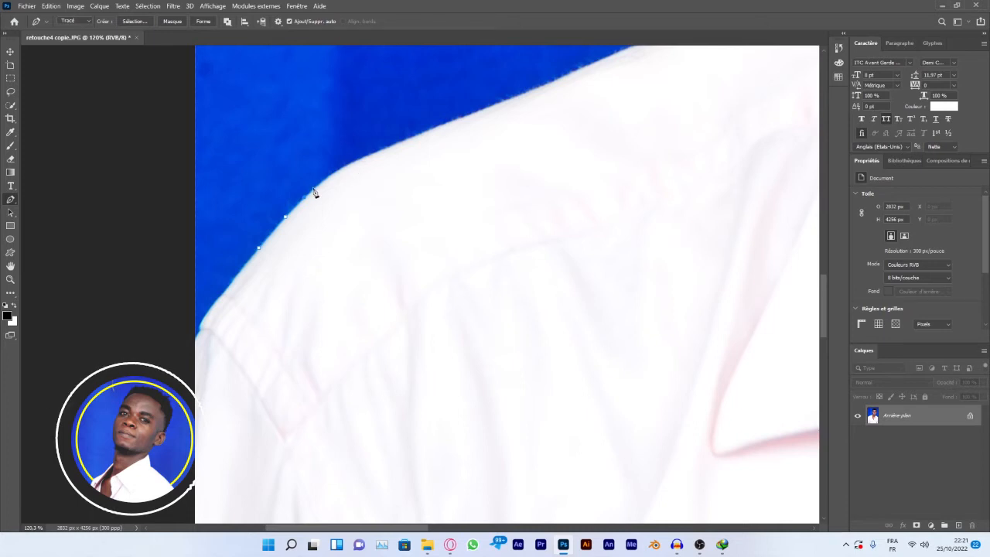
left_click_drag(362, 162, 395, 147)
left_click_drag(423, 134, 456, 126)
left_click_drag(486, 109, 505, 102)
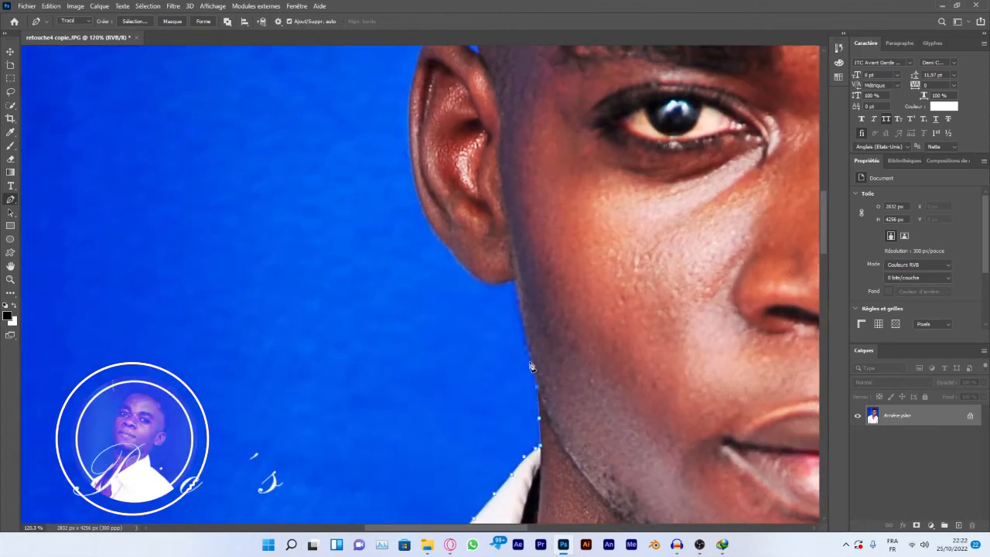
Continue the path up the edge of the left jaw and cheek to the earlobe
left_click(530, 361)
left_click(524, 328)
left_click(516, 292)
left_click(515, 278)
Outline the ear on the image's left side with closely spaced anchor points from the lobe up over its top
left_click(505, 281)
left_click(492, 289)
left_click(444, 244)
left_click(434, 234)
left_click(423, 212)
left_click(414, 178)
left_click(409, 144)
left_click(409, 110)
left_click_drag(497, 106, 430, 282)
left_click(417, 227)
left_click(414, 199)
left_click(408, 143)
scroll(468, 186, "down", 5)
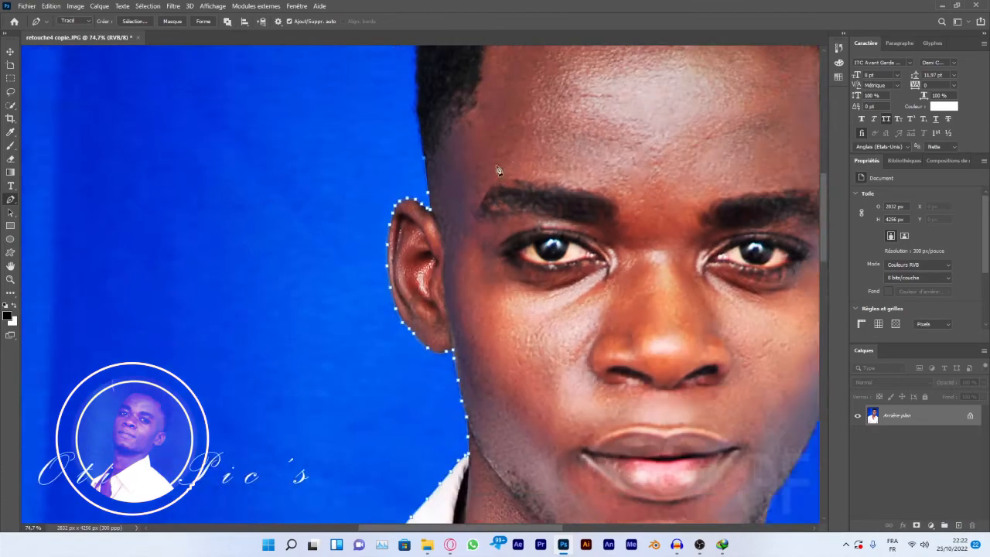
Extend the path from the left temple up the side of the hair and over the top of the head
left_click_drag(500, 170, 409, 391)
left_click(333, 350)
left_click(328, 331)
left_click(331, 315)
left_click(354, 177)
left_click(371, 141)
left_click(402, 121)
left_click(457, 101)
left_click(580, 88)
left_click(755, 171)
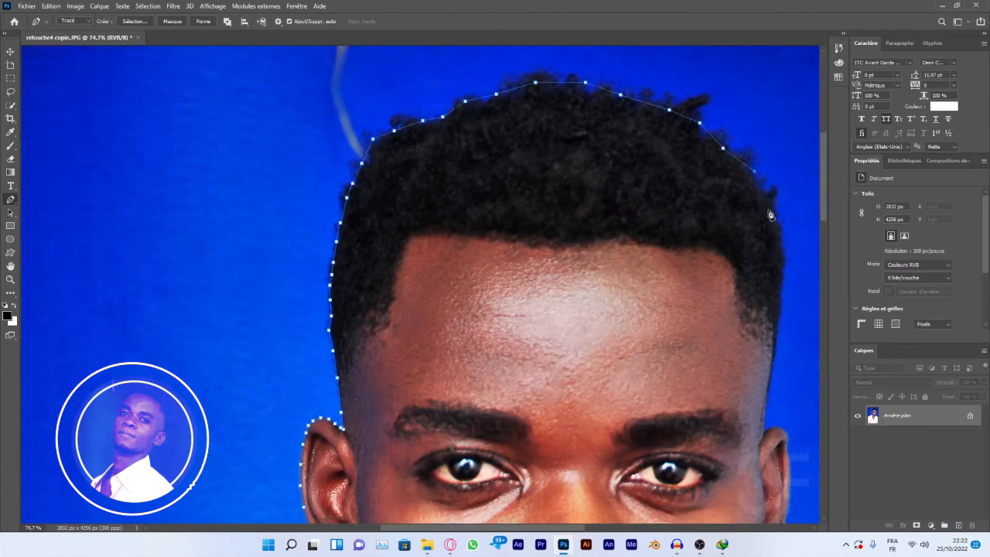
Bring the path down the right side of the hair and temple and over the top of the right ear
left_click(782, 285)
left_click_drag(705, 345, 495, 240)
left_click(568, 212)
left_click(565, 246)
left_click(561, 273)
left_click(556, 296)
left_click(554, 324)
left_click(571, 322)
left_click(578, 333)
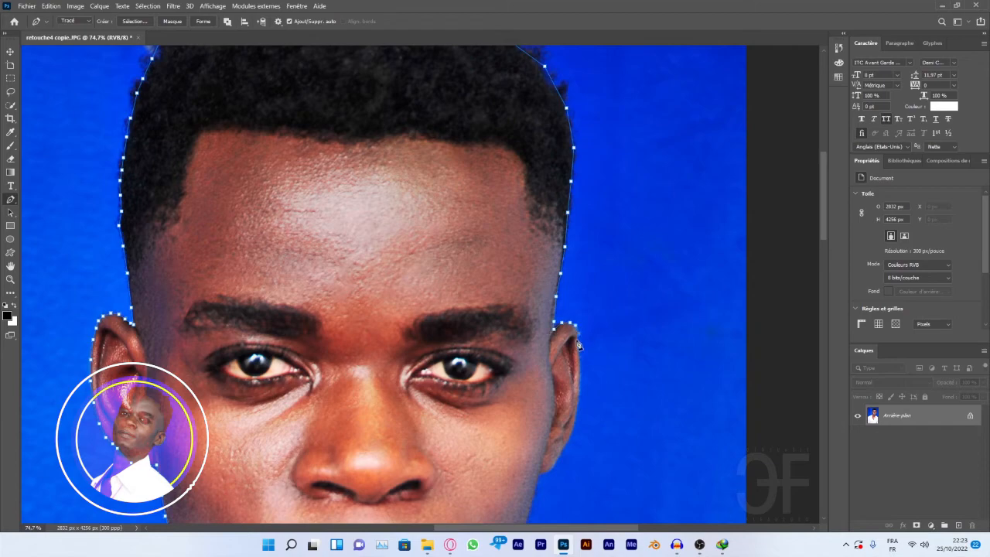
Trace the outer edge of the right ear and the jawline down to the shirt collar
left_click(580, 364)
left_click_drag(557, 447, 617, 124)
left_click(593, 179)
left_click(581, 215)
left_click(563, 255)
left_click(547, 279)
left_click(534, 291)
left_click(527, 324)
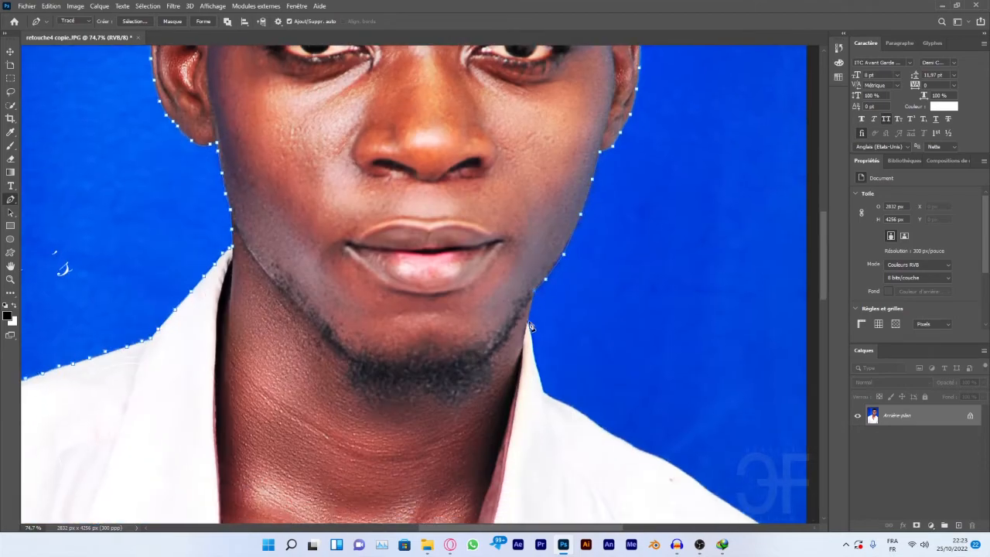
Follow the right side of the collar and the shoulder with anchor points as far as the image's edge
left_click(531, 331)
left_click(562, 404)
left_click_drag(605, 406, 476, 204)
left_click(479, 222)
left_click(523, 241)
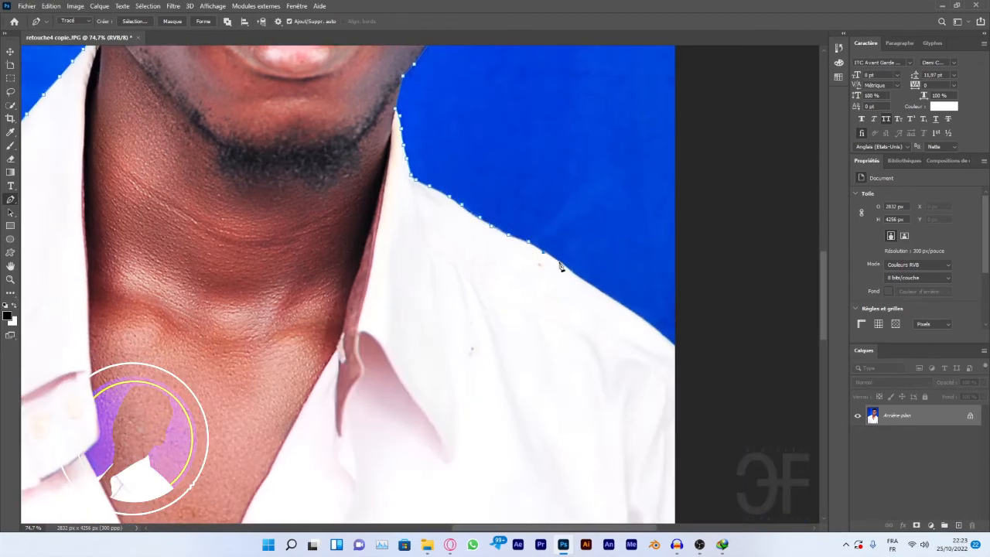
left_click(561, 266)
left_click(615, 300)
left_click(679, 350)
Run the path outside the canvas around the bottom of the photo and close it at the starting shoulder point
scroll(680, 350, "down", 8)
left_click(637, 479)
left_click(294, 487)
left_click(248, 473)
left_click(259, 270)
scroll(282, 239, "up", 8)
left_click(230, 314)
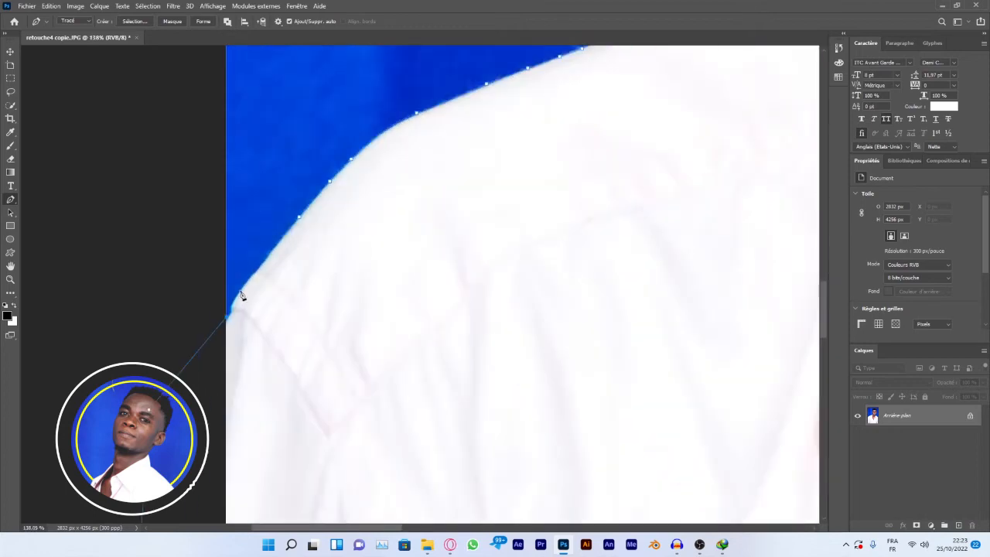
scroll(343, 244, "down", 6)
scroll(372, 257, "up", 6)
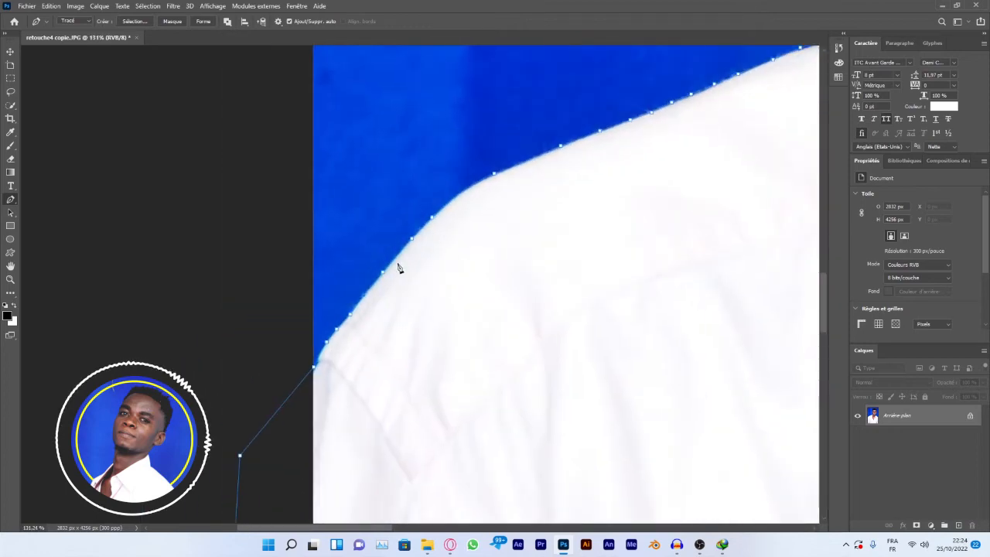
Examine the closed path around the man, checking how it follows the shoulder, hair, face and shirt
scroll(398, 270, "down", 2)
scroll(588, 287, "down", 4)
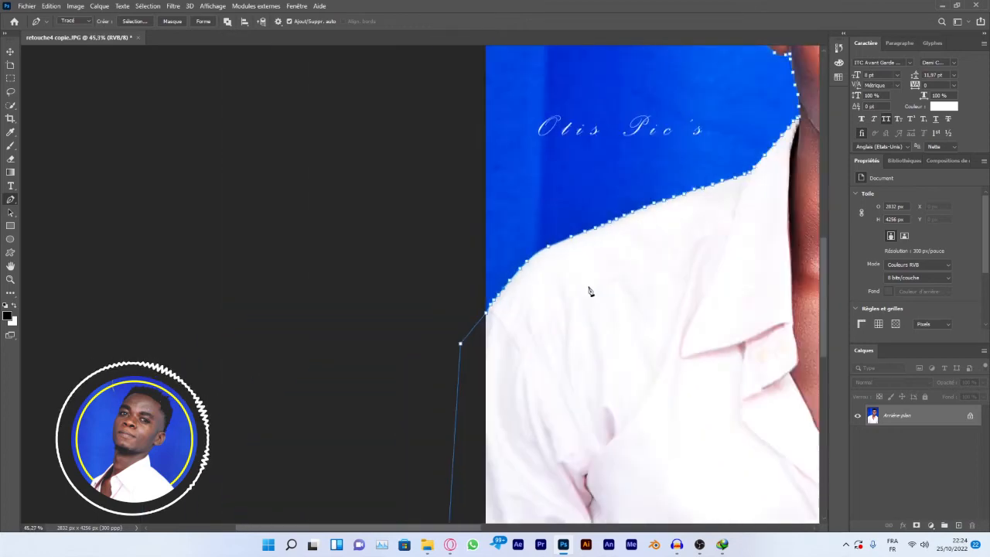
scroll(605, 296, "down", 5)
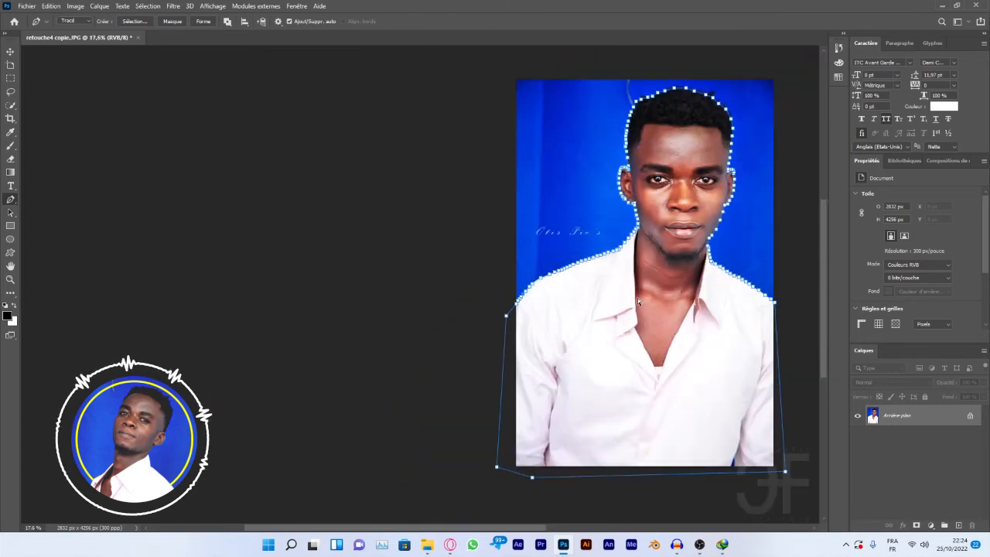
scroll(535, 308, "up", 6)
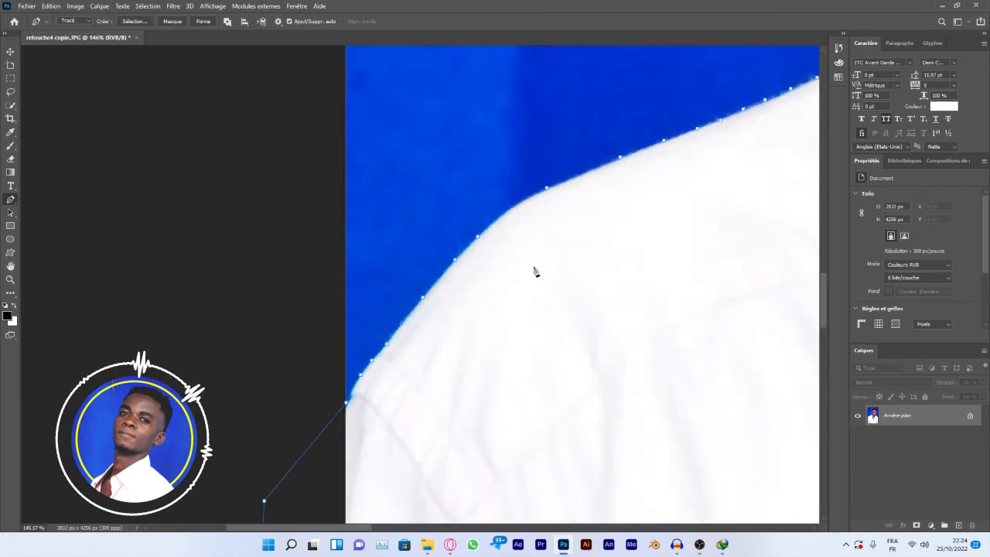
scroll(430, 300, "up", 3)
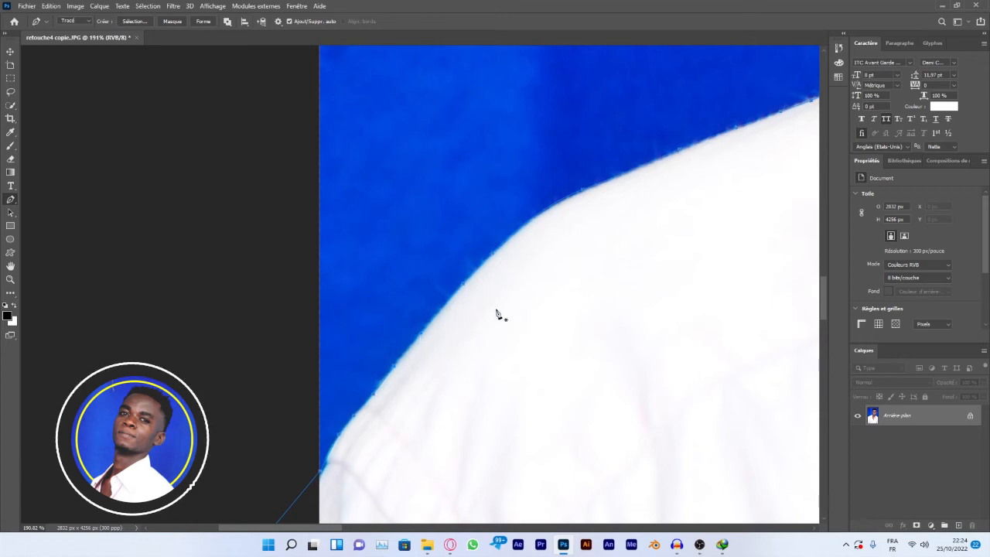
scroll(568, 341, "down", 5)
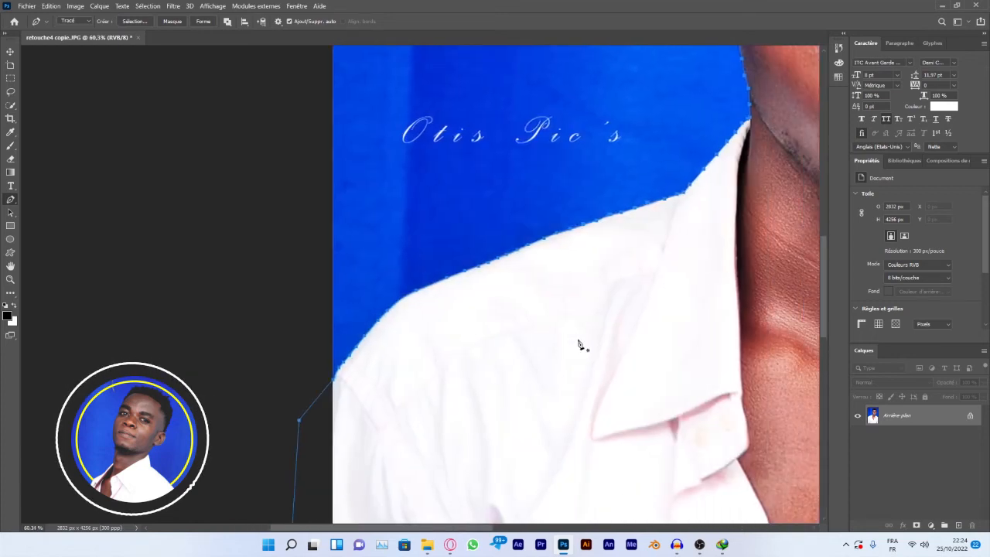
scroll(579, 344, "down", 5)
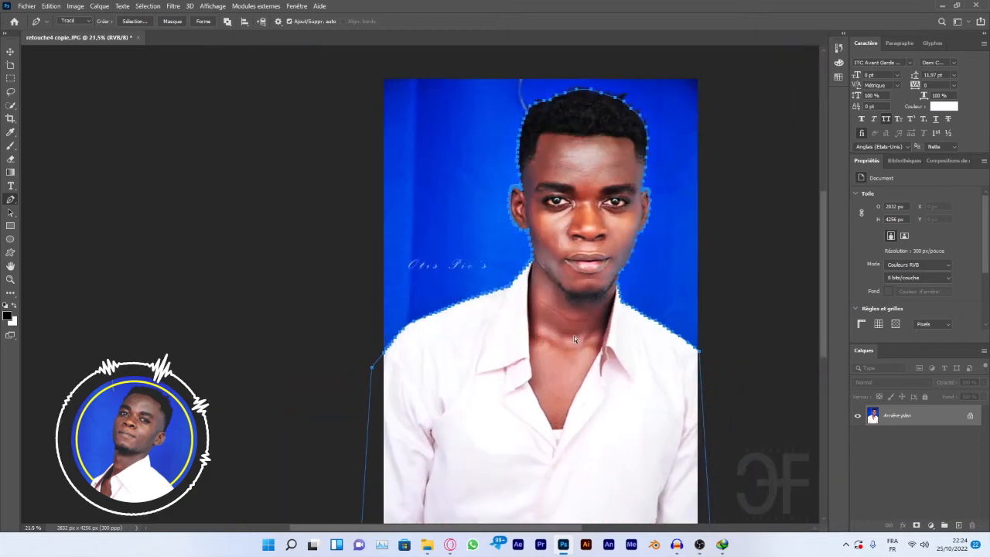
scroll(580, 99, "up", 6)
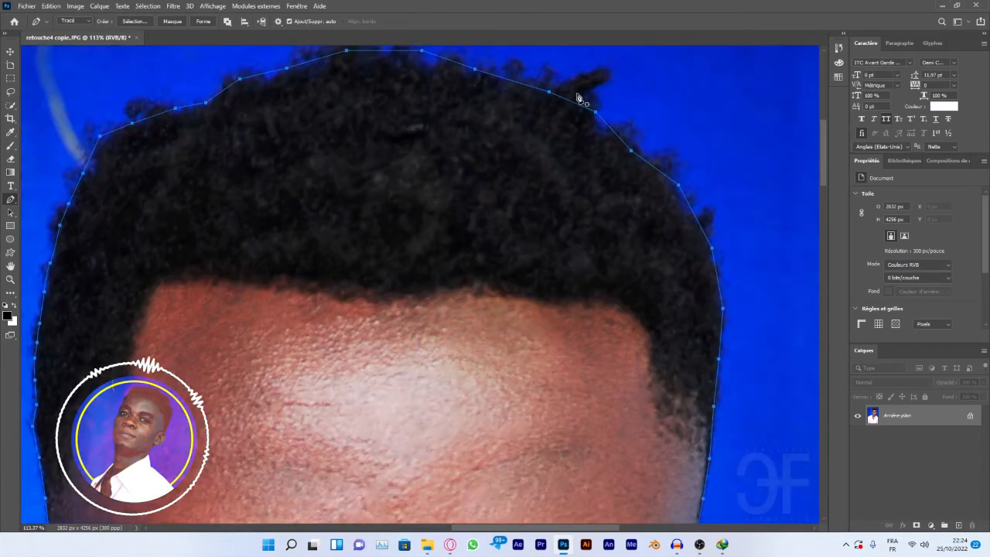
scroll(580, 100, "up", 3)
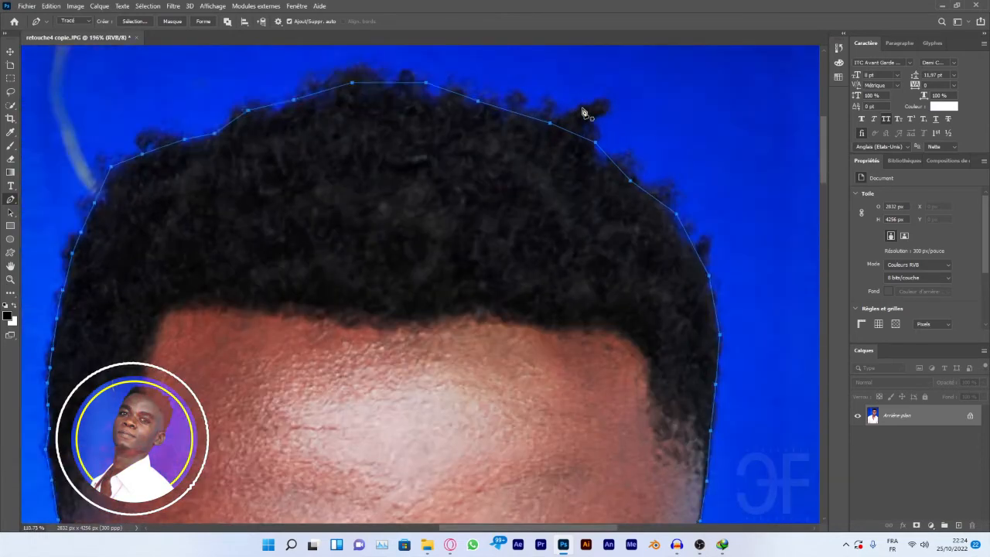
scroll(584, 112, "down", 4)
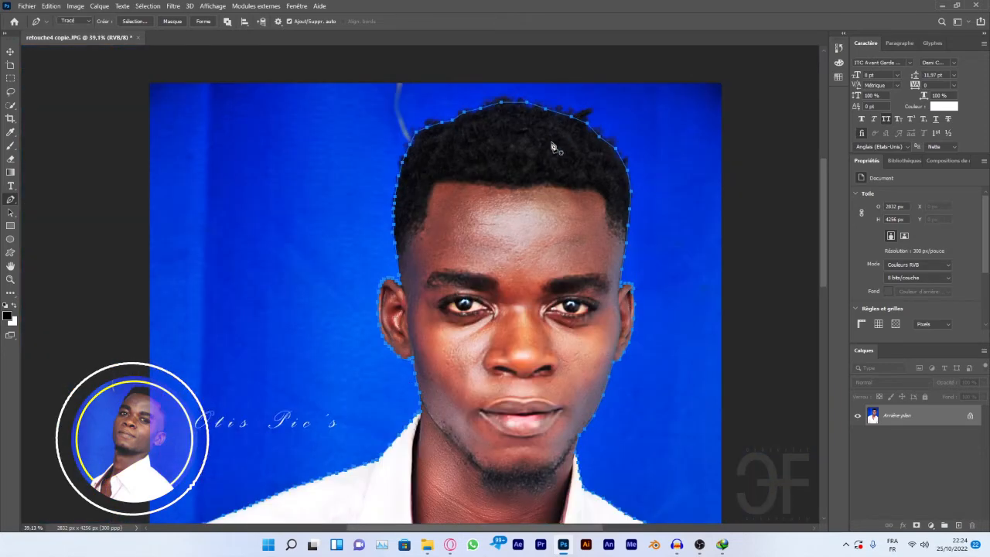
scroll(553, 148, "down", 2)
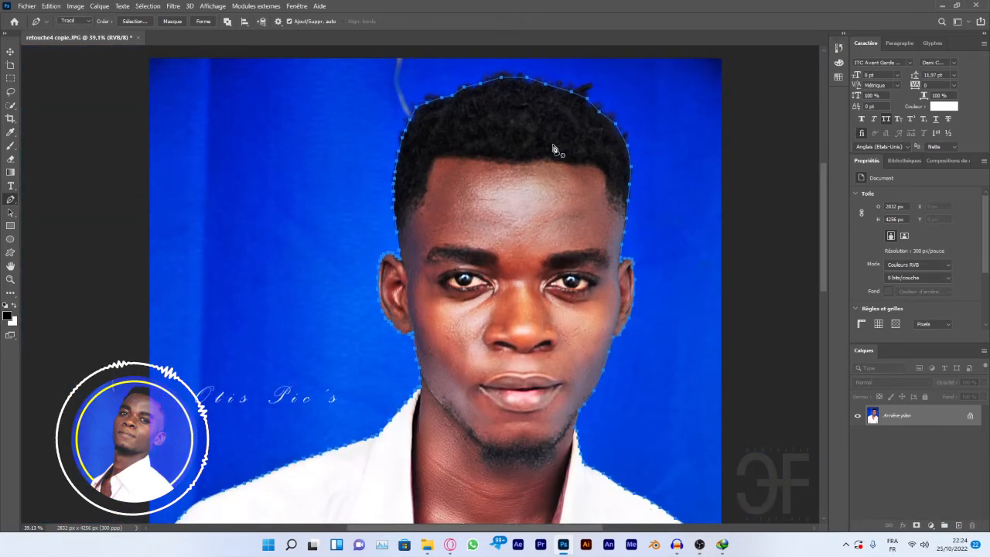
scroll(553, 153, "down", 4)
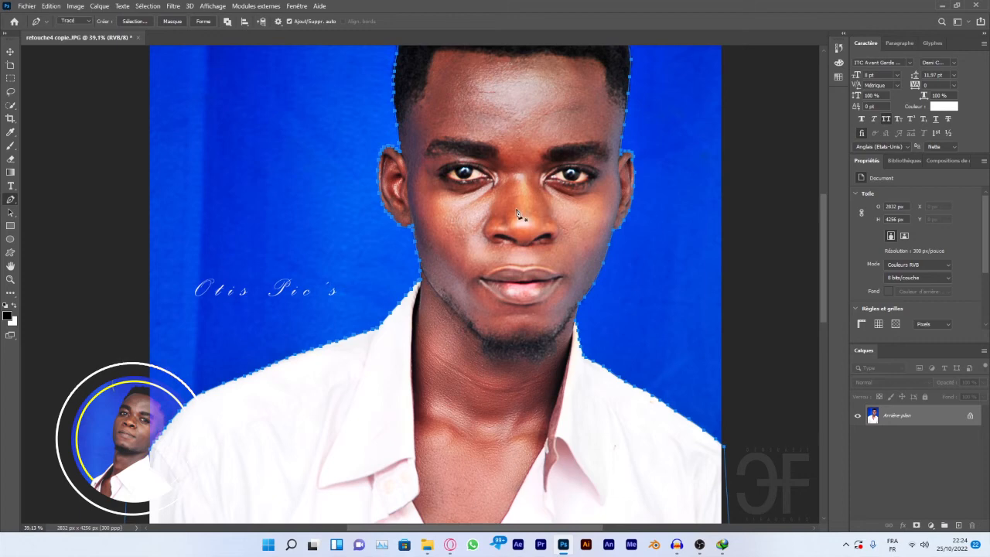
scroll(514, 218, "down", 3)
scroll(514, 217, "down", 6)
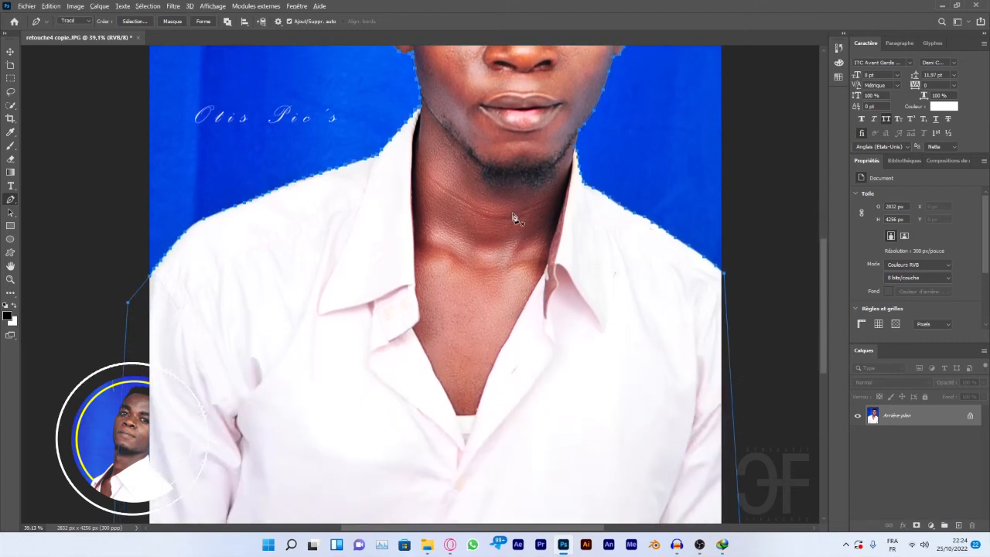
scroll(514, 217, "down", 2)
scroll(515, 218, "up", 4)
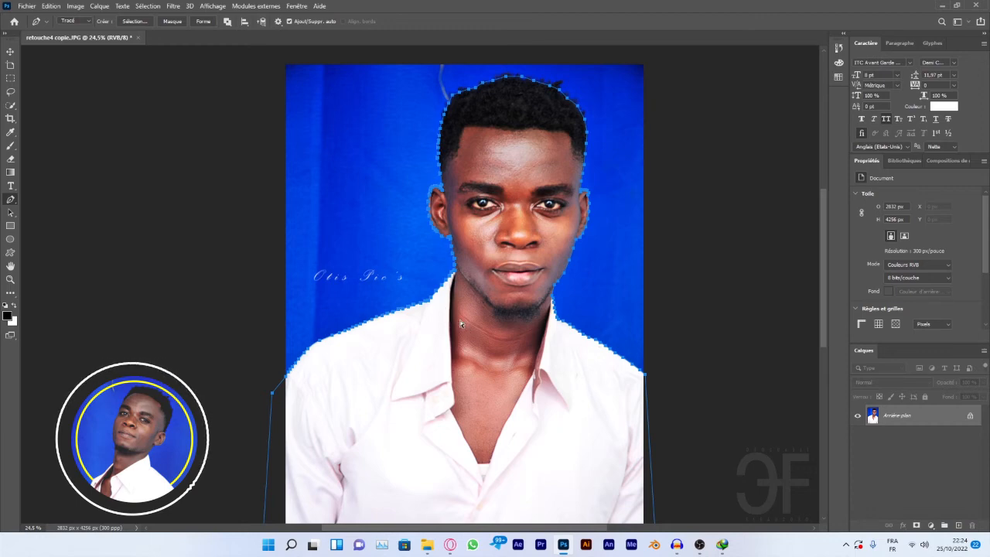
Try converting the path into a selection, return to the path and check its points near the ear and collar
key("ctrl+Return")
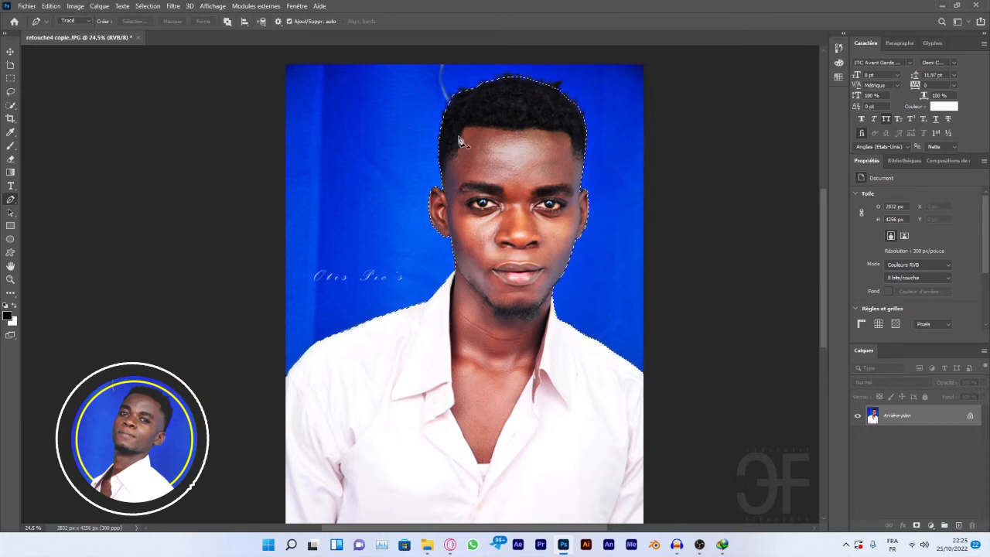
scroll(460, 142, "left", 3)
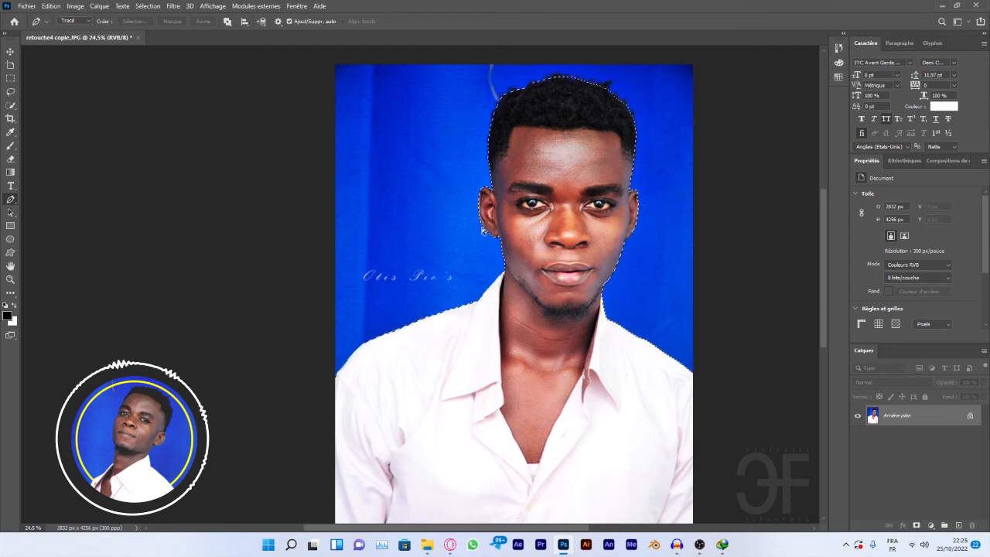
scroll(473, 325, "up", 3)
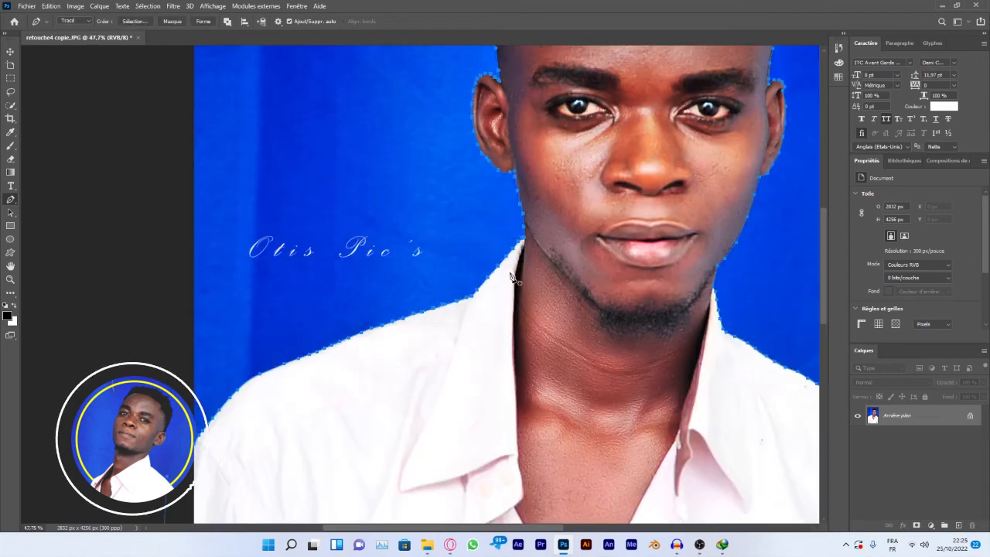
scroll(512, 277, "up", 4)
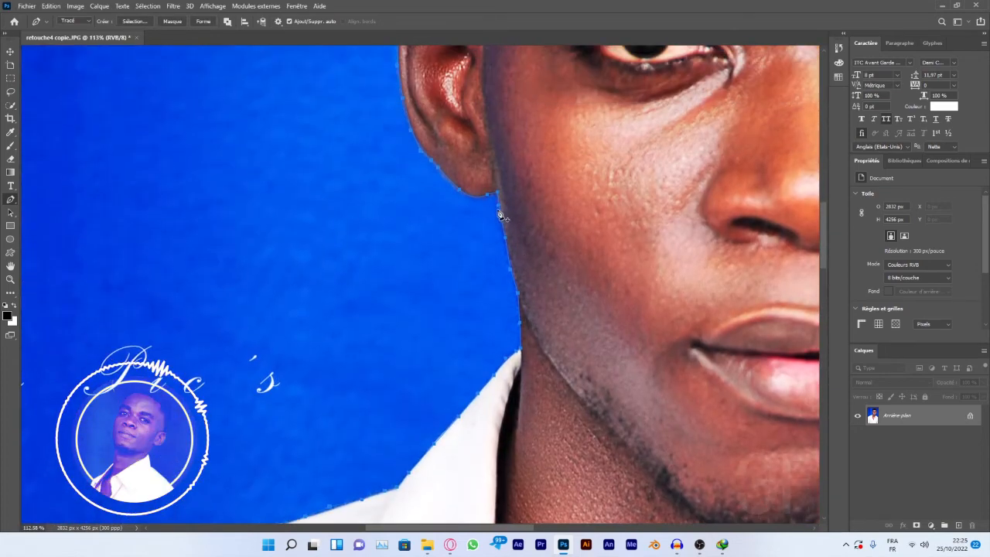
scroll(502, 215, "down", 5)
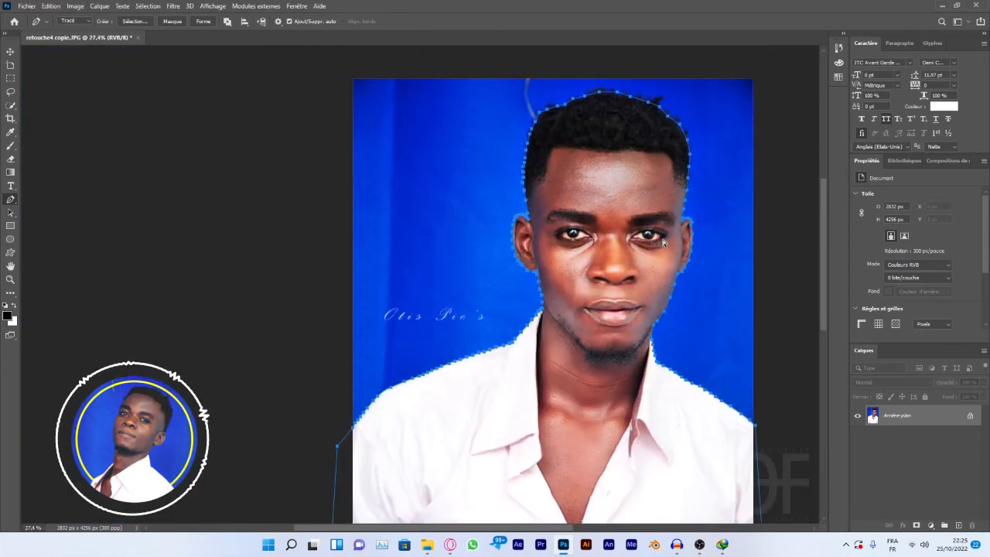
Convert the finished path into a selection and check its outline around the ear and the whole figure
key("ctrl+Return")
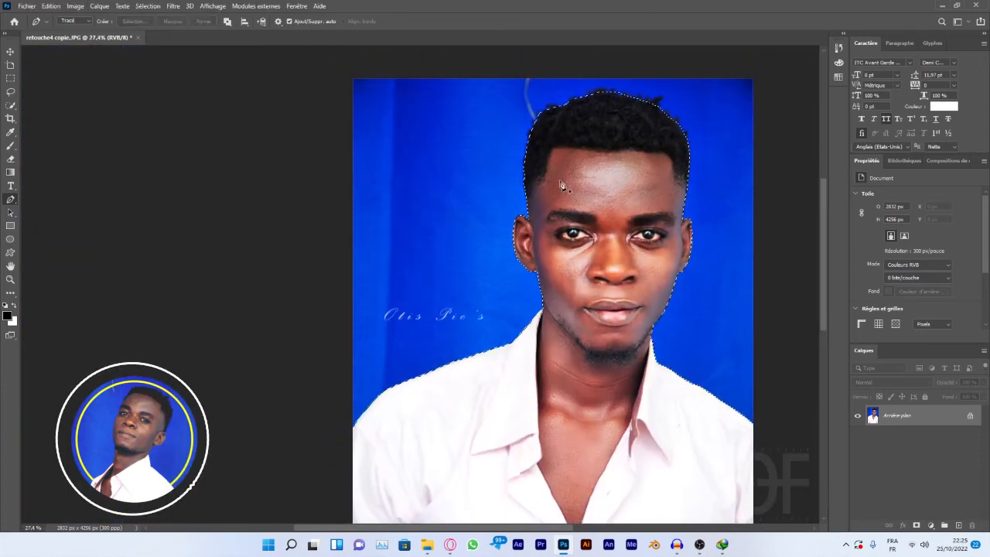
scroll(580, 203, "left", 2)
scroll(580, 203, "up", 5)
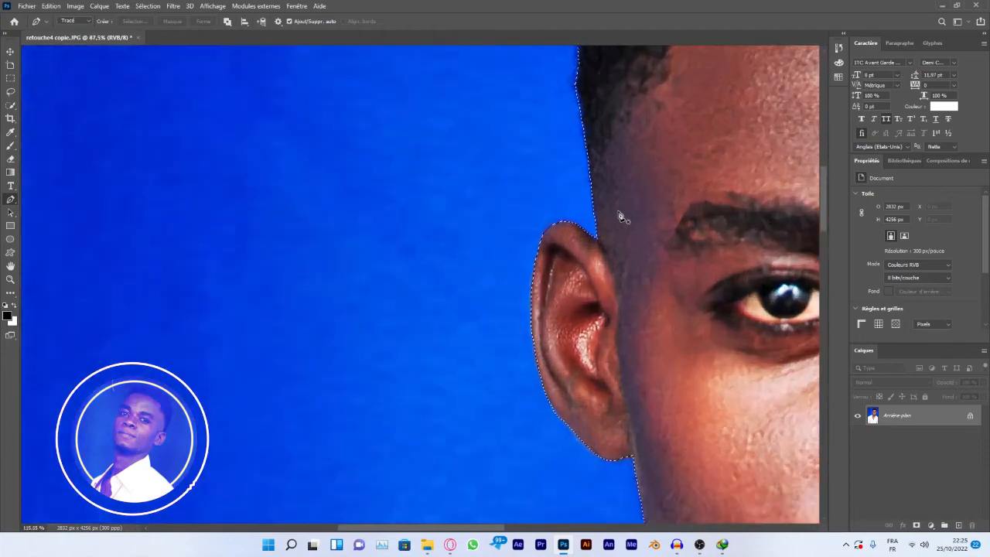
scroll(569, 226, "down", 5)
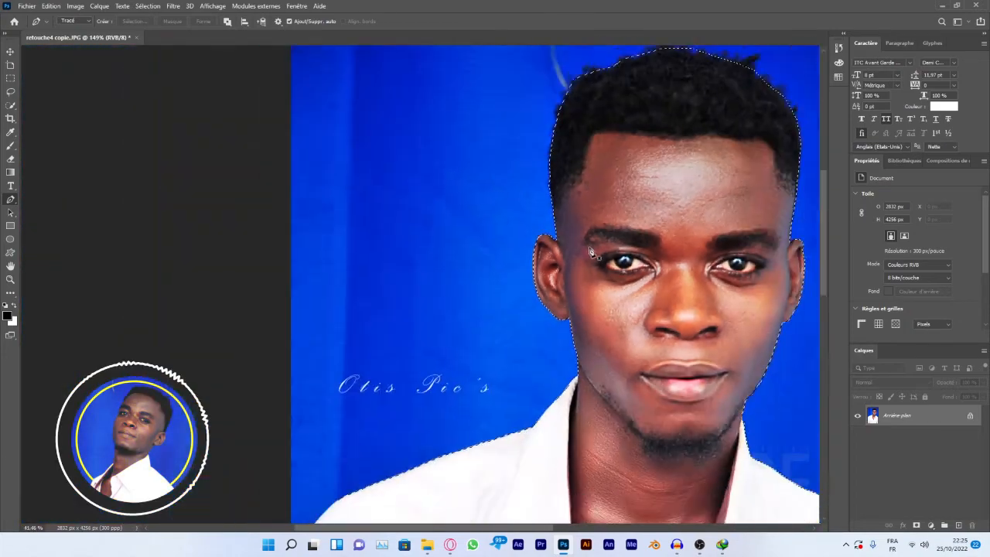
scroll(663, 283, "right", 4)
scroll(662, 283, "down", 4)
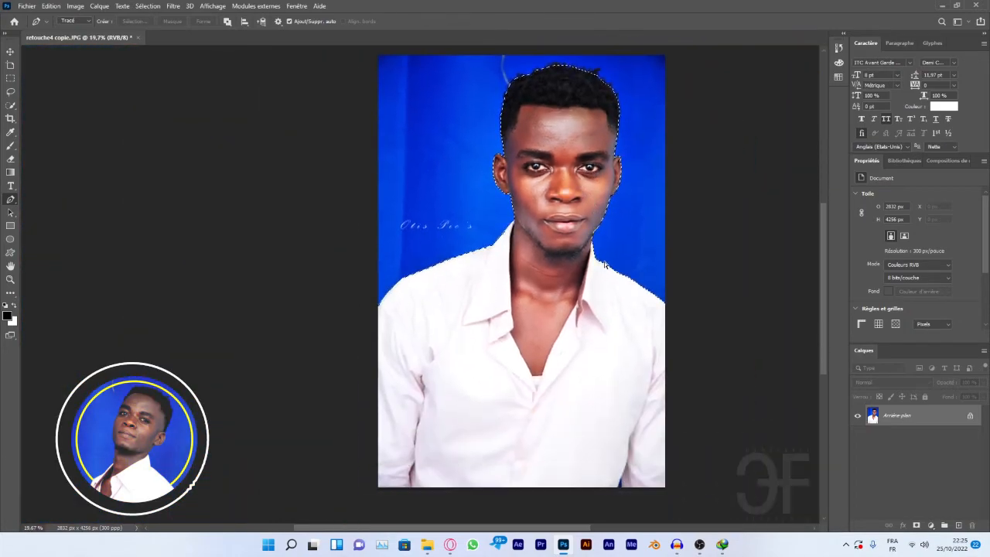
Convert the locked Arrière-plan layer into a regular layer with the default settings
right_click(947, 421)
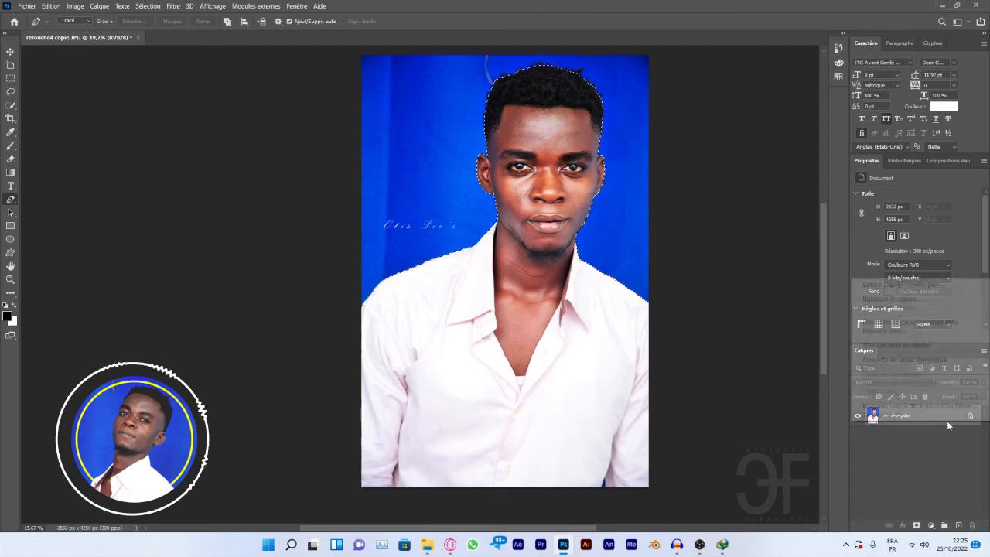
left_click(907, 488)
double_click(909, 425)
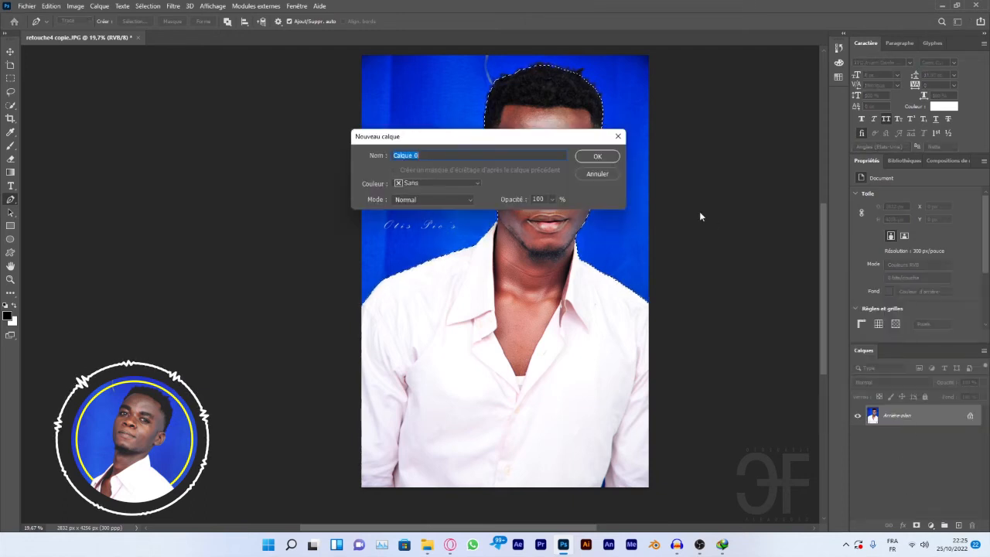
left_click(609, 159)
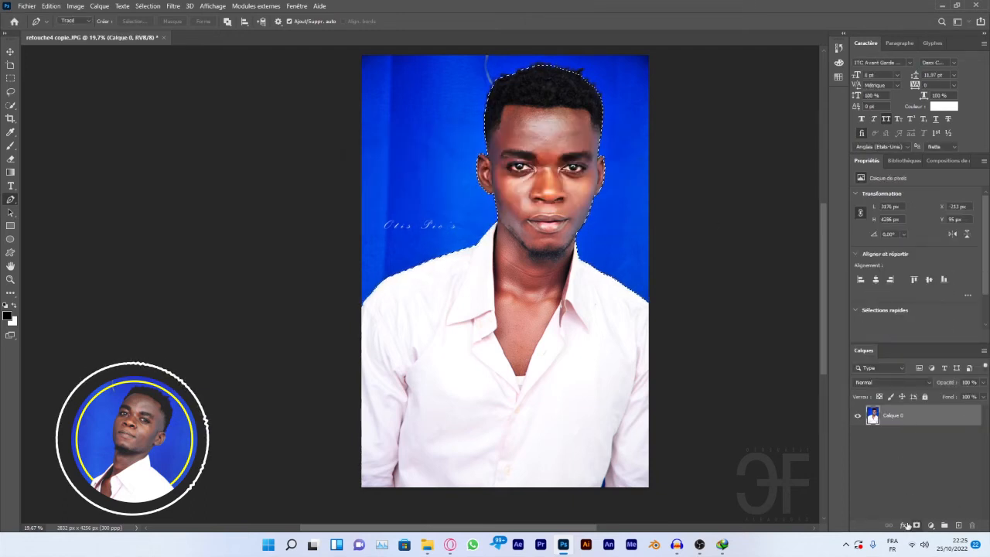
Add a layer mask to the Calque 0 layer from the active selection to hide the blue background
left_click(917, 525)
scroll(657, 254, "up", 2)
scroll(595, 287, "right", 2)
scroll(550, 305, "up", 2)
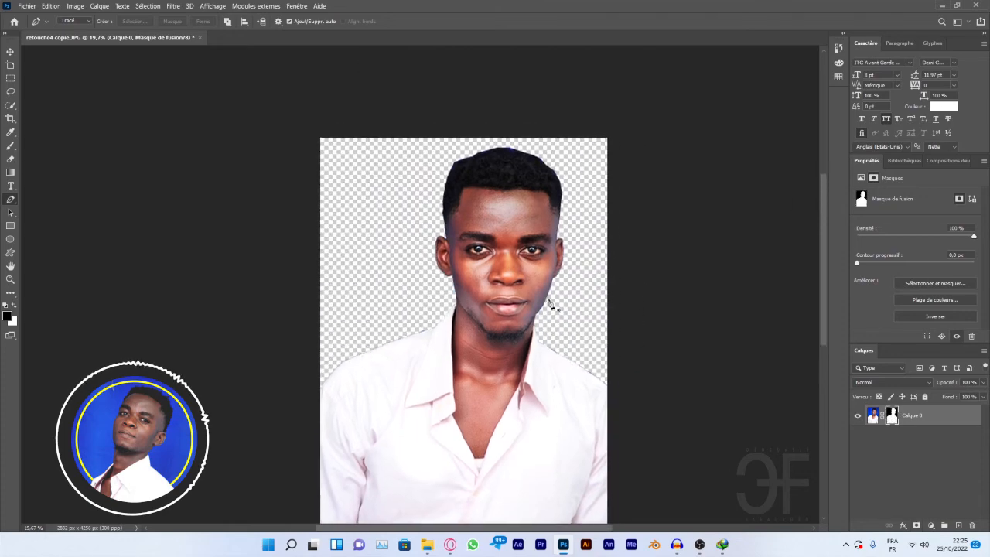
Examine the whole masked cutout, from the hair down to the shirt's lower edge
scroll(550, 303, "right", 1)
scroll(550, 303, "down", 1)
scroll(550, 303, "down", 2)
scroll(546, 302, "right", 1)
scroll(482, 316, "down", 1)
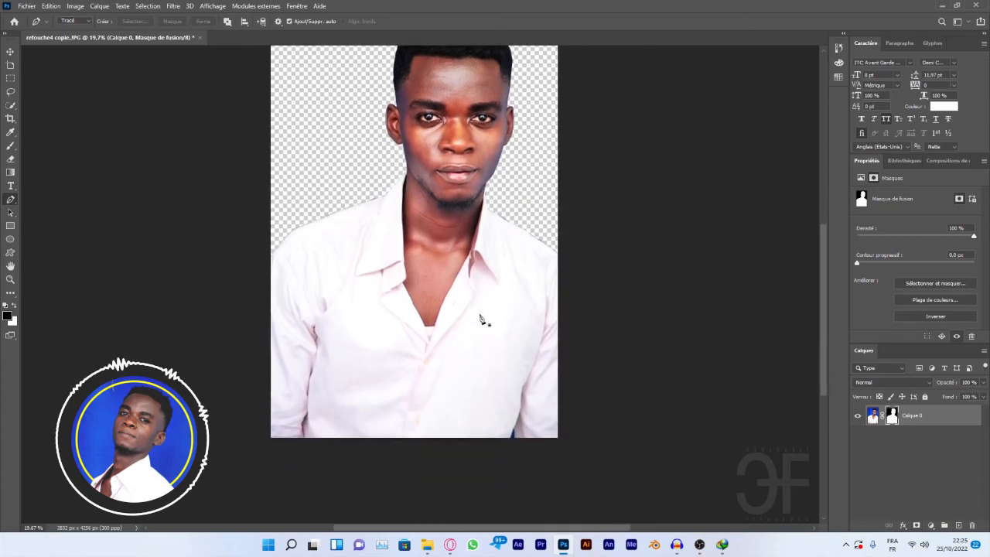
scroll(477, 319, "up", 1)
scroll(476, 319, "up", 2)
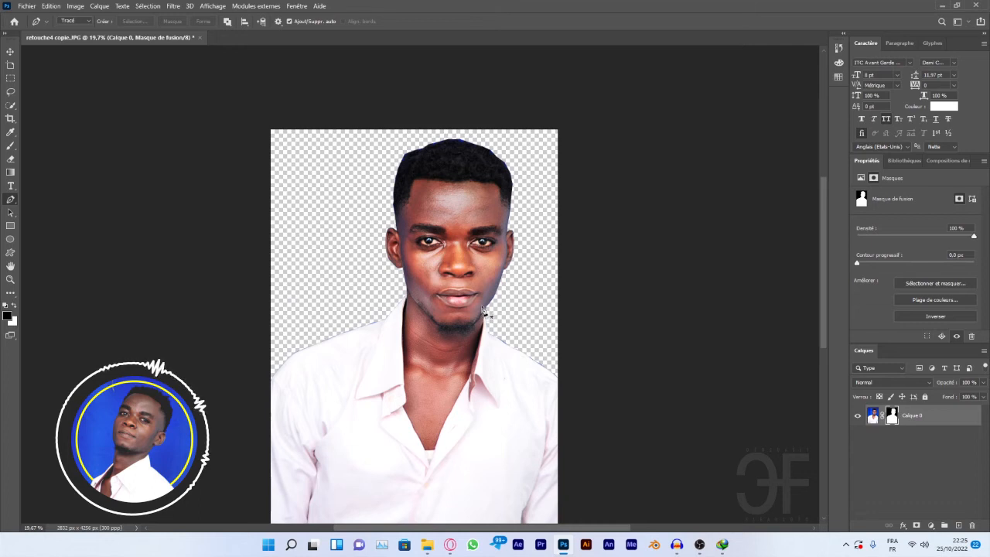
scroll(462, 243, "up", 1)
scroll(462, 243, "up", 2)
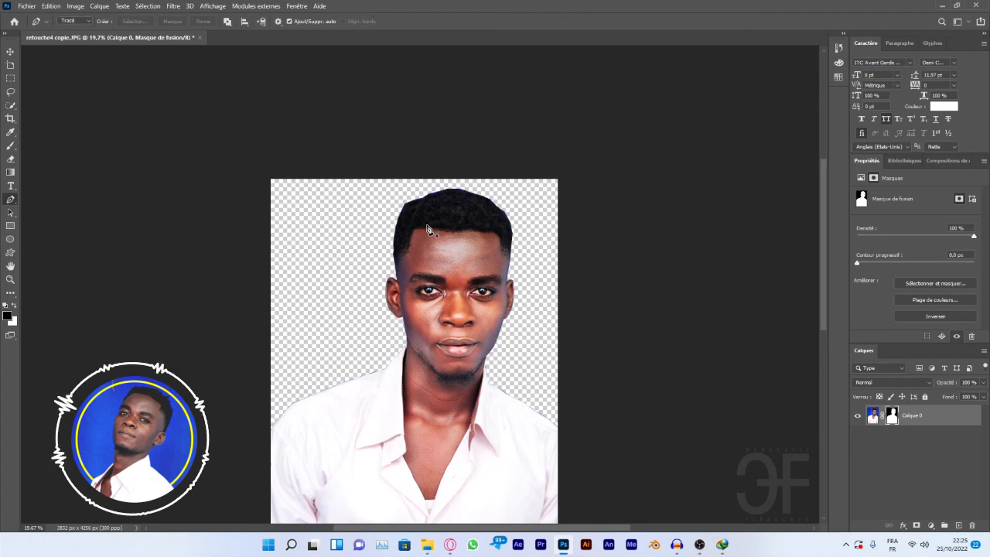
Inspect the cutout's edges up close around the hair, ears, jaw and shoulders for leftover blue background
scroll(410, 217, "up", 4)
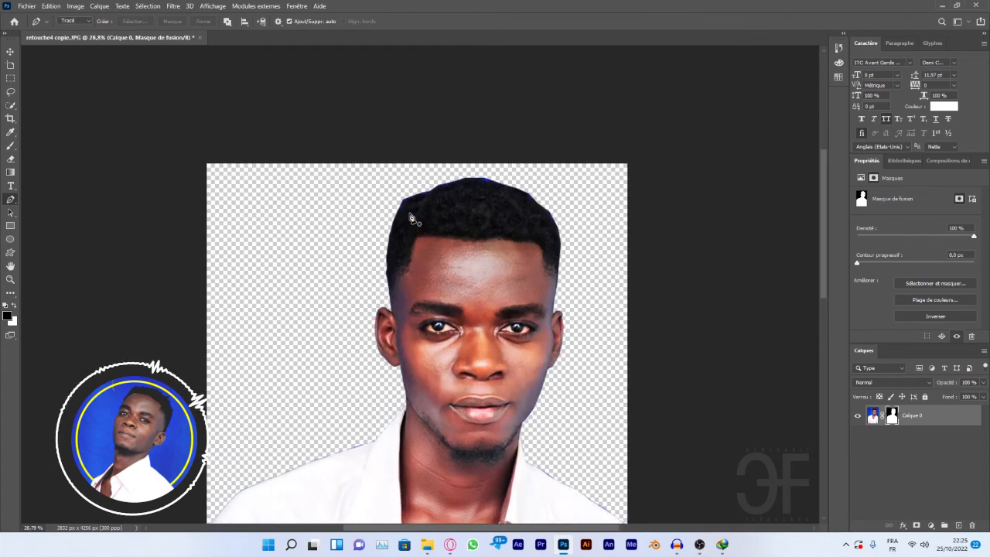
scroll(410, 218, "down", 5)
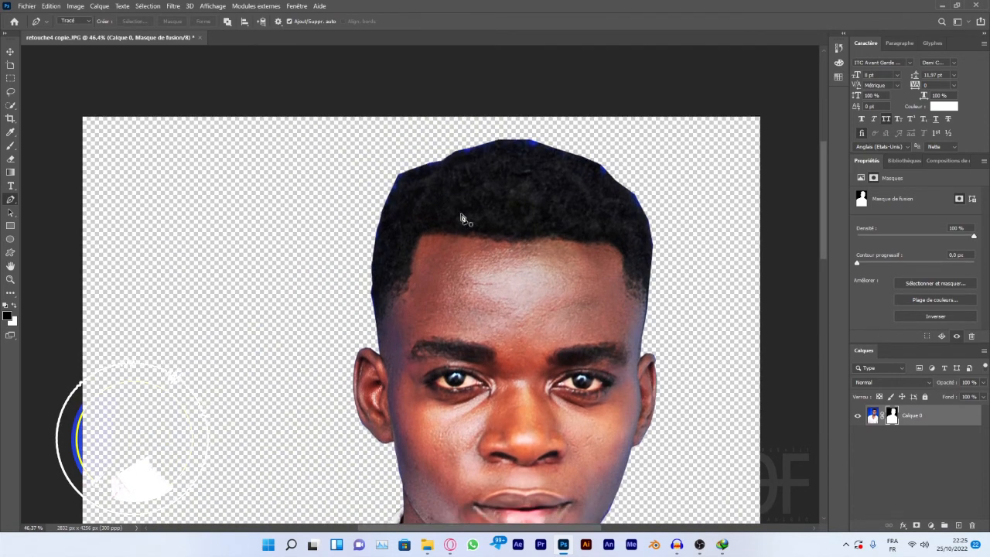
scroll(500, 243, "down", 2)
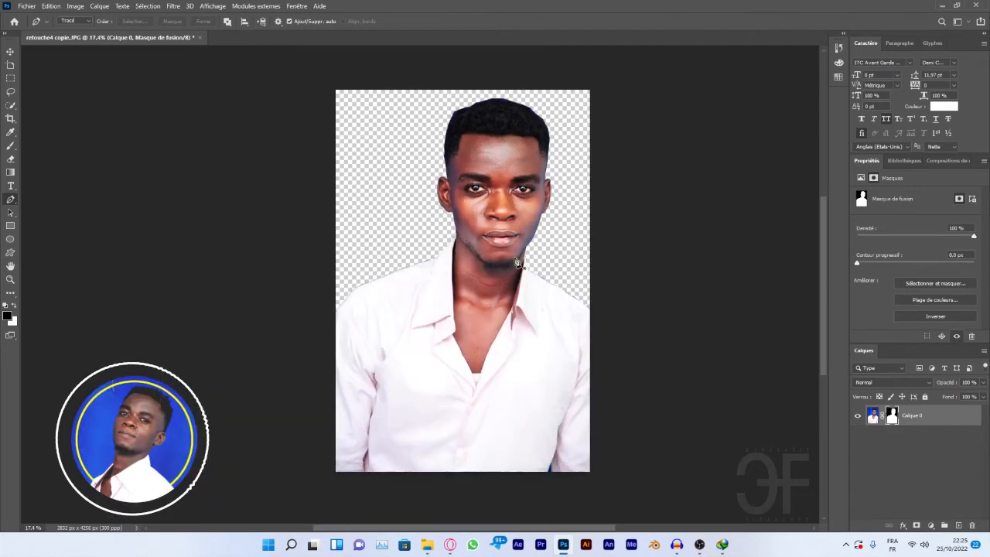
scroll(521, 279, "down", 1)
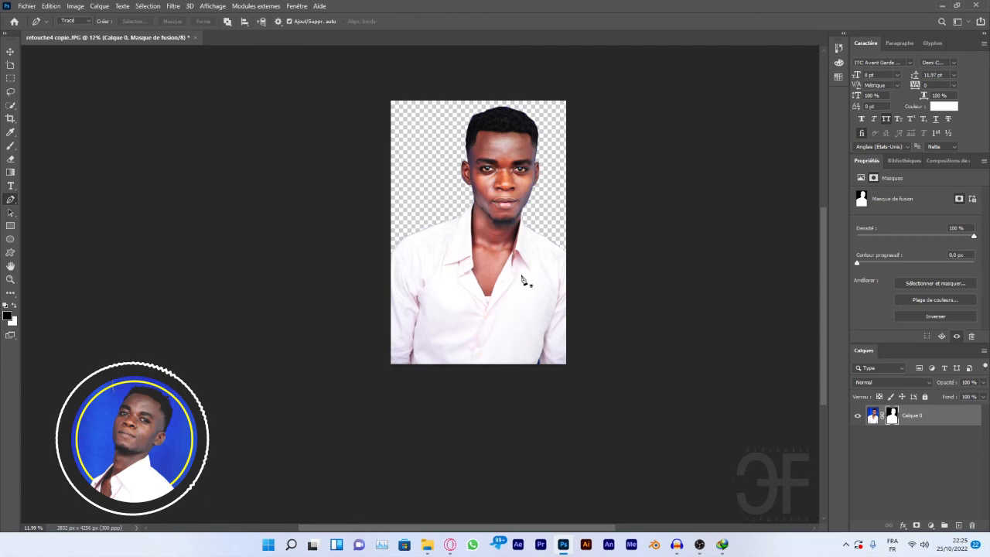
scroll(522, 279, "up", 4)
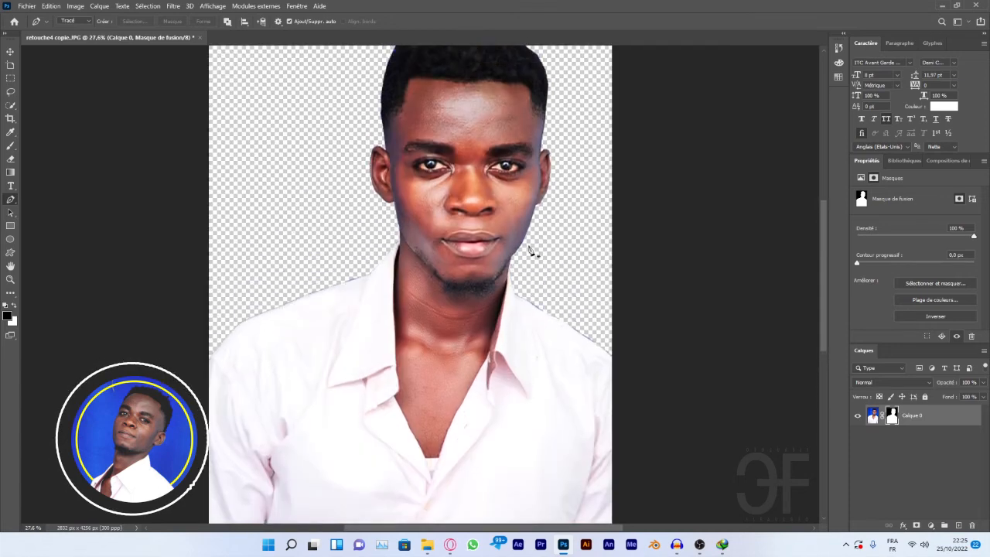
scroll(530, 250, "up", 1)
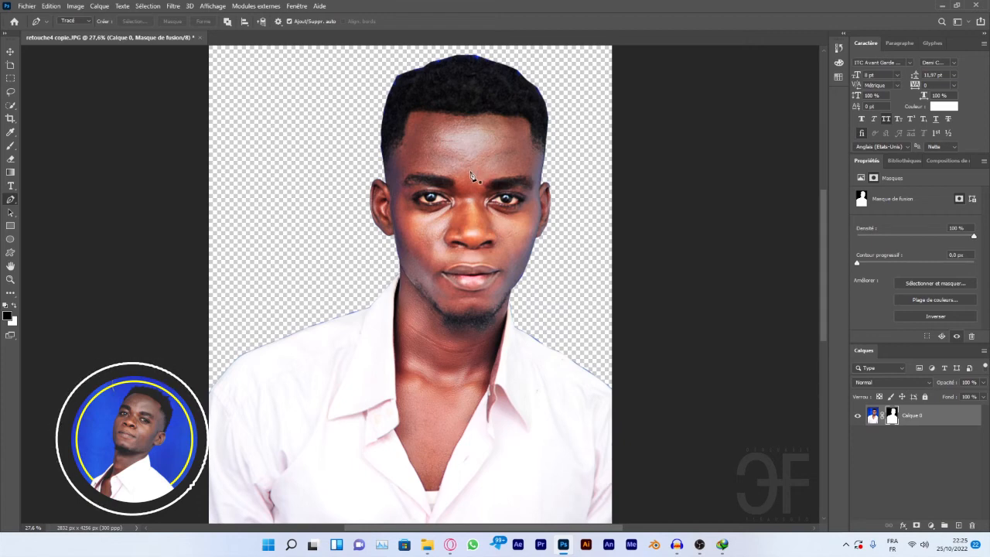
scroll(472, 177, "down", 3)
scroll(474, 179, "up", 2)
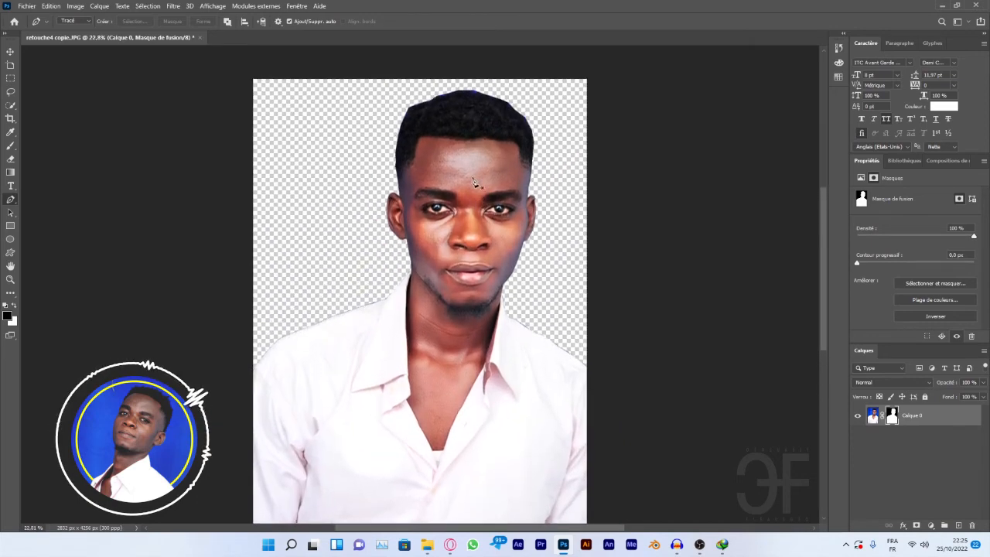
scroll(474, 181, "up", 1)
scroll(473, 181, "down", 2)
scroll(465, 188, "up", 3)
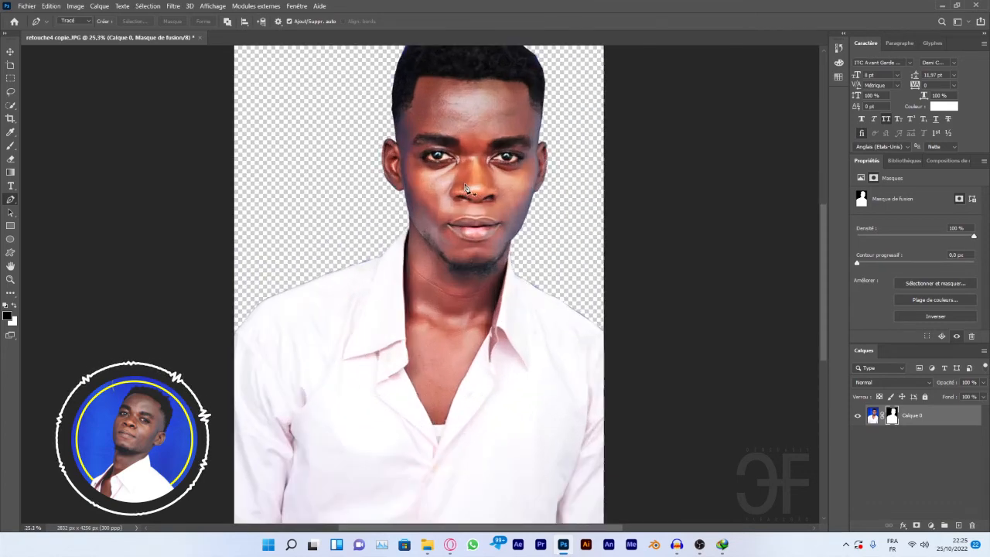
scroll(465, 188, "up", 3)
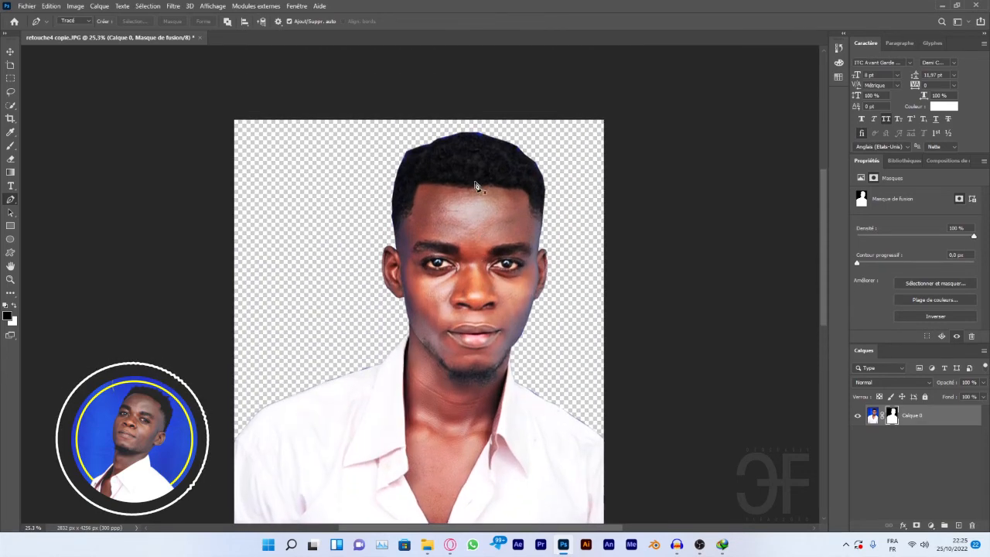
scroll(475, 186, "up", 1)
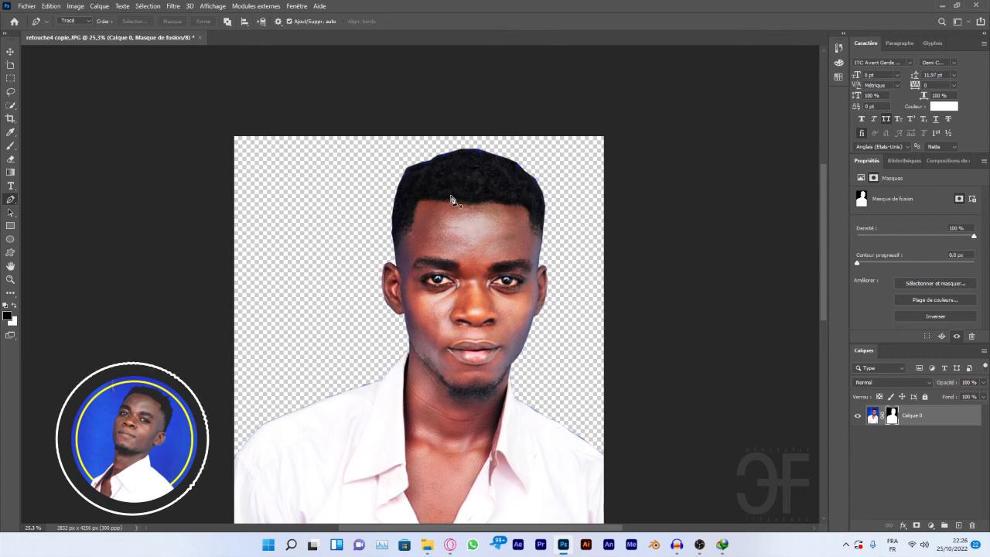
scroll(480, 160, "up", 1)
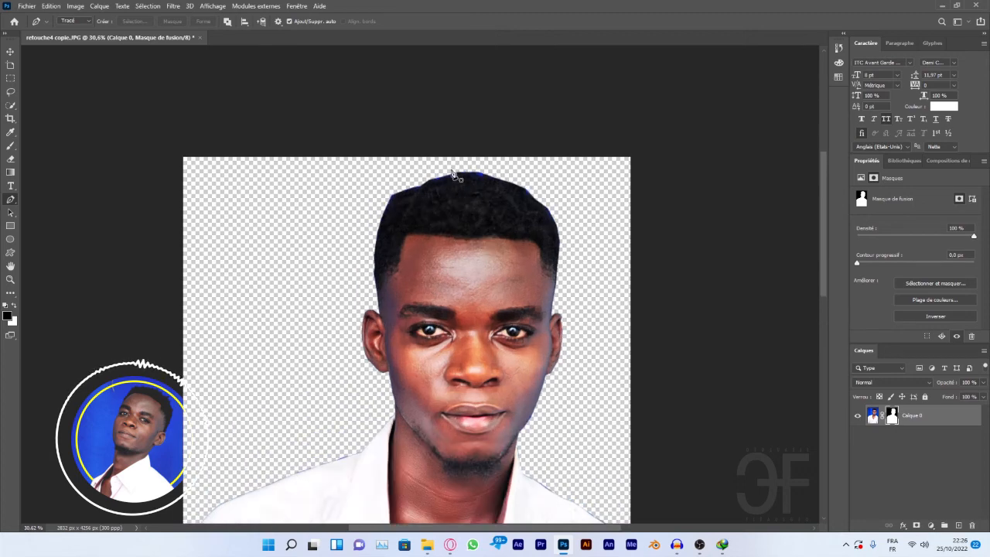
scroll(397, 204, "down", 8)
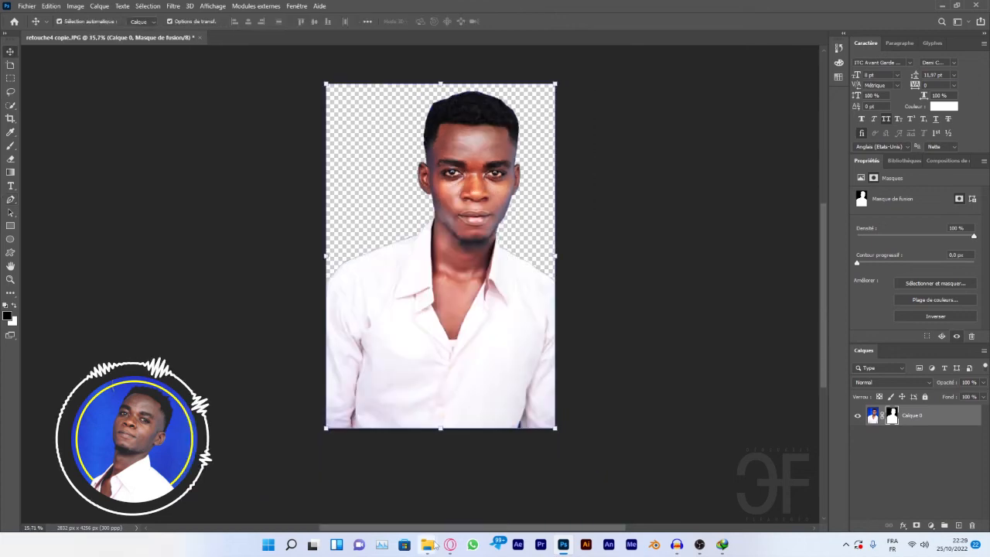
Open micro.jpg from File Explorer as a separate Photoshop document, assigning the Adobe RGB (1998) working profile
mouse_move(435, 545)
left_click(381, 499)
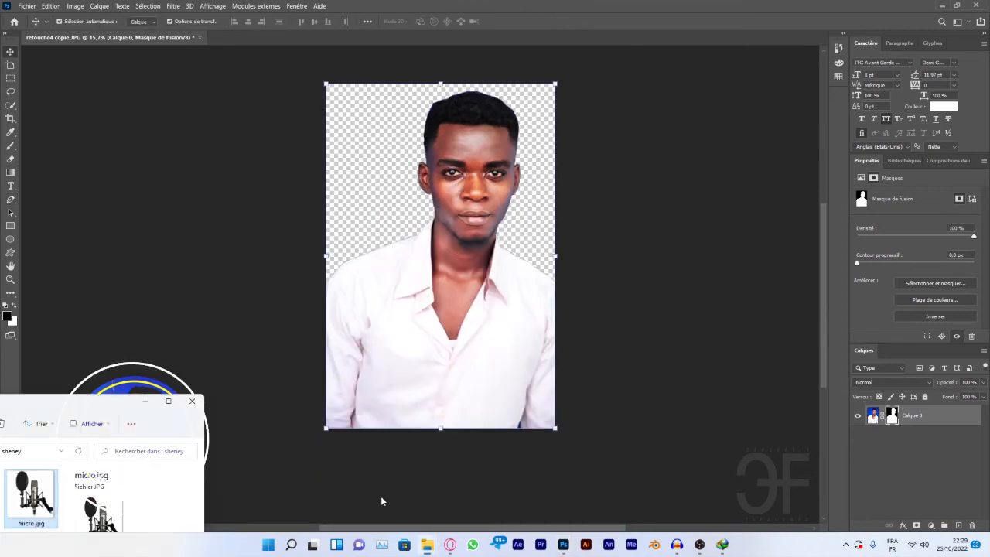
left_click_drag(31, 495, 263, 36)
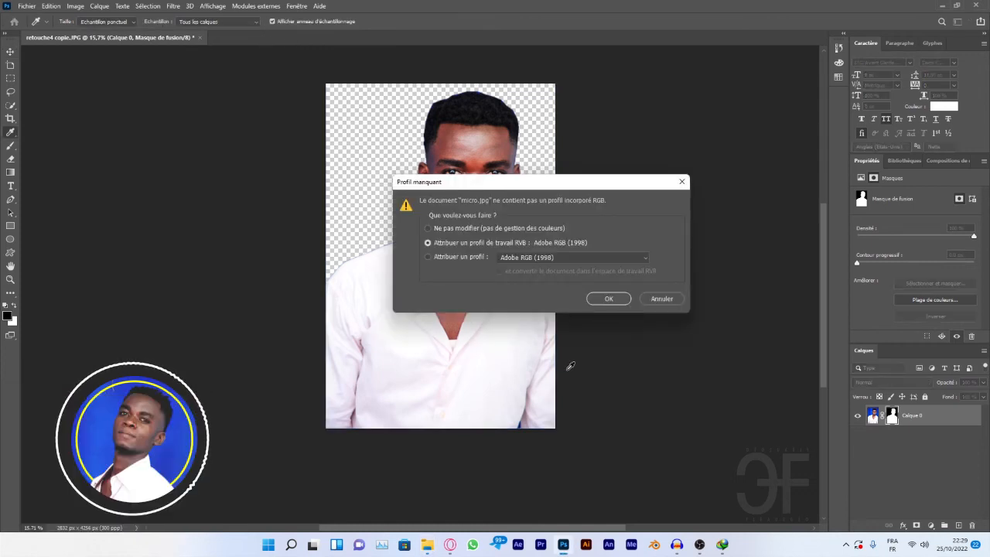
left_click(602, 303)
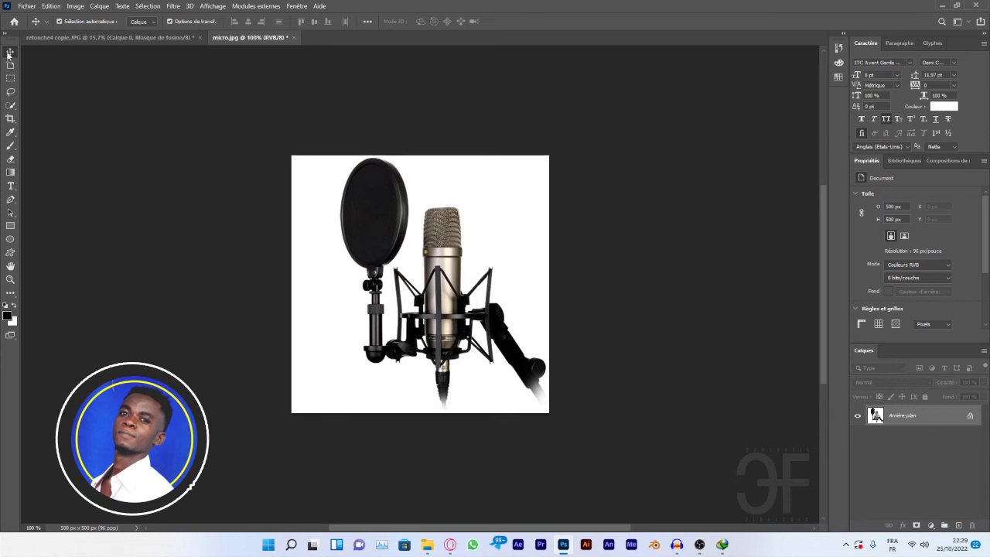
Select the microphone, pop filter and arm with the Object Selection tool, using a rectangle about 443 by 488 px around them
left_click(11, 106)
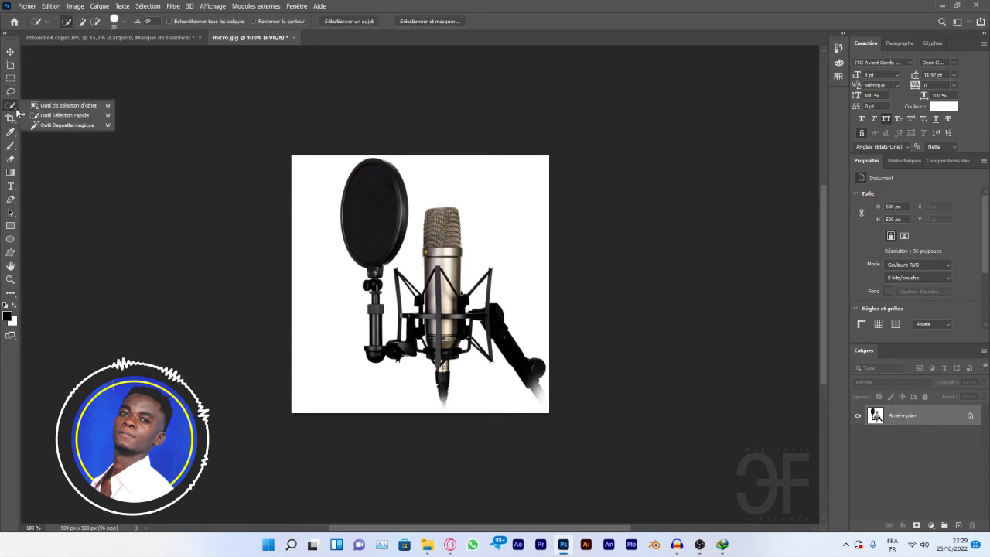
left_click(68, 107)
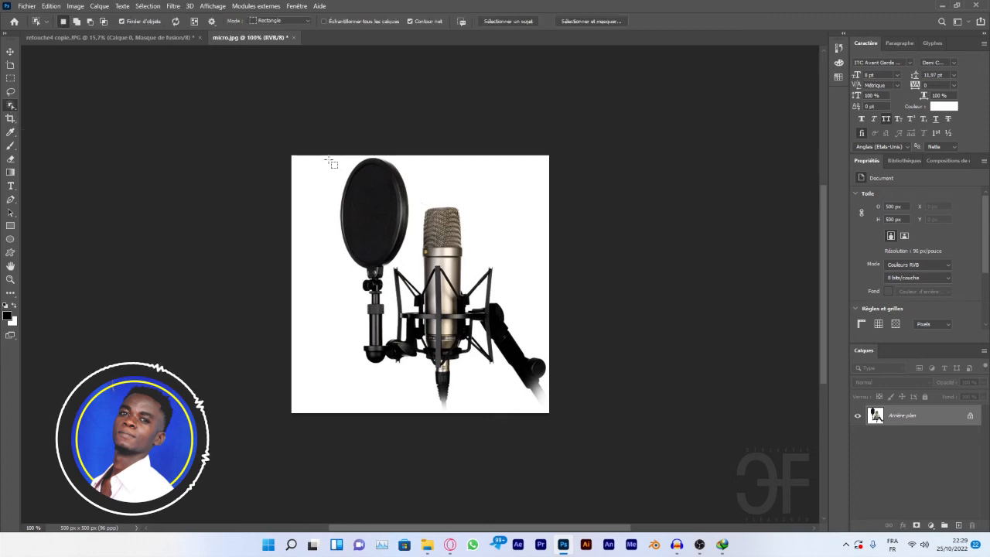
scroll(331, 164, "up", 5)
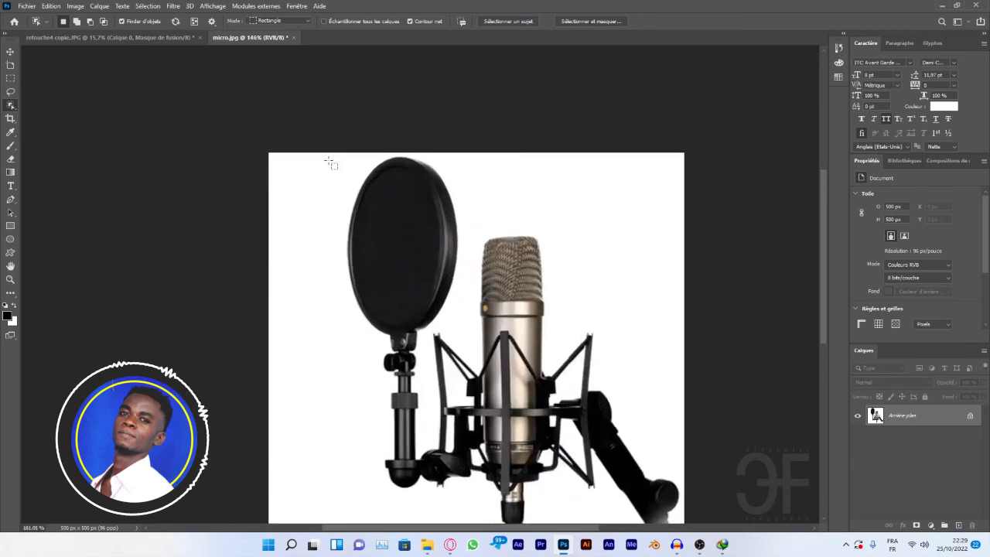
scroll(381, 183, "down", 1)
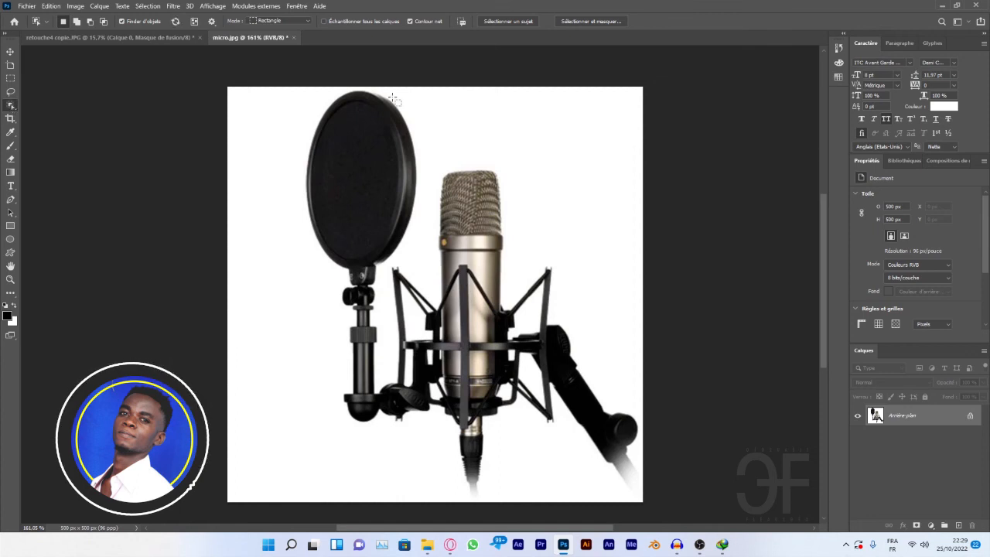
left_click_drag(273, 89, 483, 269)
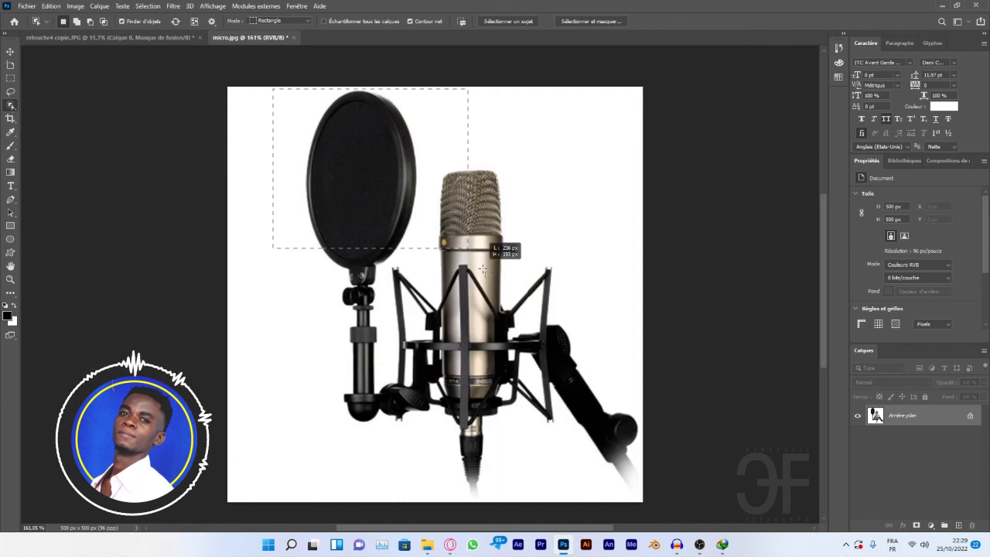
left_click_drag(483, 269, 640, 492)
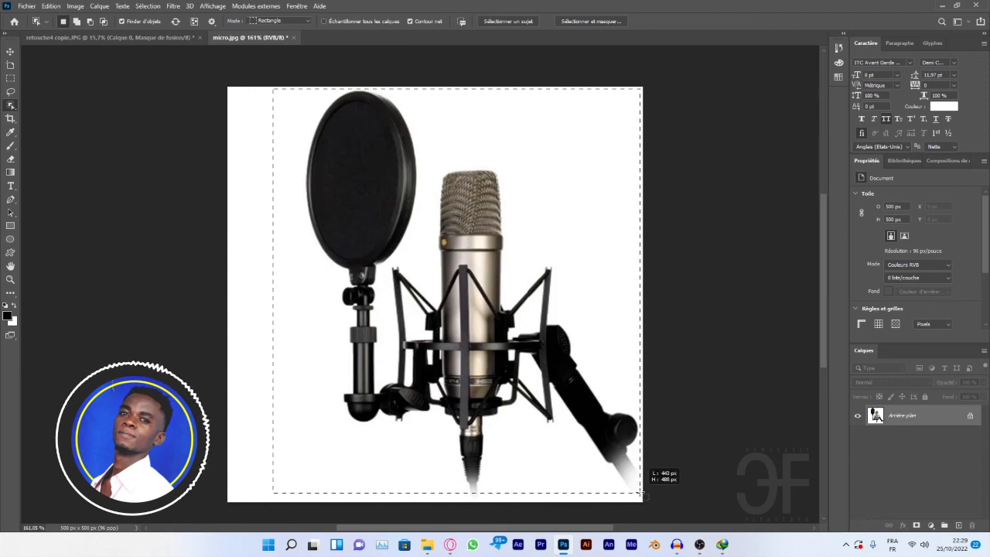
left_click_drag(641, 492, 642, 492)
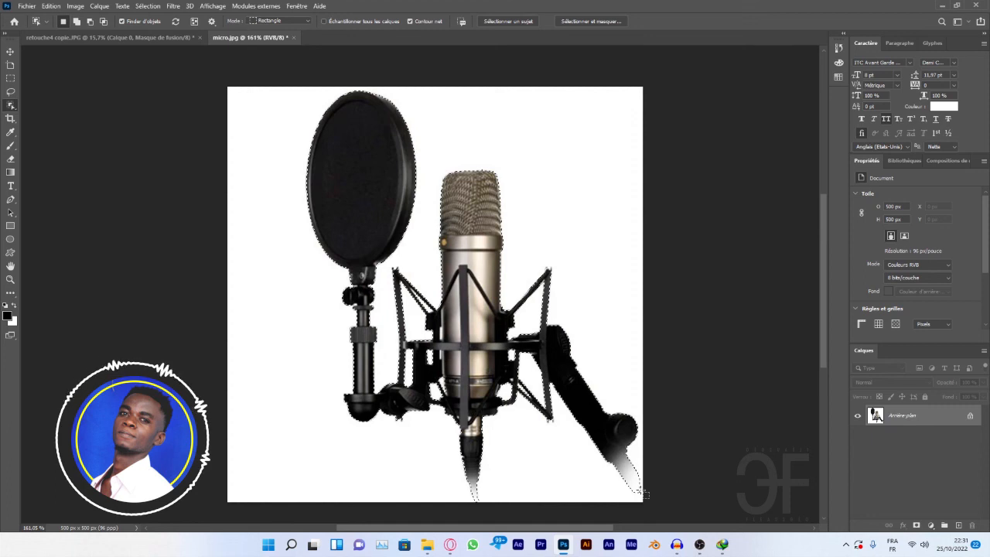
scroll(644, 493, "up", 1)
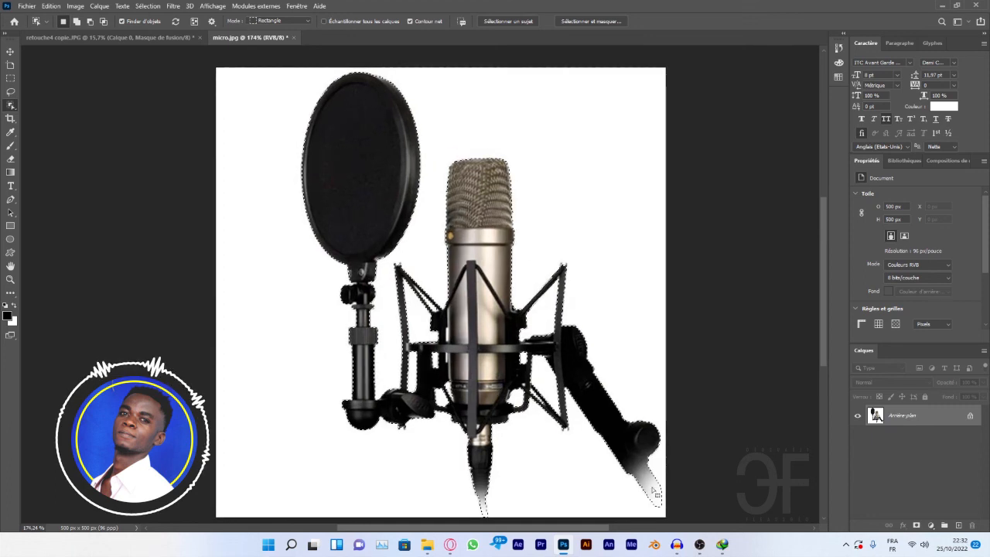